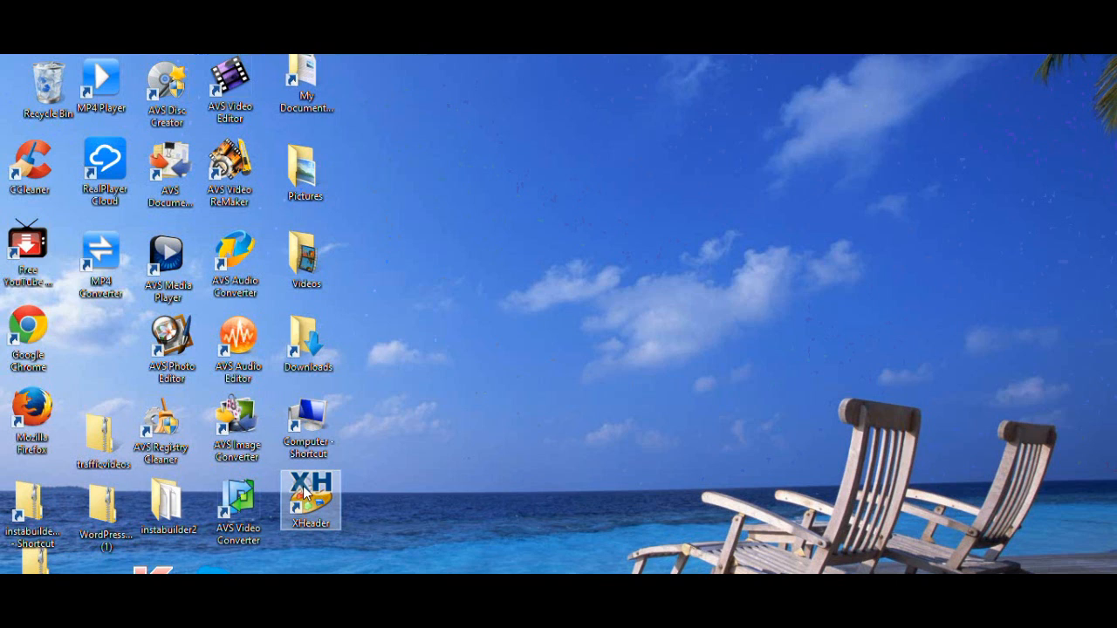
# Launch XHeader from the desktop, decline the 5000-header upgrade offer and reposition the start dialog
pyautogui.click(300, 529)
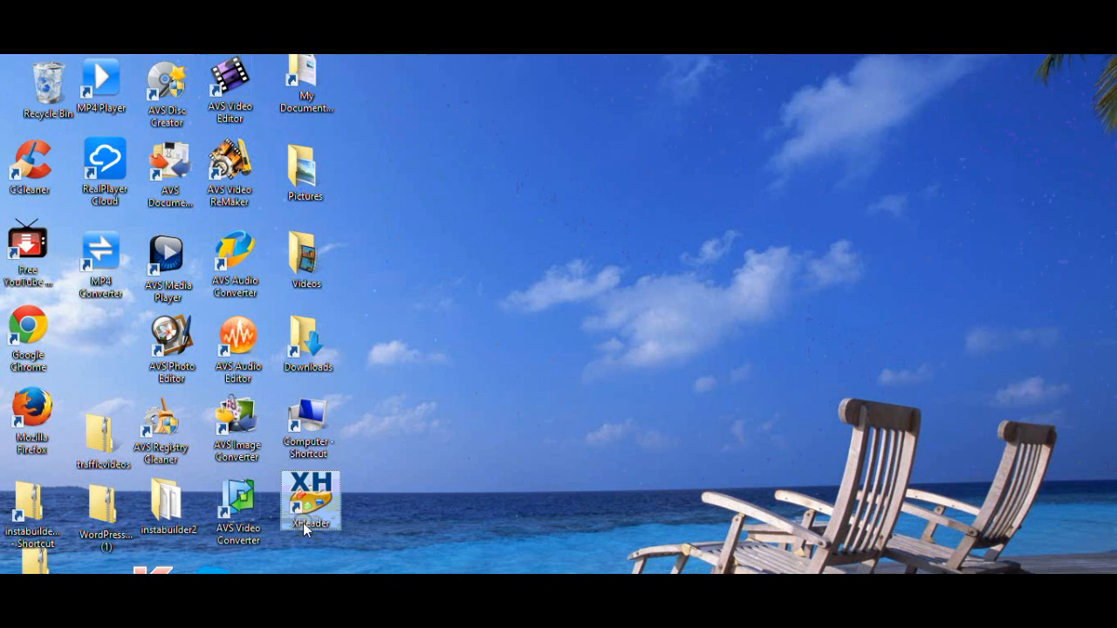
pyautogui.doubleClick(305, 529)
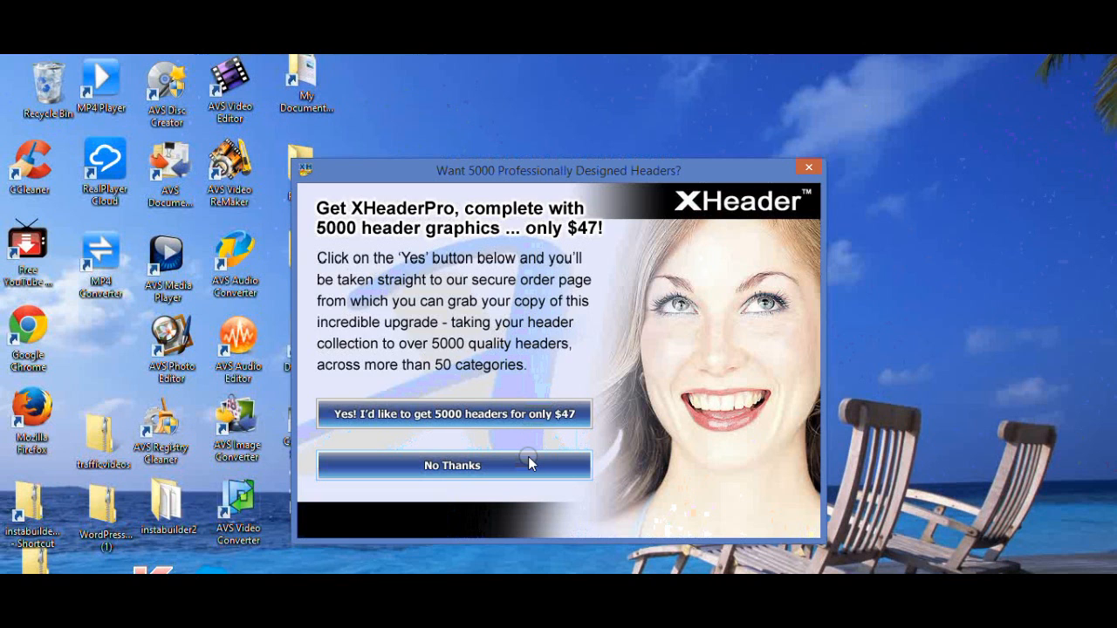
pyautogui.click(501, 469)
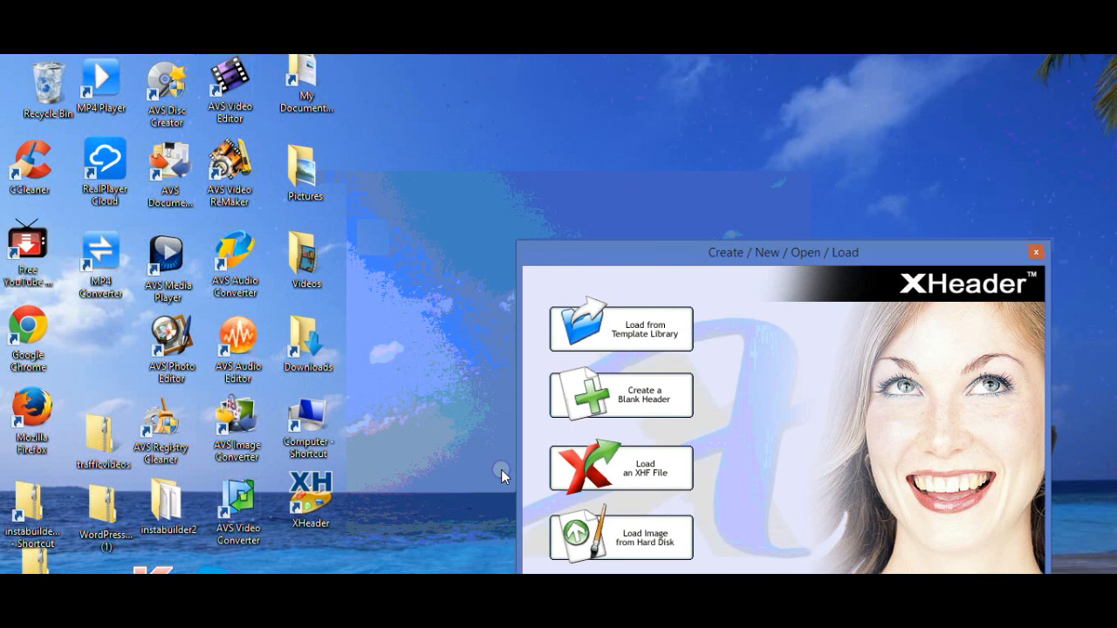
pyautogui.moveTo(697, 249); pyautogui.dragTo(497, 138)
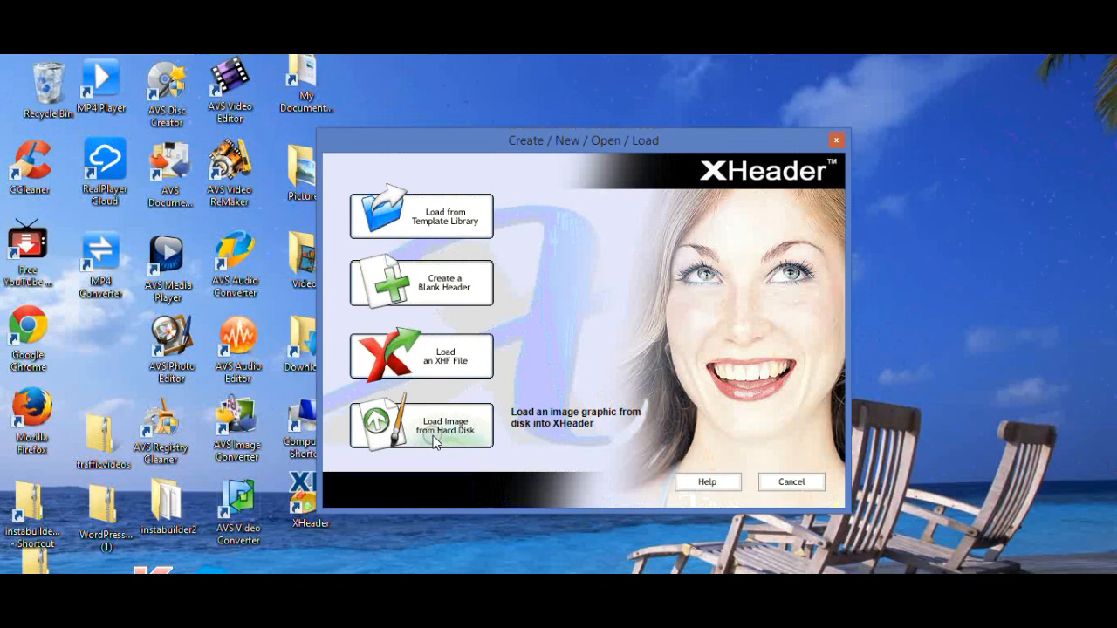
# Open the template library and browse the Action & Adventure2, Animals & Pets1 and Arts & Drama categories
pyautogui.click(445, 212)
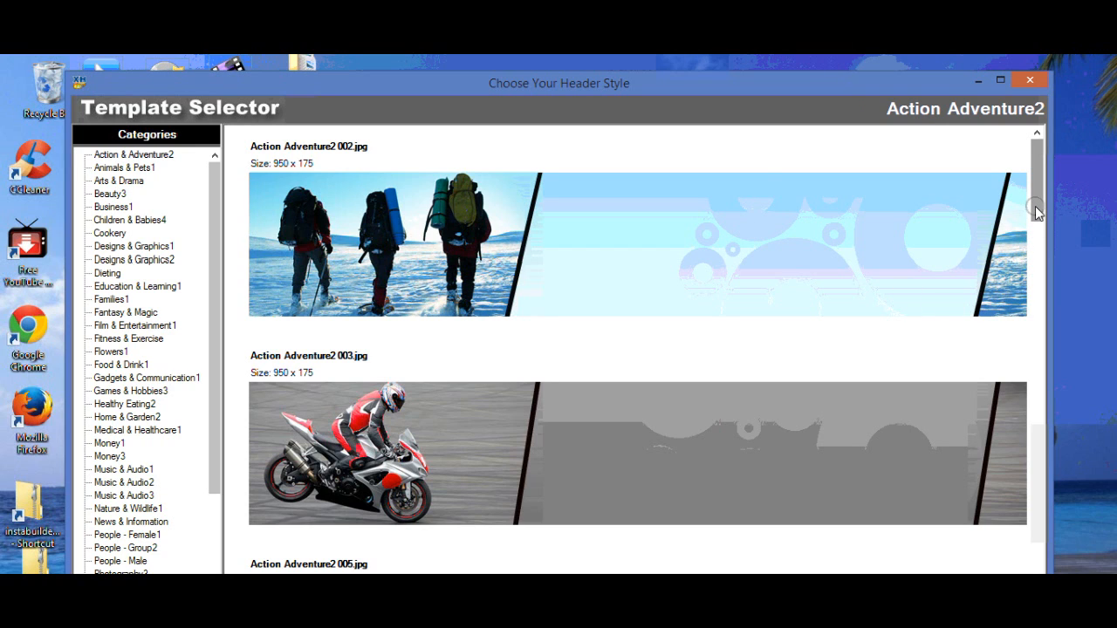
pyautogui.moveTo(1036, 208)
pyautogui.mouseDown()
pyautogui.moveTo(1034, 219)
pyautogui.moveTo(1029, 193)
pyautogui.mouseUp()
pyautogui.moveTo(1039, 198); pyautogui.dragTo(1017, 316)
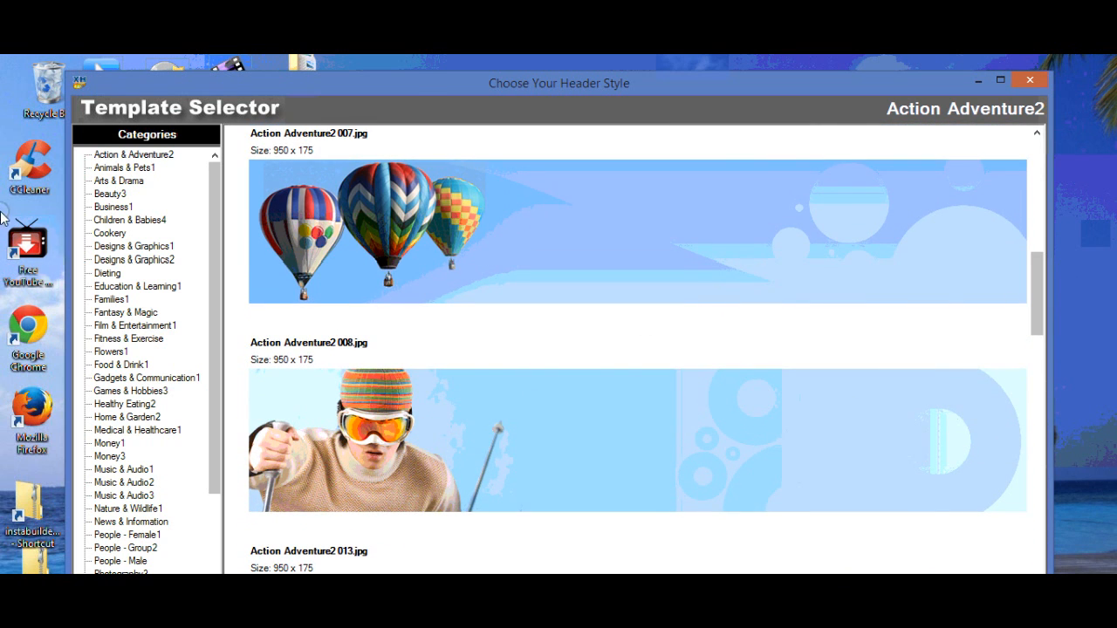
pyautogui.click(124, 168)
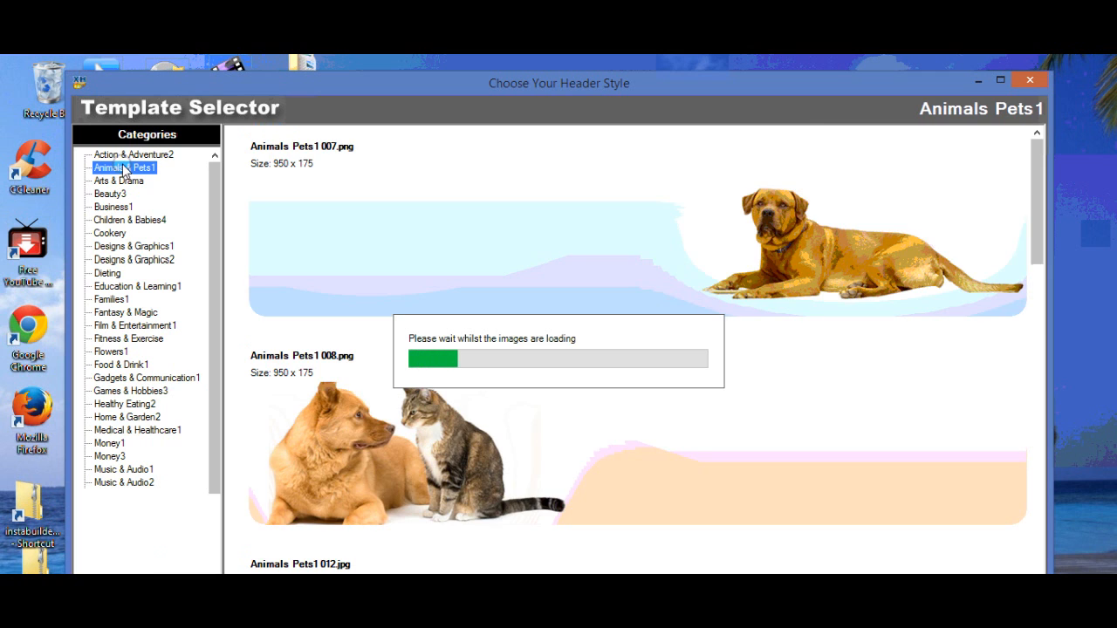
pyautogui.click(121, 182)
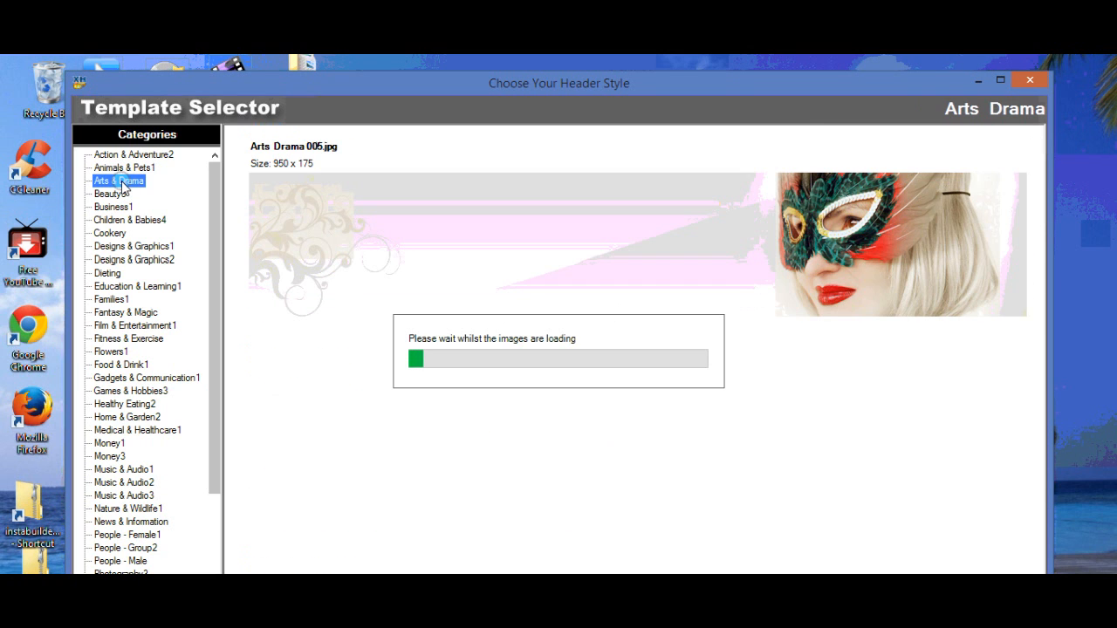
# Load the Business1 027.jpg header template from the Business1 category
pyautogui.click(122, 206)
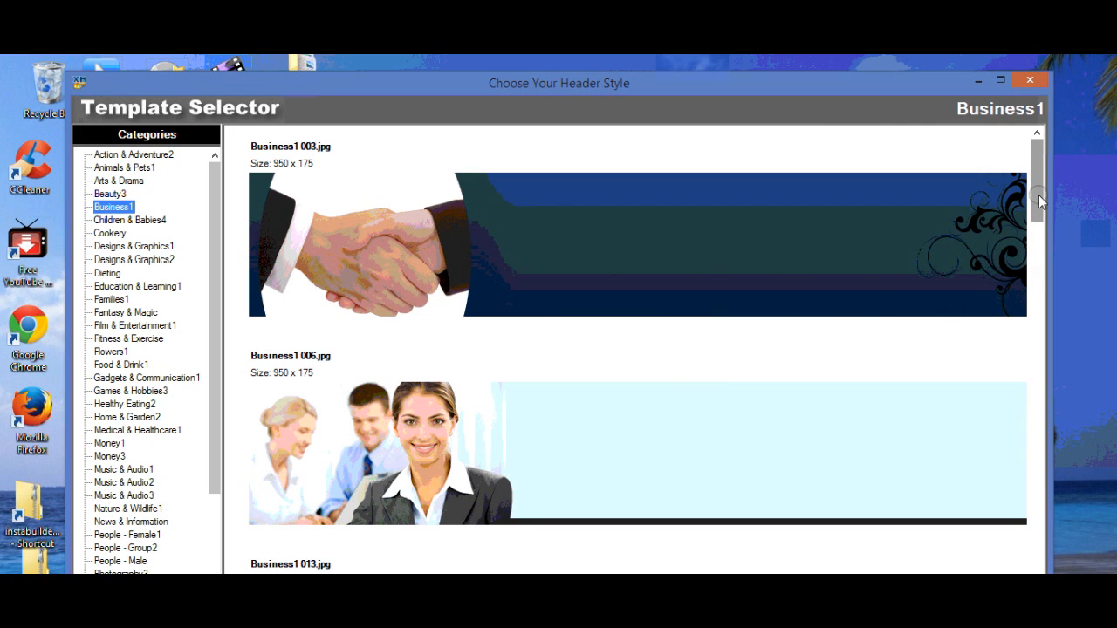
pyautogui.moveTo(1042, 193); pyautogui.dragTo(1041, 360)
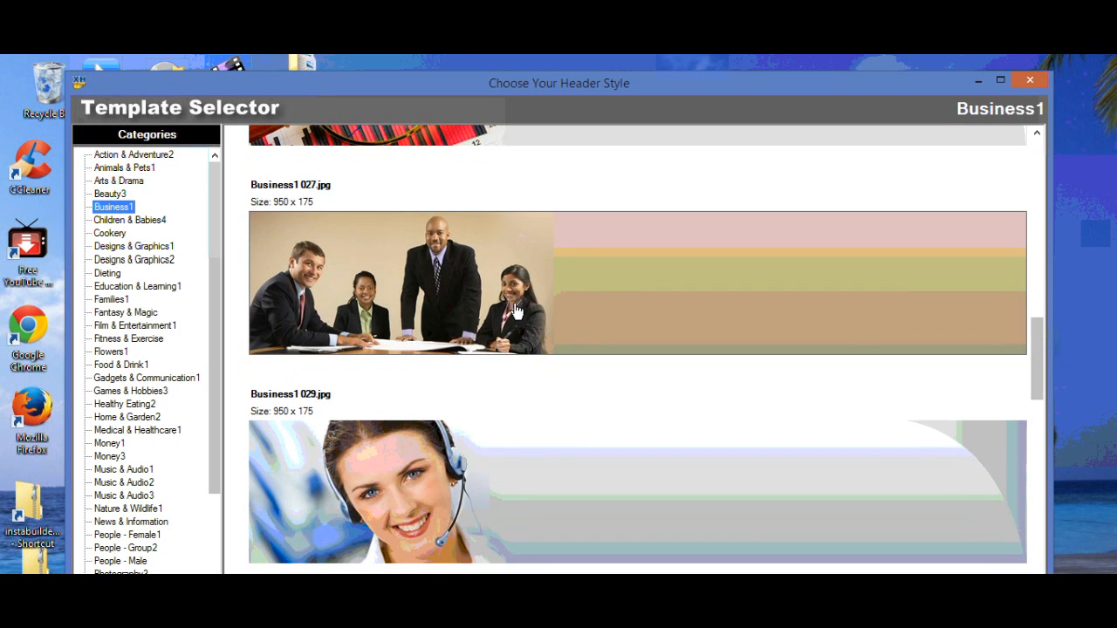
pyautogui.click(515, 309)
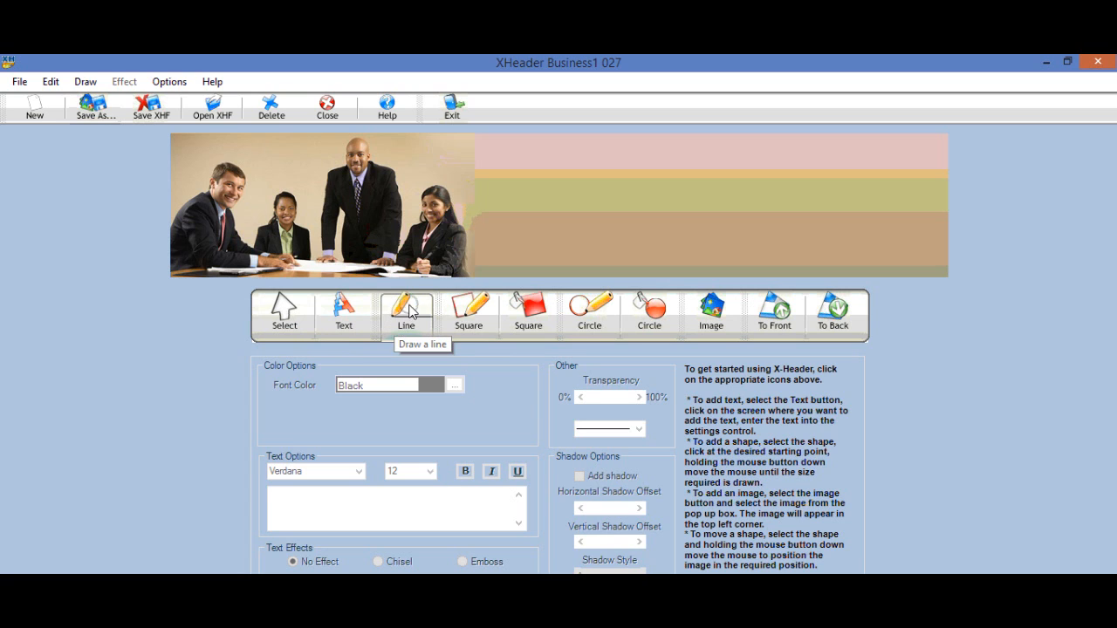
# Draw a black outlined rectangle with square corners on the striped area of the header, just right of the photo
pyautogui.click(472, 320)
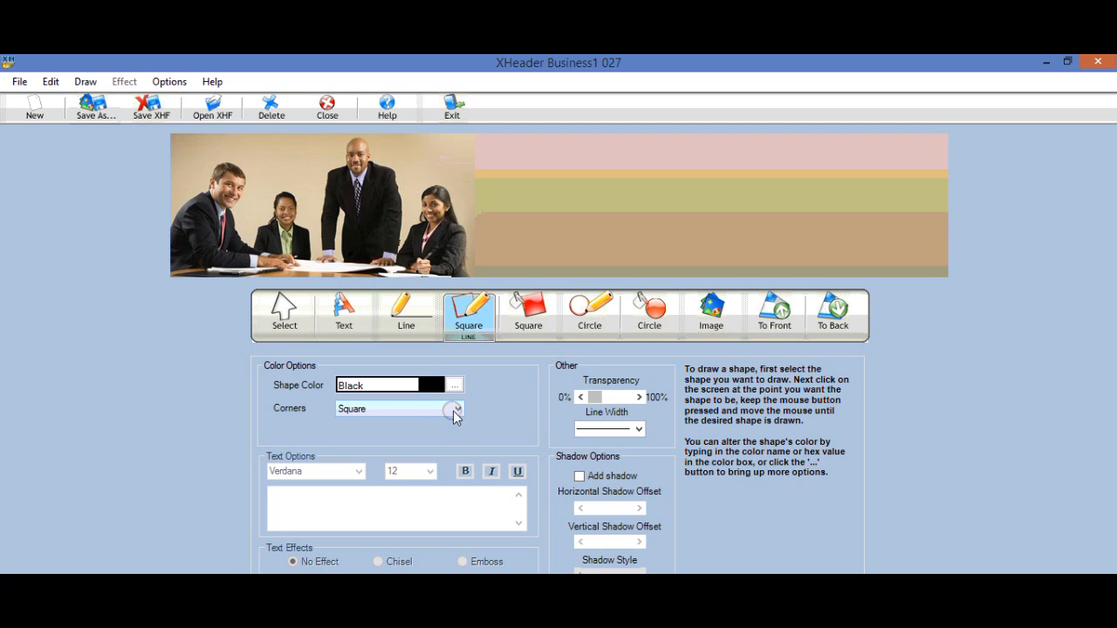
pyautogui.click(457, 412)
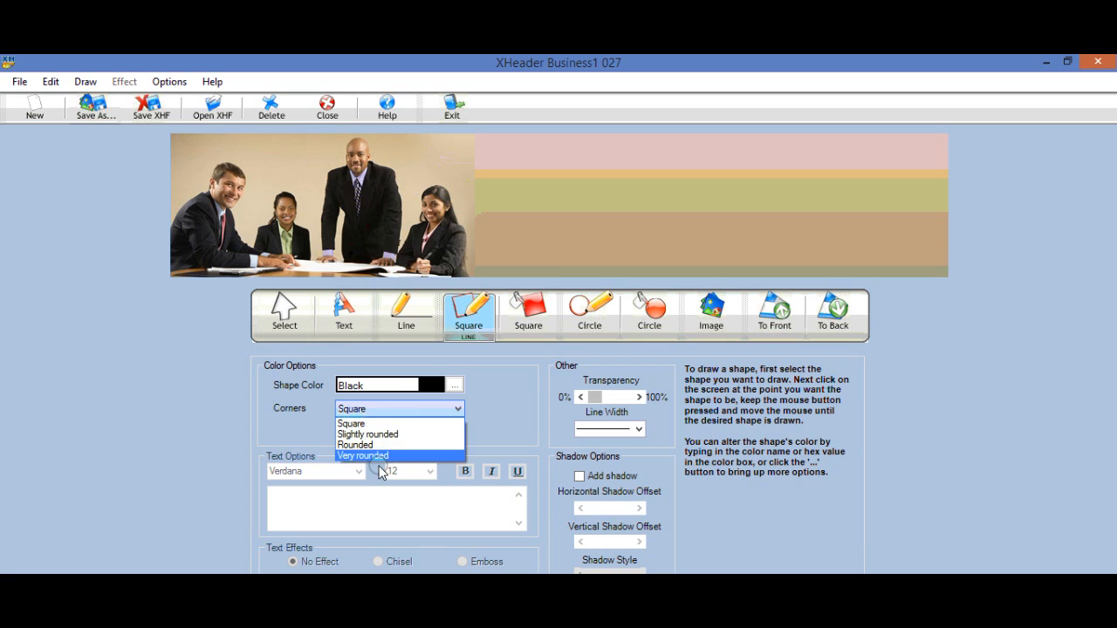
pyautogui.click(625, 182)
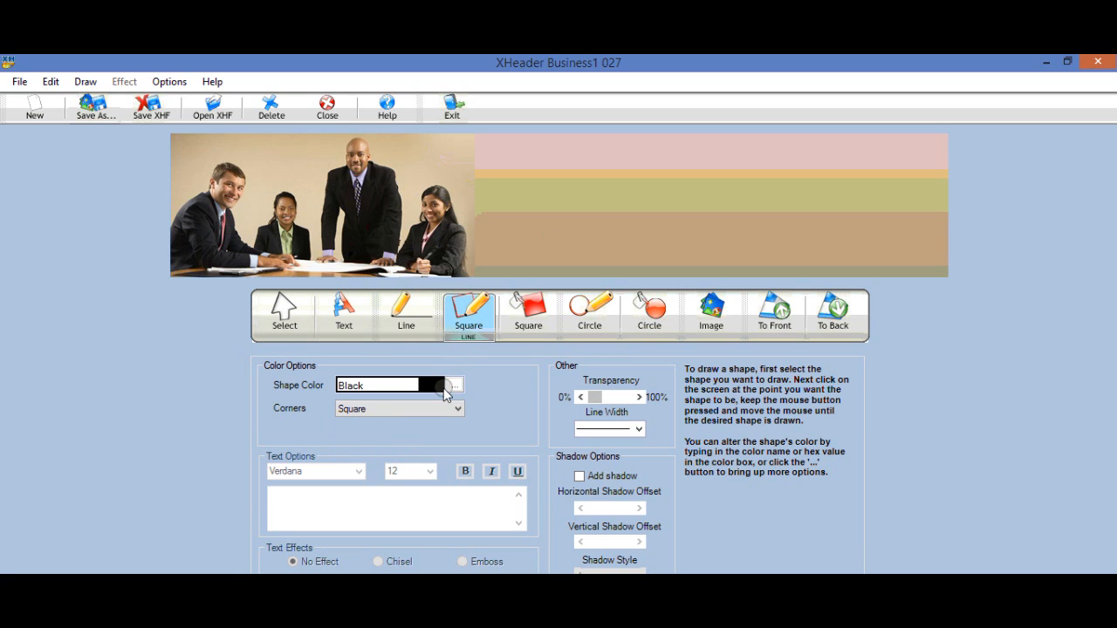
pyautogui.click(578, 188)
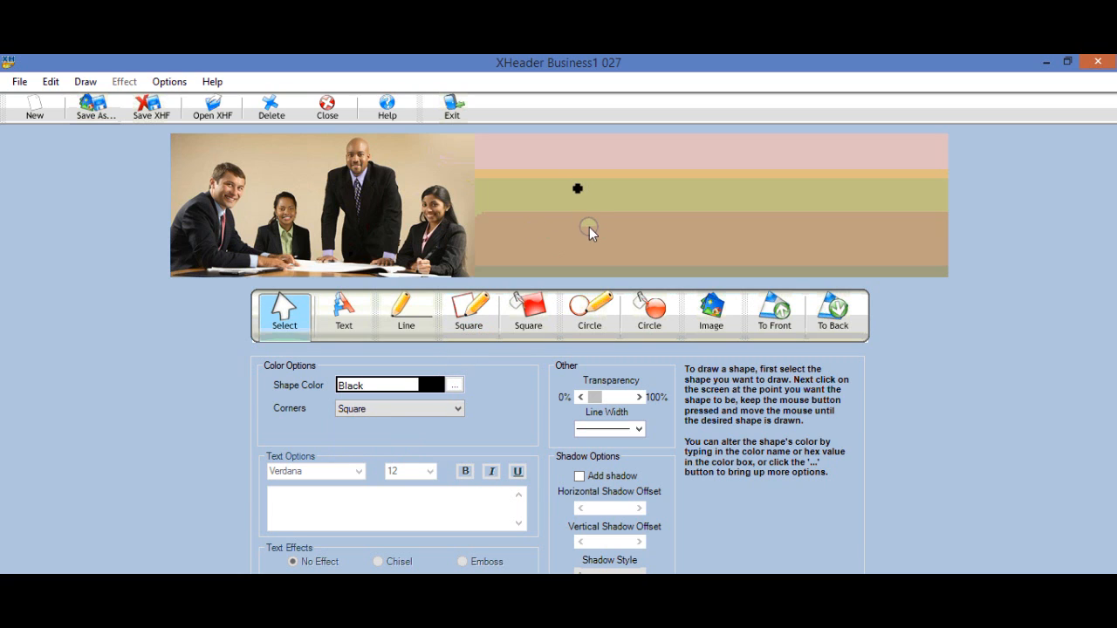
pyautogui.moveTo(577, 189); pyautogui.dragTo(637, 201)
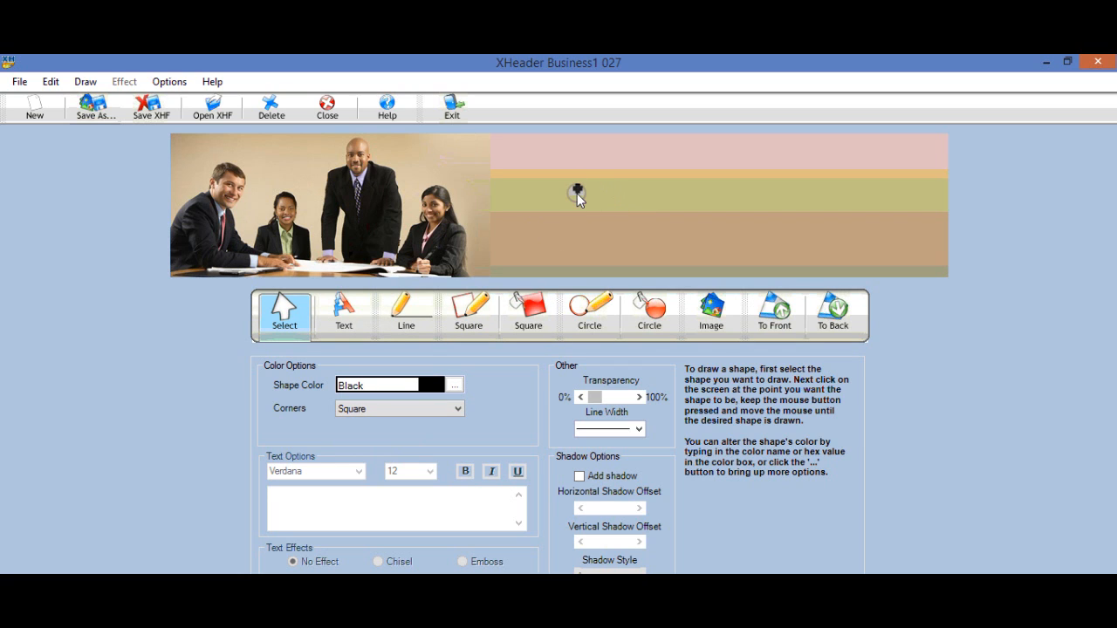
pyautogui.press('Delete')
pyautogui.moveTo(585, 188); pyautogui.dragTo(634, 243)
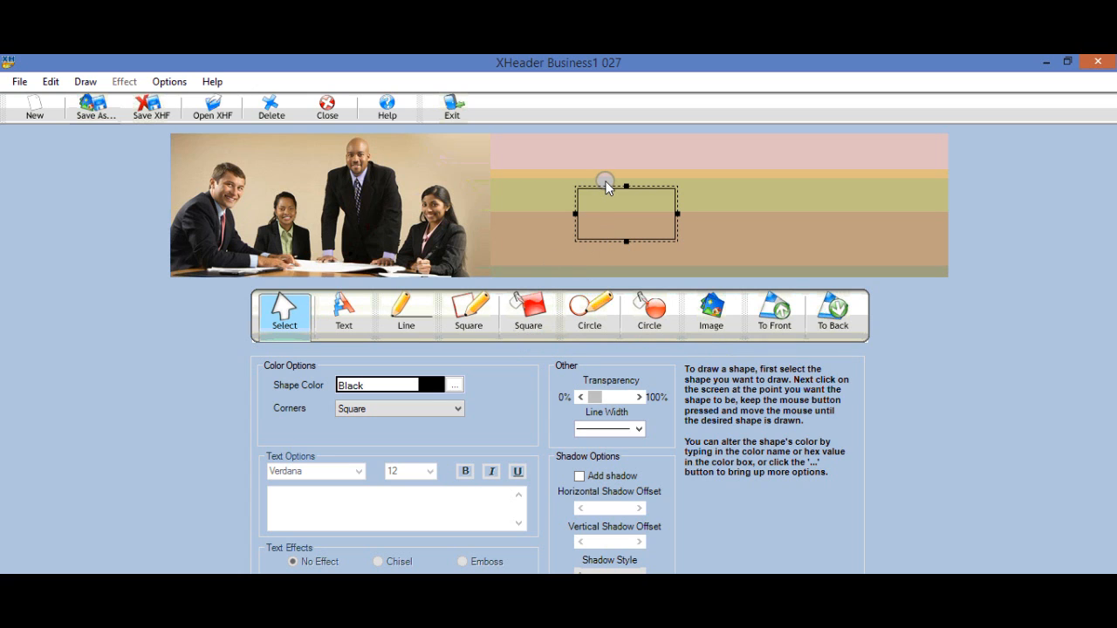
# Draw a black filled rectangle with square corners to the right of the outlined one
pyautogui.click(528, 314)
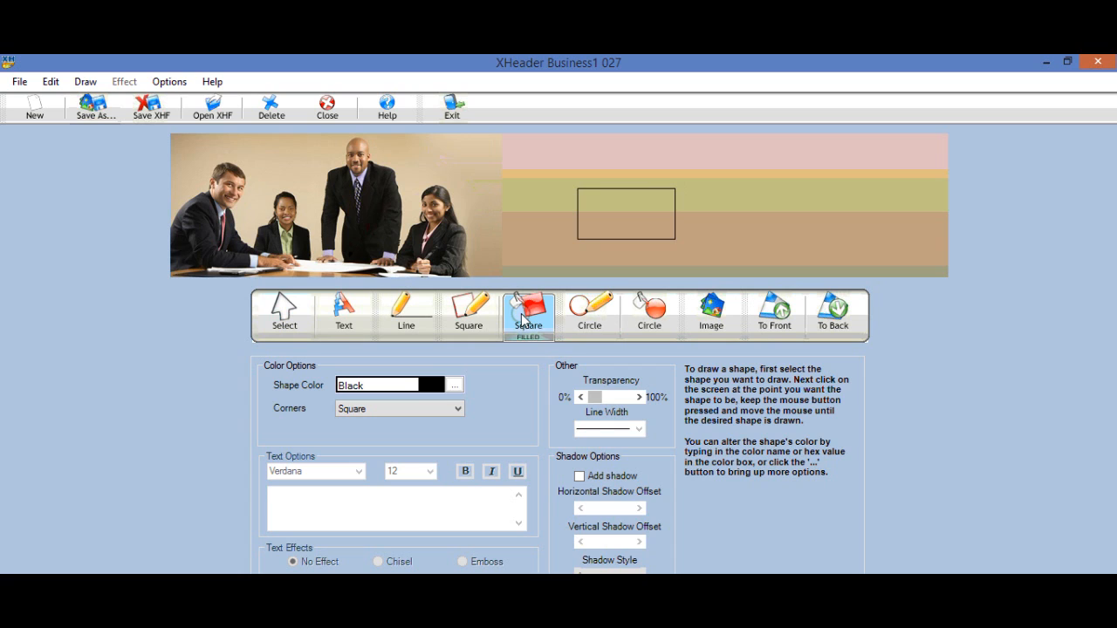
pyautogui.click(751, 197)
pyautogui.moveTo(754, 202); pyautogui.dragTo(864, 216)
pyautogui.moveTo(807, 198); pyautogui.dragTo(811, 255)
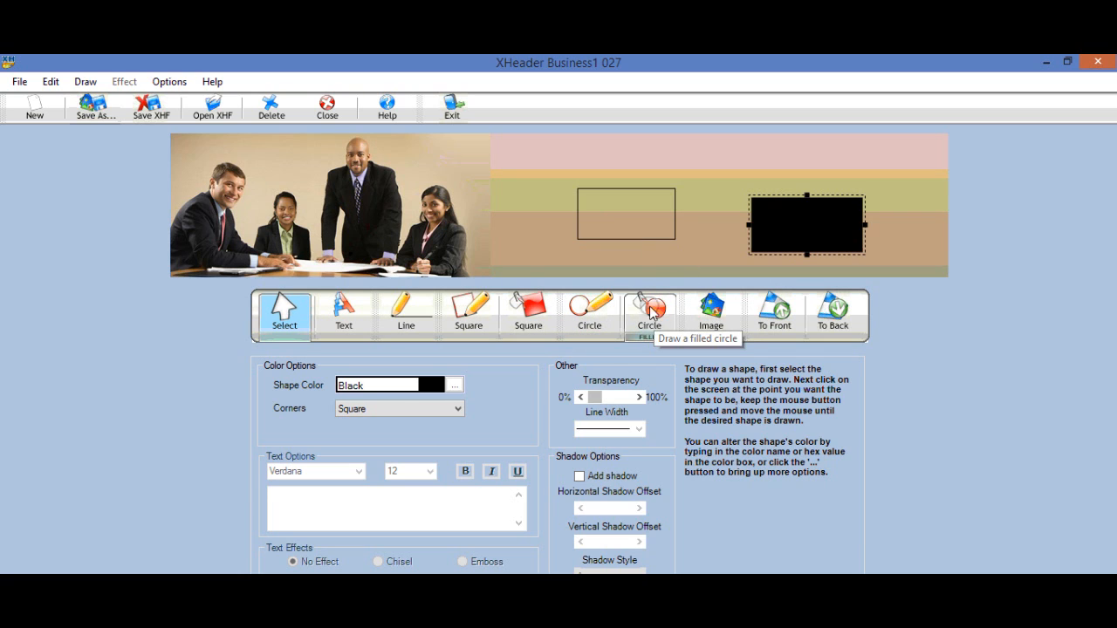
# Open the color palette for the filled rectangle and look through its web, dark, bright and custom colors
pyautogui.click(456, 386)
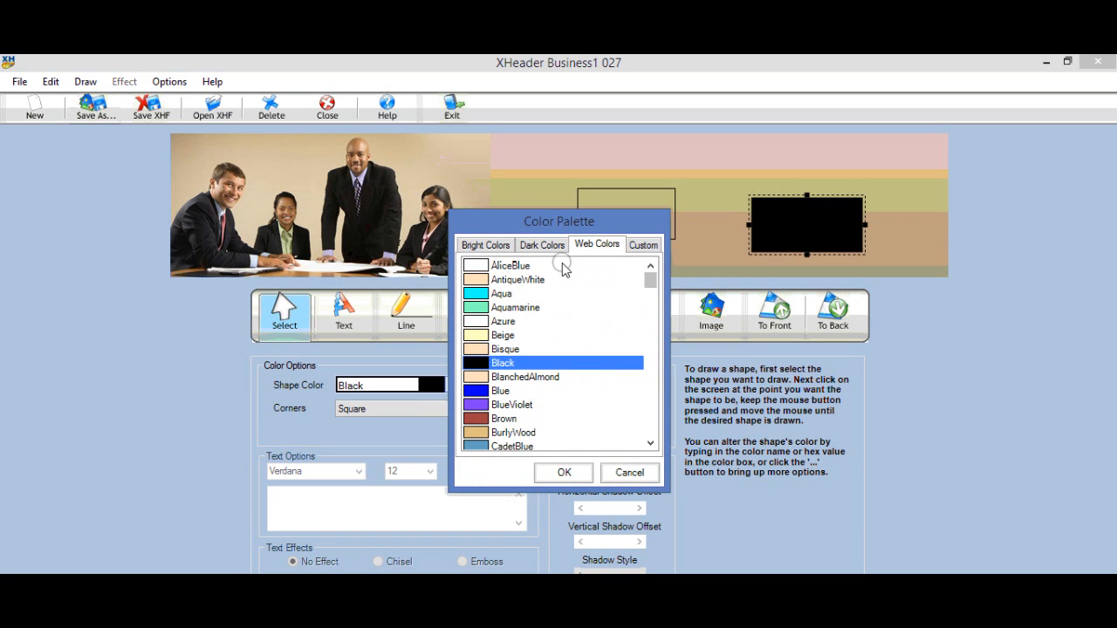
pyautogui.moveTo(653, 281); pyautogui.dragTo(641, 389)
pyautogui.click(565, 472)
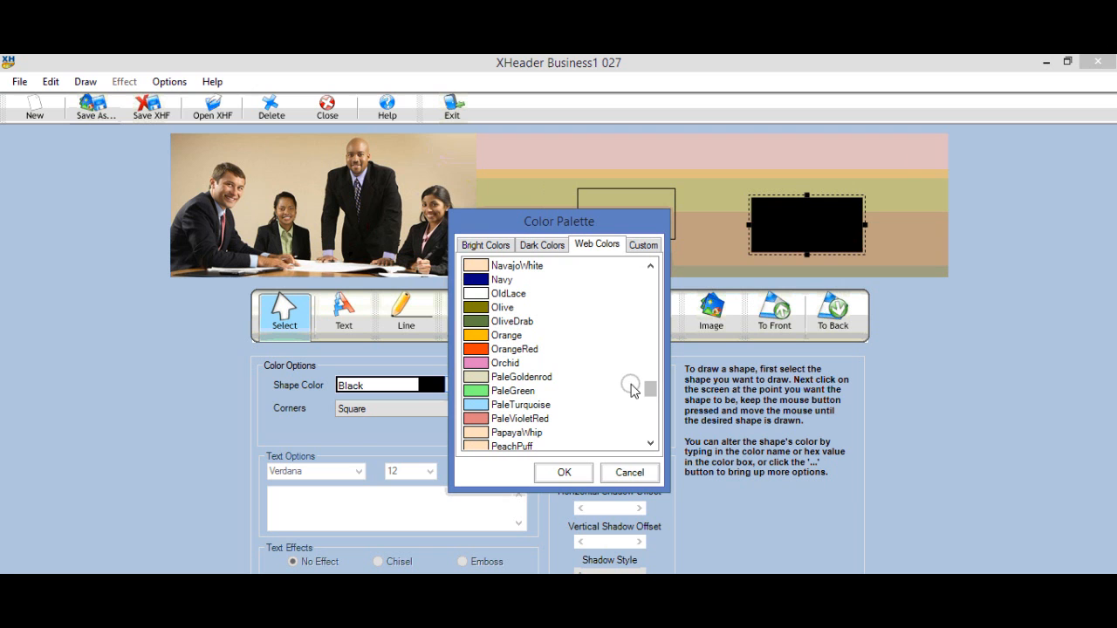
pyautogui.moveTo(650, 390); pyautogui.dragTo(648, 428)
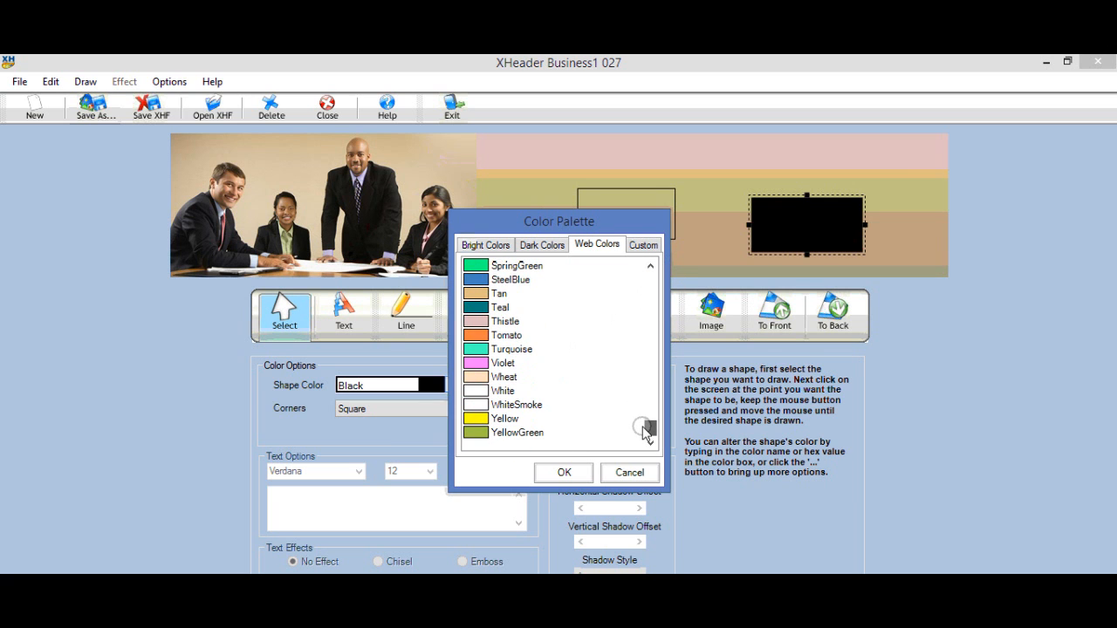
pyautogui.click(541, 245)
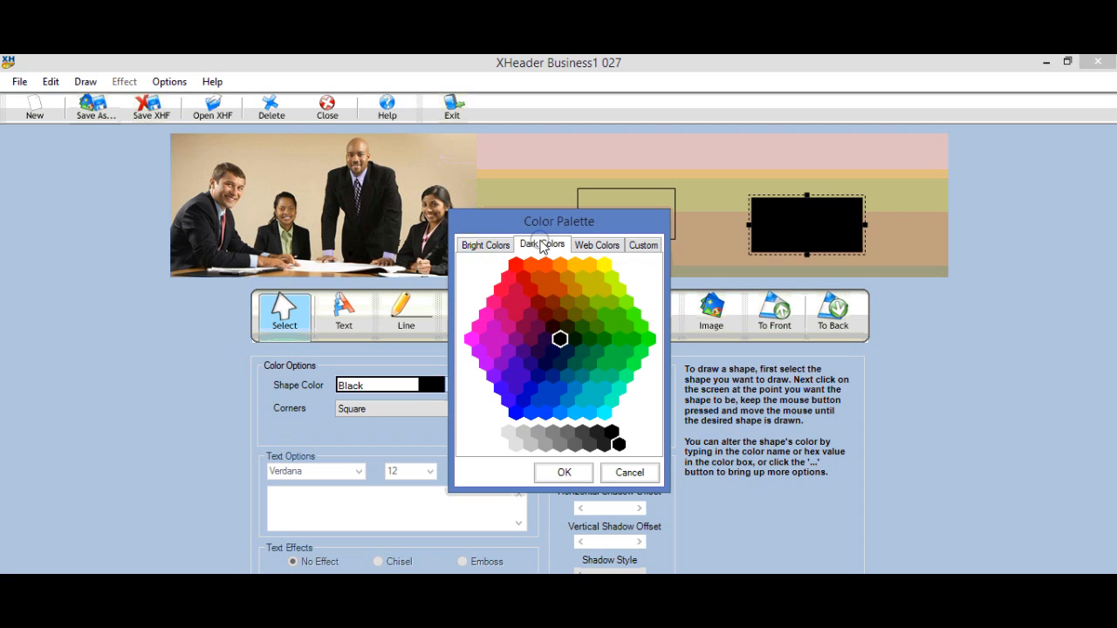
pyautogui.click(486, 247)
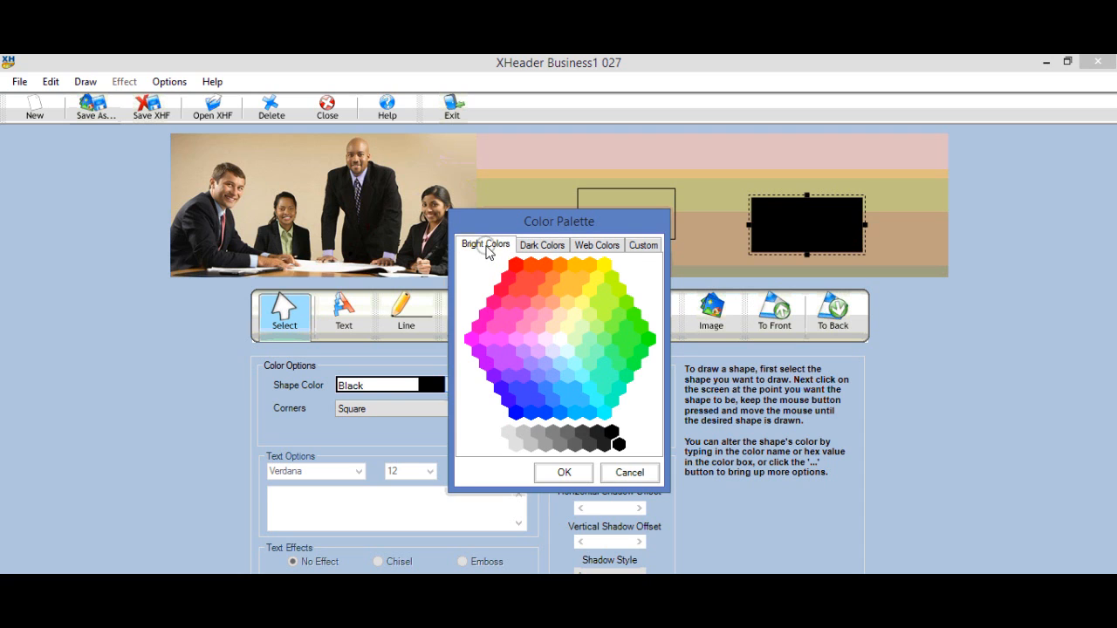
pyautogui.click(642, 245)
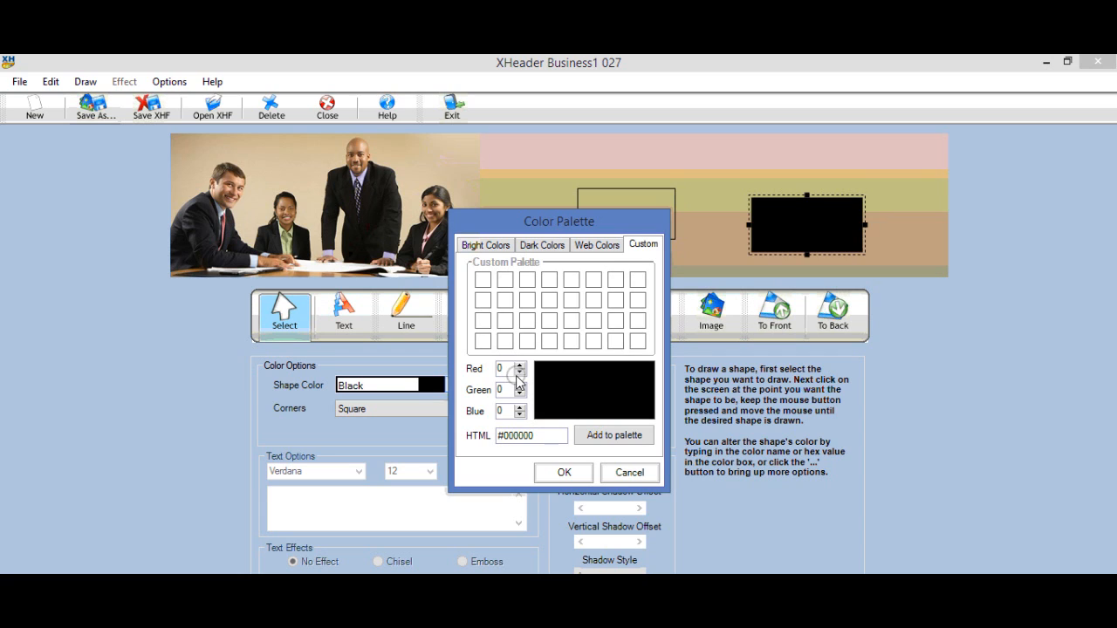
# Set the filled rectangle's color to the custom HTML value #cc0000 and deselect the shape
pyautogui.click(516, 434)
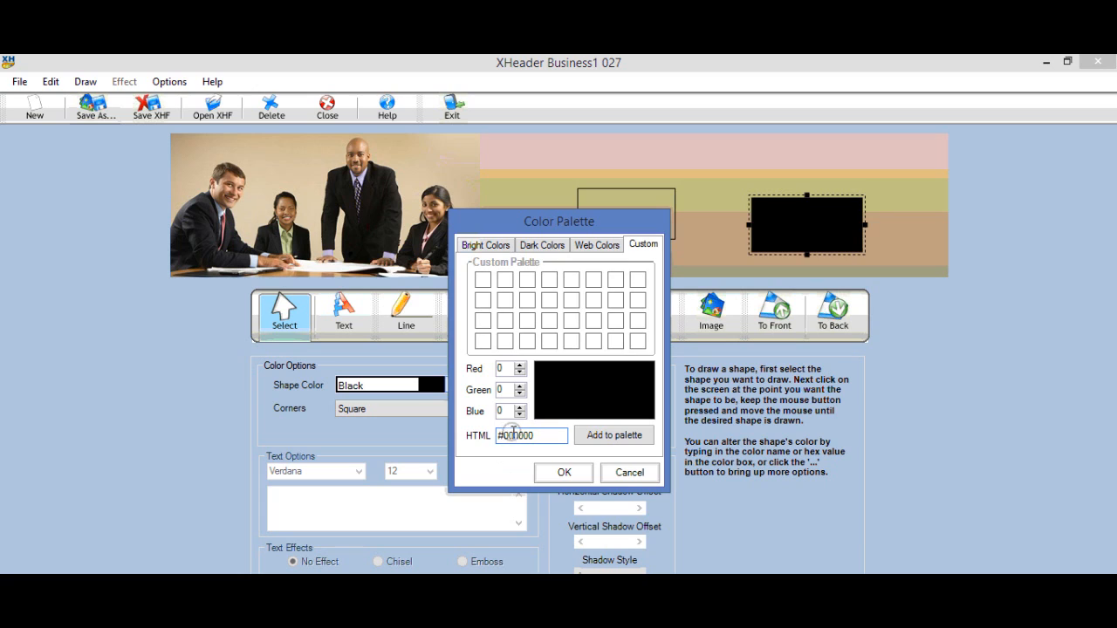
pyautogui.press('BackSpace')
pyautogui.press('BackSpace')
pyautogui.write('cc')
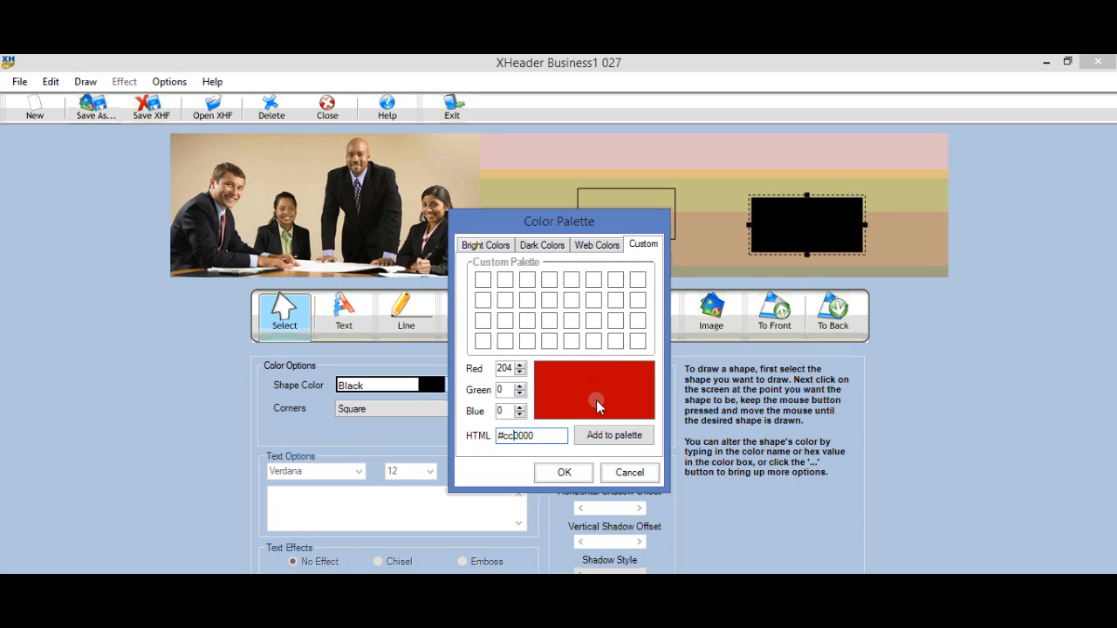
pyautogui.click(565, 472)
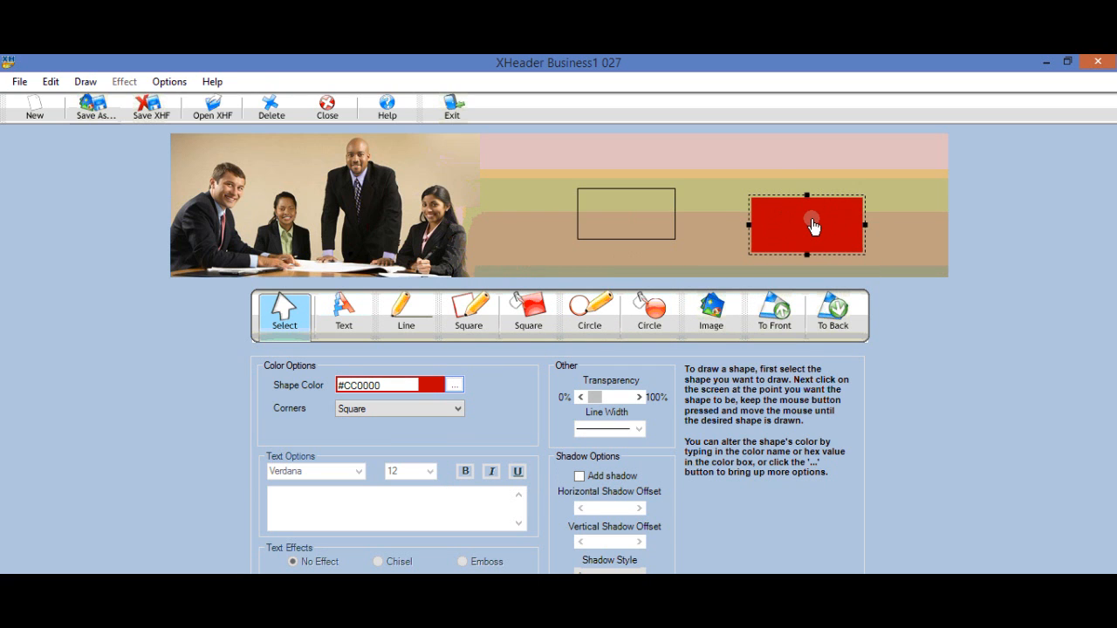
pyautogui.click(825, 146)
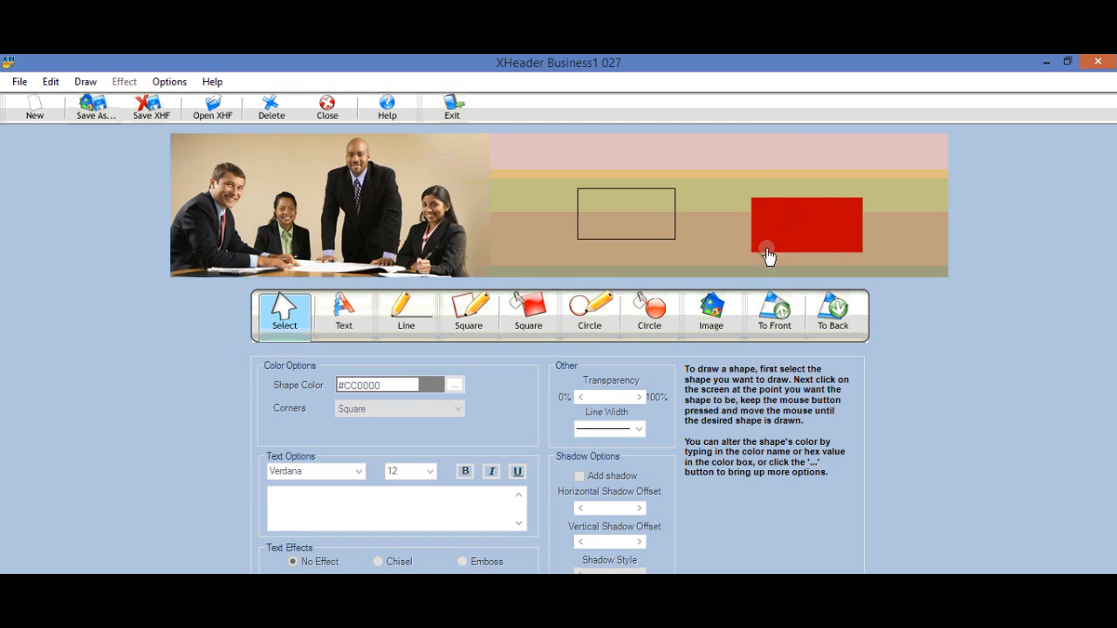
# Delete the red filled rectangle and the outlined rectangle, and close the header without saving
pyautogui.click(124, 82)
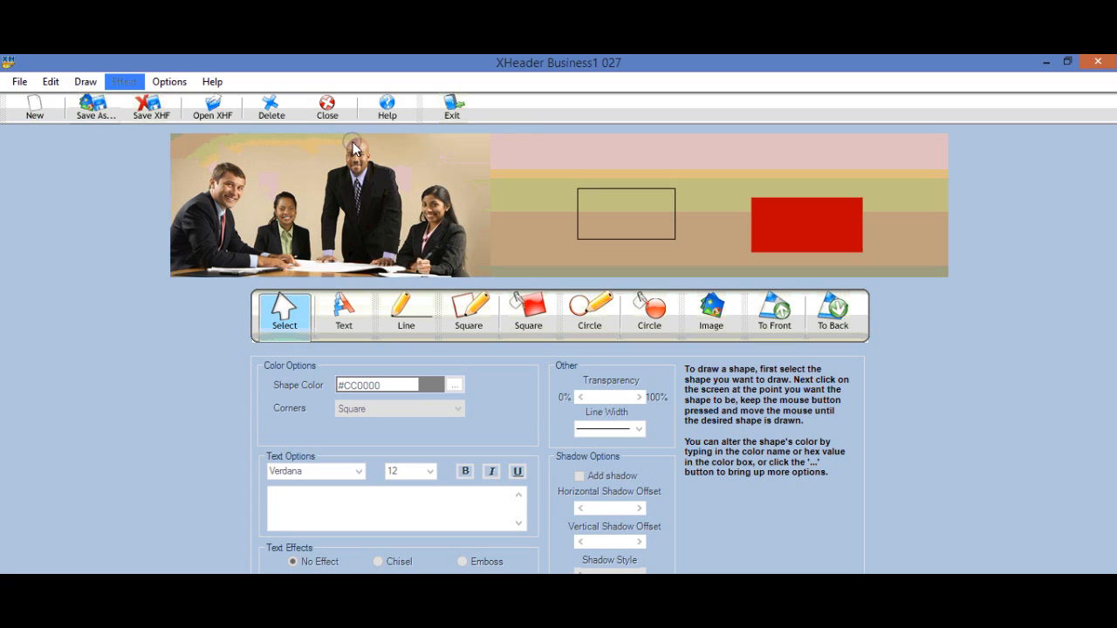
pyautogui.click(794, 200)
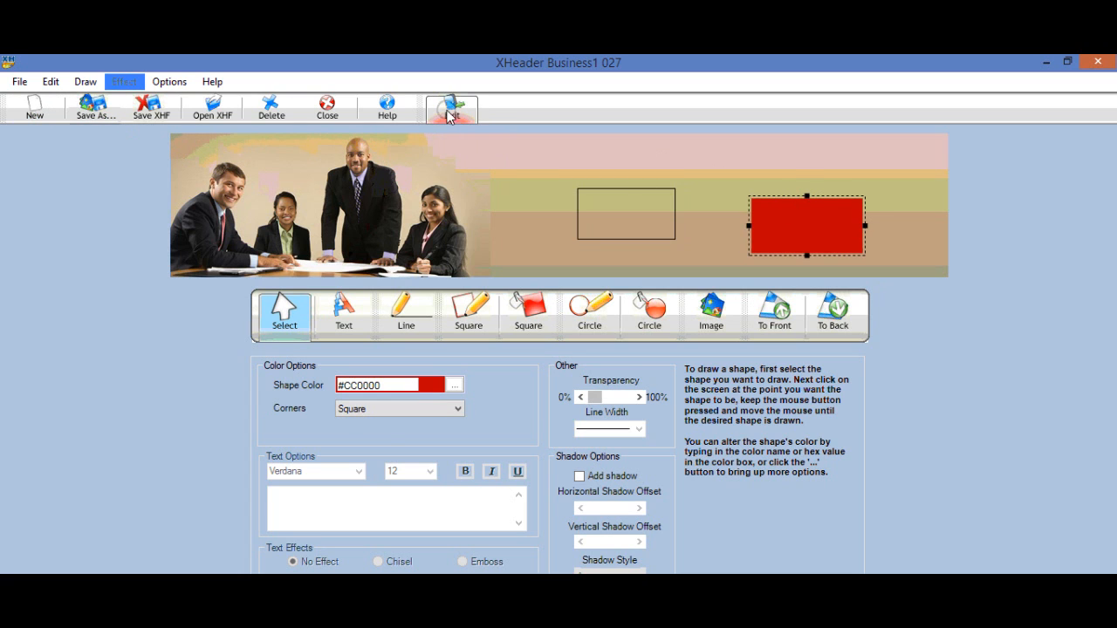
pyautogui.click(271, 109)
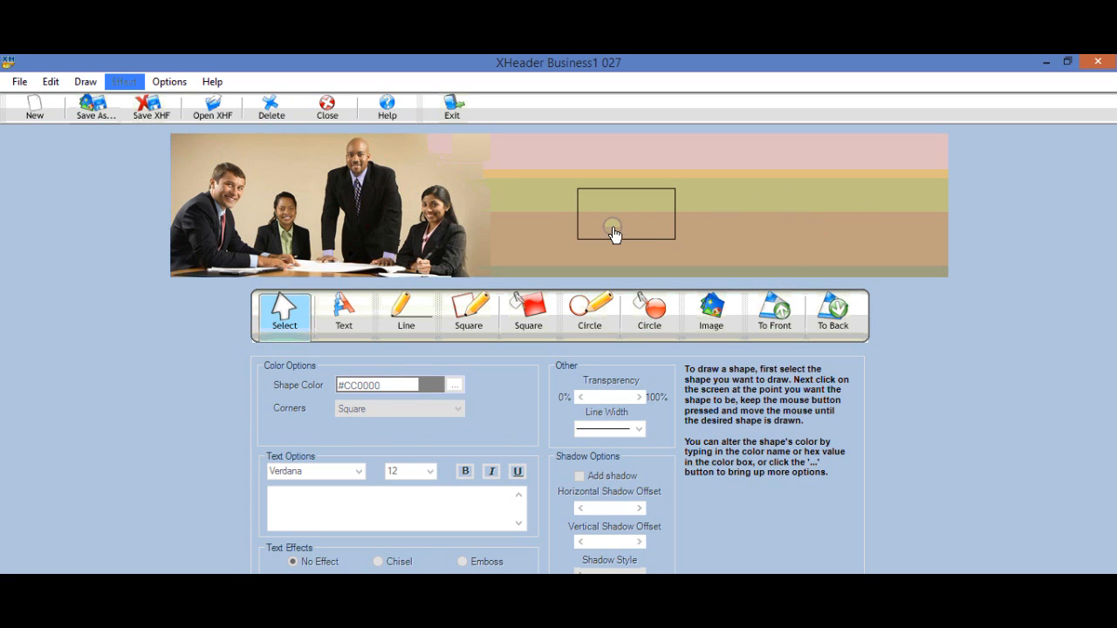
pyautogui.click(614, 233)
pyautogui.click(271, 108)
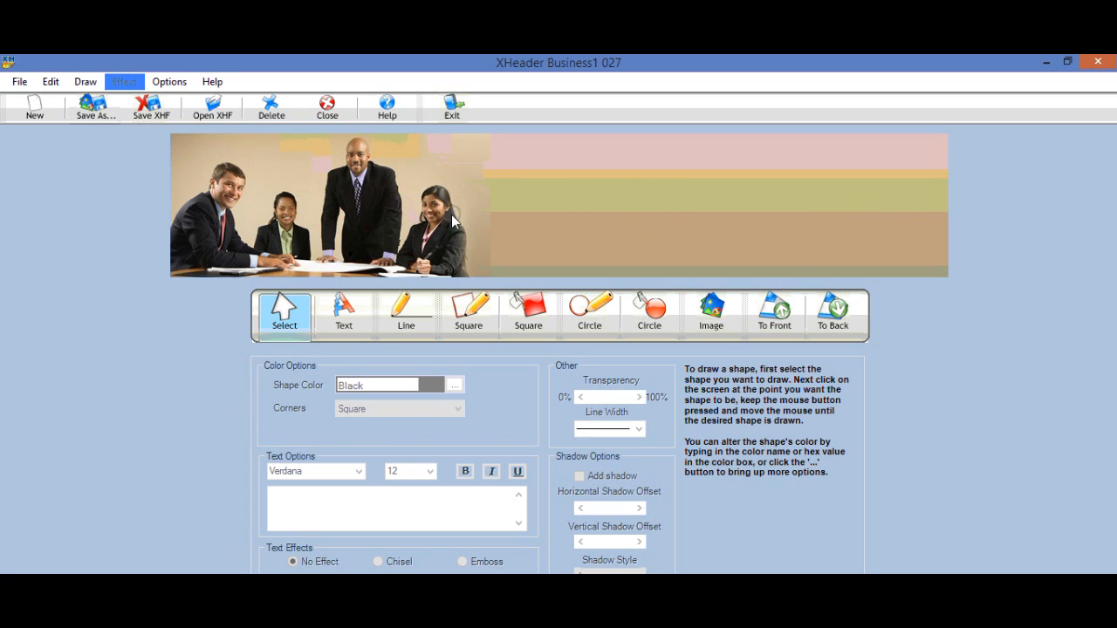
pyautogui.click(328, 110)
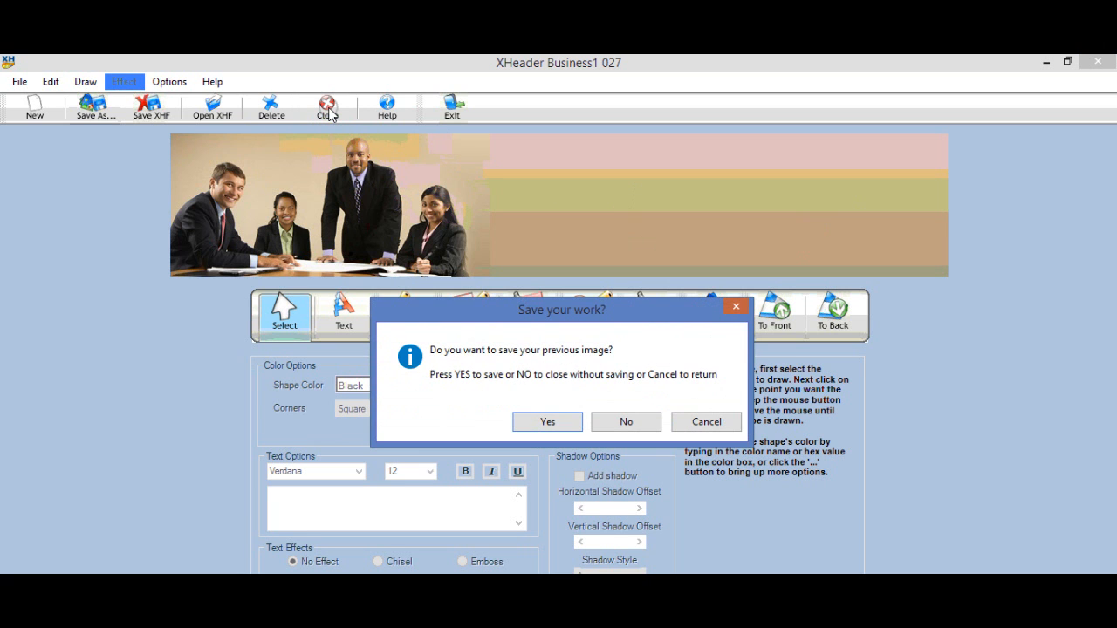
pyautogui.click(622, 422)
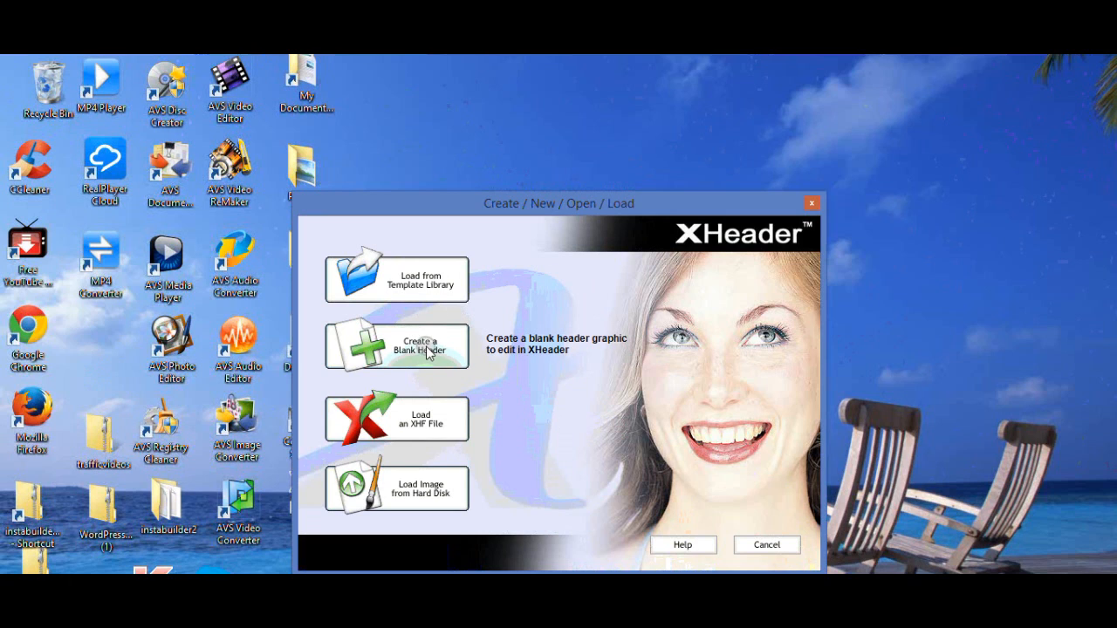
# Create a blank header with a graphic size of 100 x 100
pyautogui.click(375, 336)
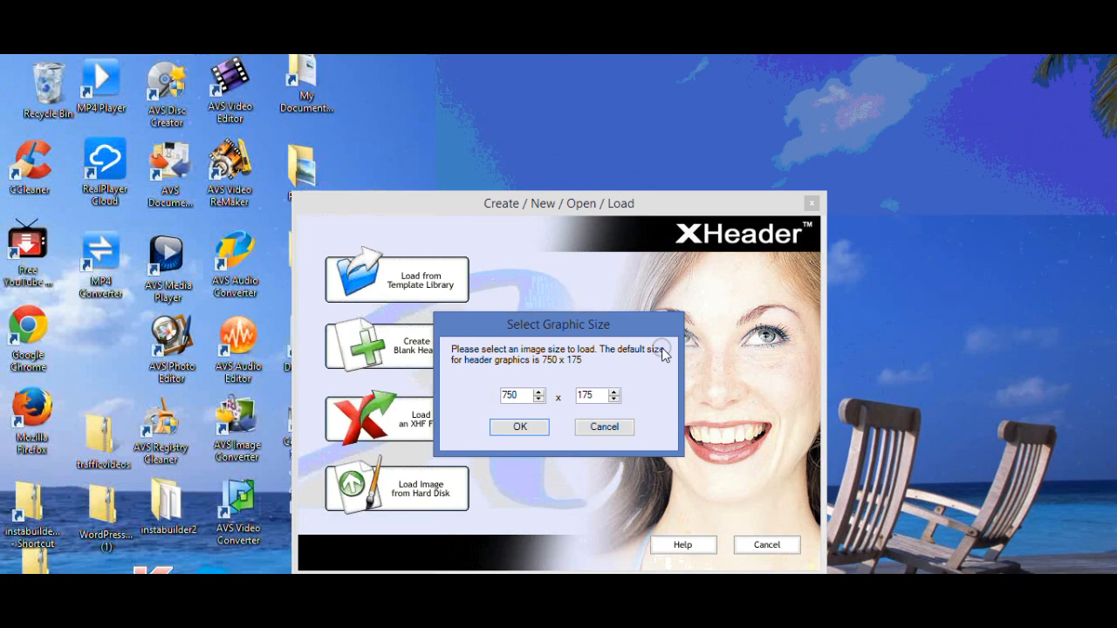
pyautogui.doubleClick(511, 395)
pyautogui.press('BackSpace')
pyautogui.write('100')
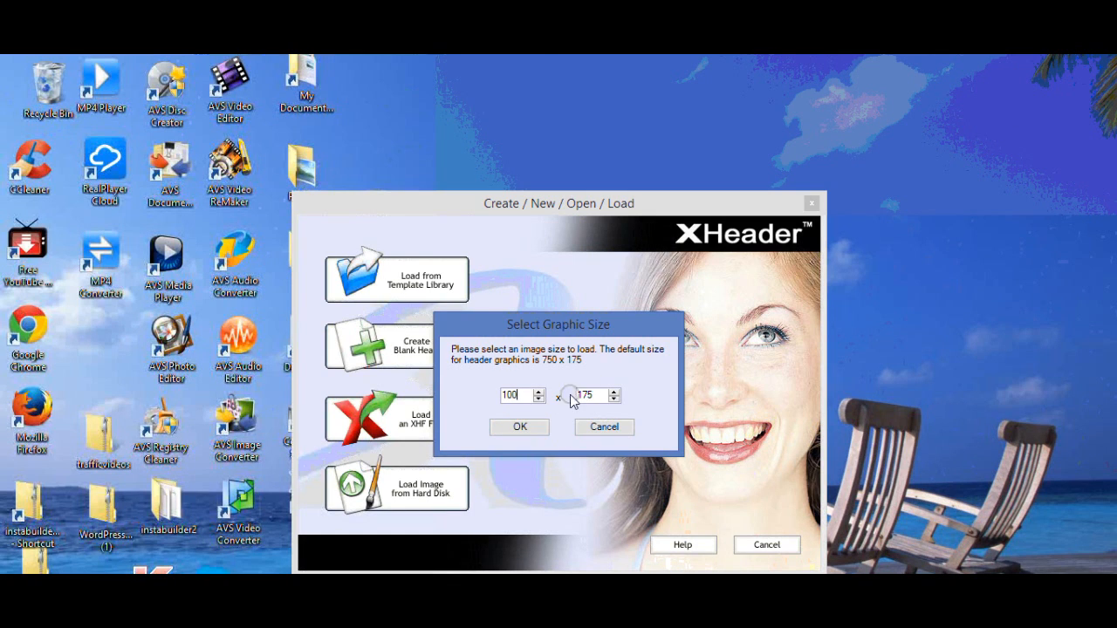
pyautogui.click(604, 394)
pyautogui.press('BackSpace')
pyautogui.press('BackSpace')
pyautogui.write('00')
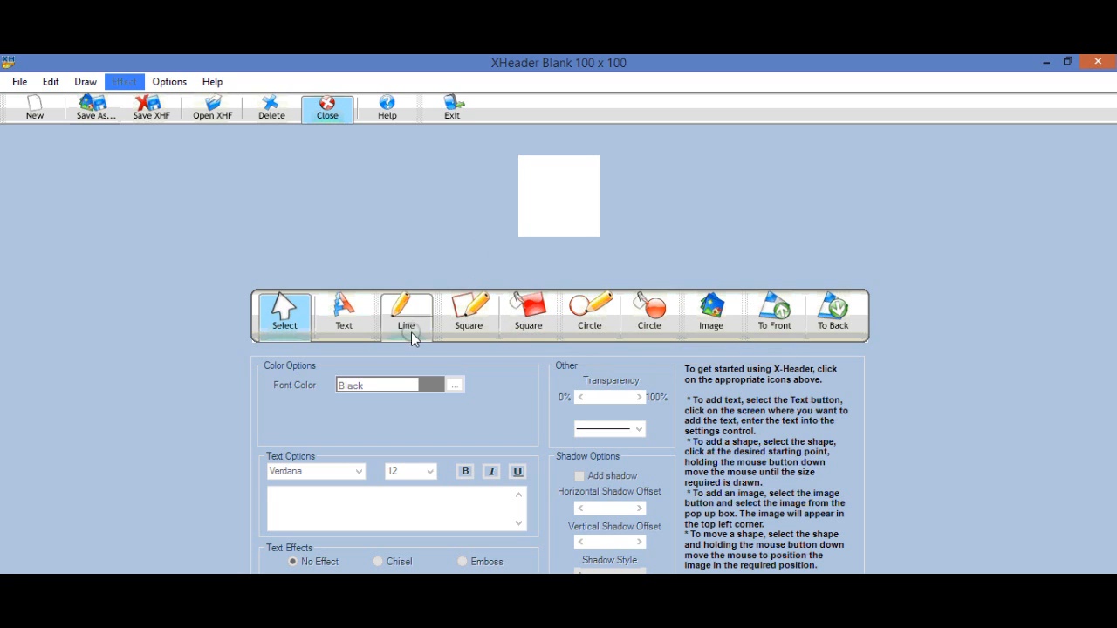
# Add the text "MWM" to the blank header in the Georgia font
pyautogui.click(342, 314)
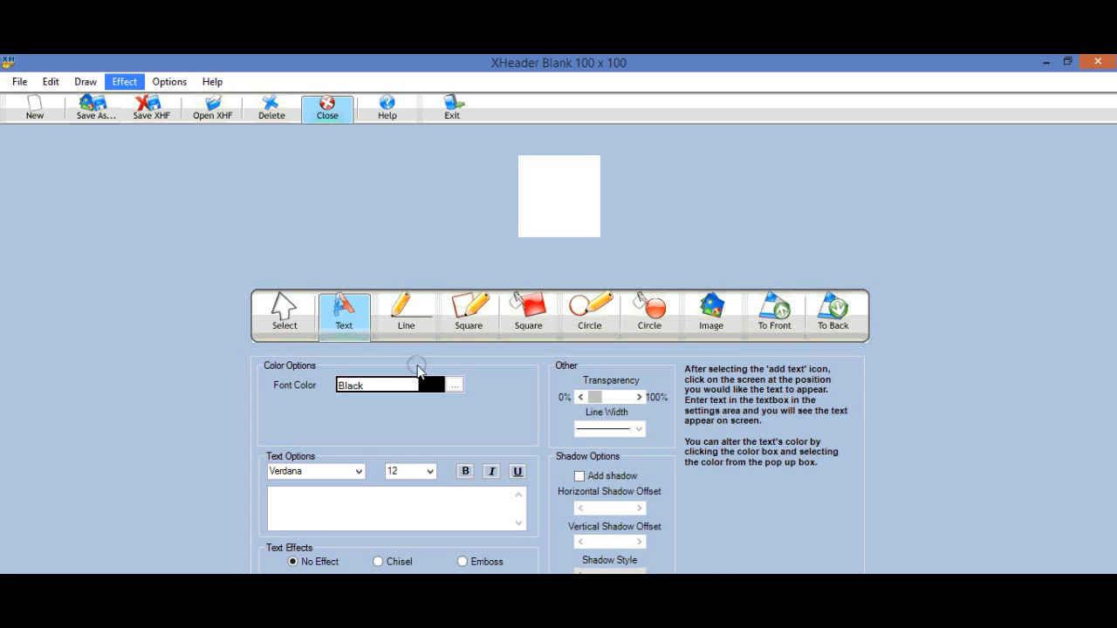
pyautogui.click(358, 472)
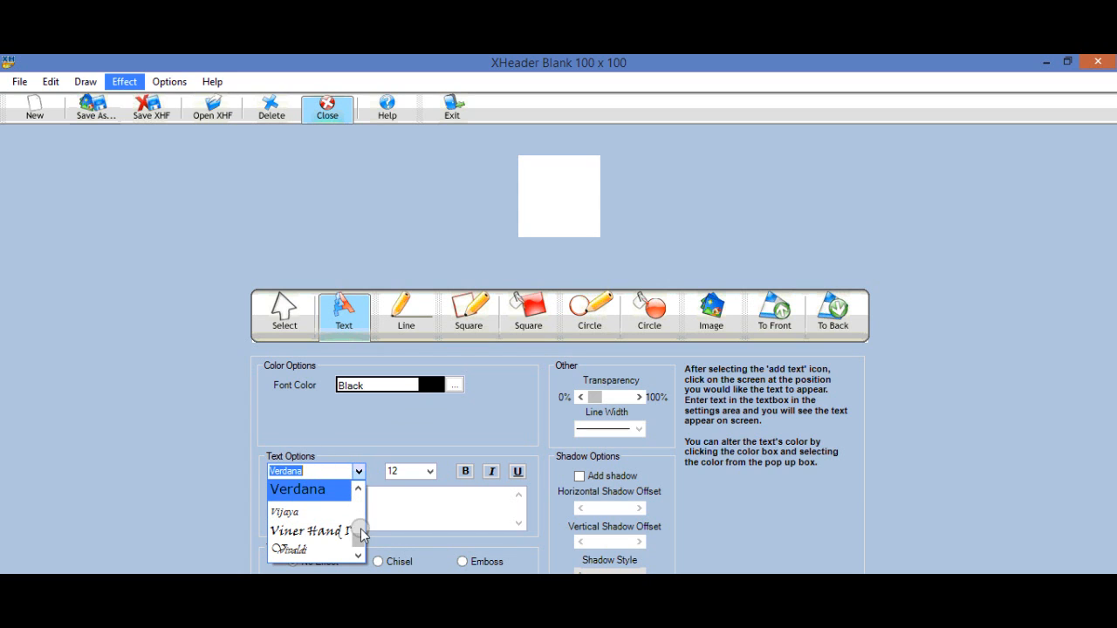
pyautogui.scroll(10, 358, 537)
pyautogui.moveTo(358, 533)
pyautogui.mouseDown()
pyautogui.moveTo(362, 514)
pyautogui.moveTo(357, 527)
pyautogui.mouseUp()
pyautogui.click(358, 556)
pyautogui.click(359, 556)
pyautogui.click(330, 534)
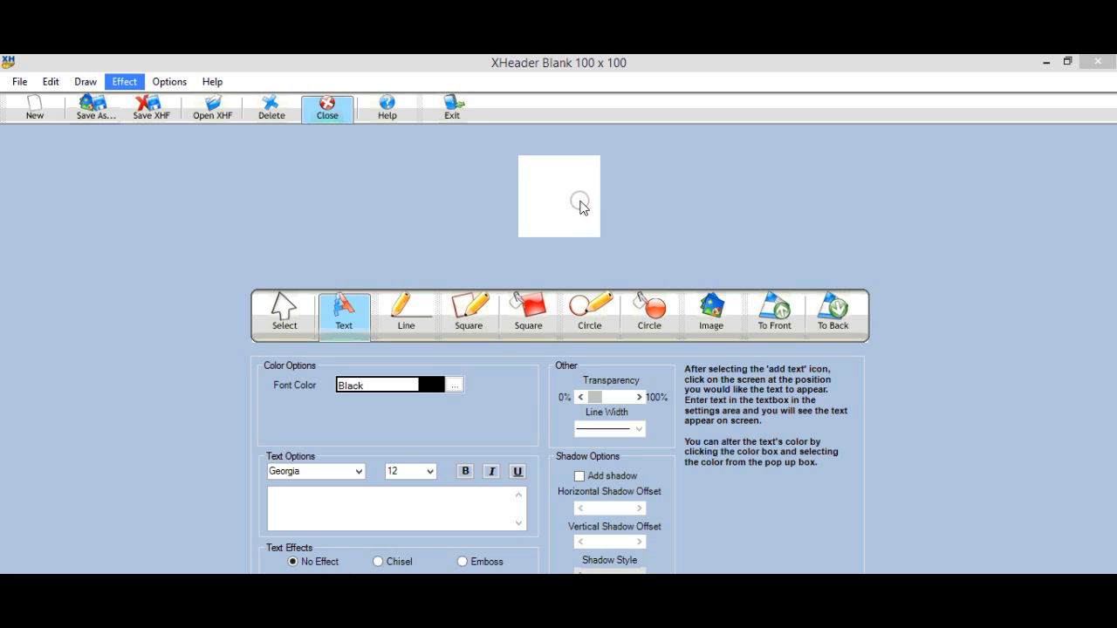
pyautogui.click(548, 202)
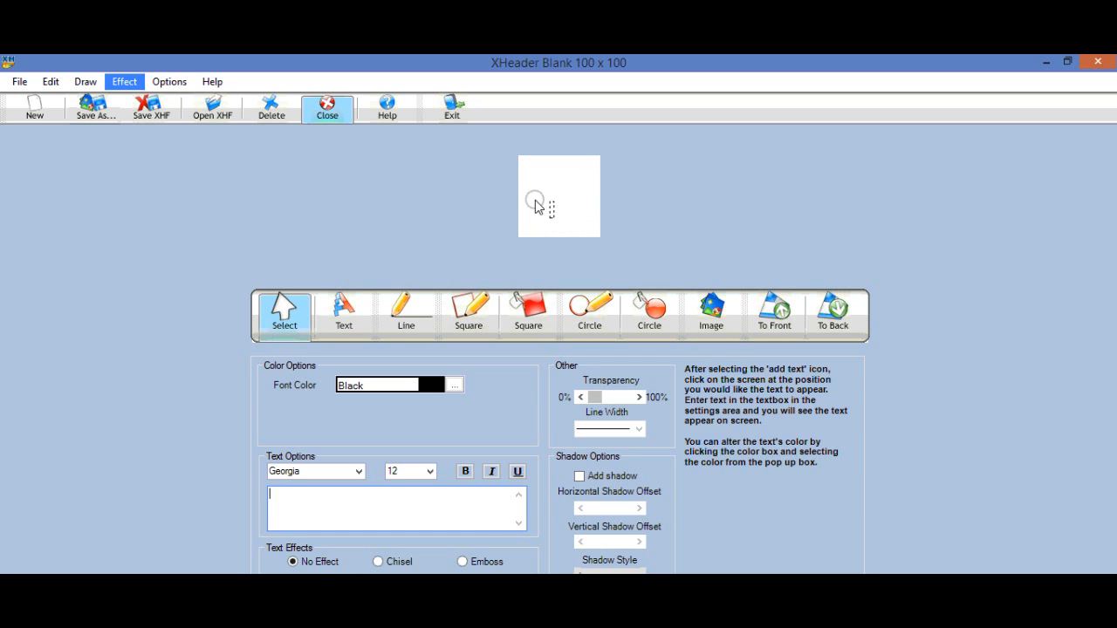
pyautogui.write('MWM')
# Set the font color of the MWM text to the web color Goldenrod
pyautogui.click(452, 386)
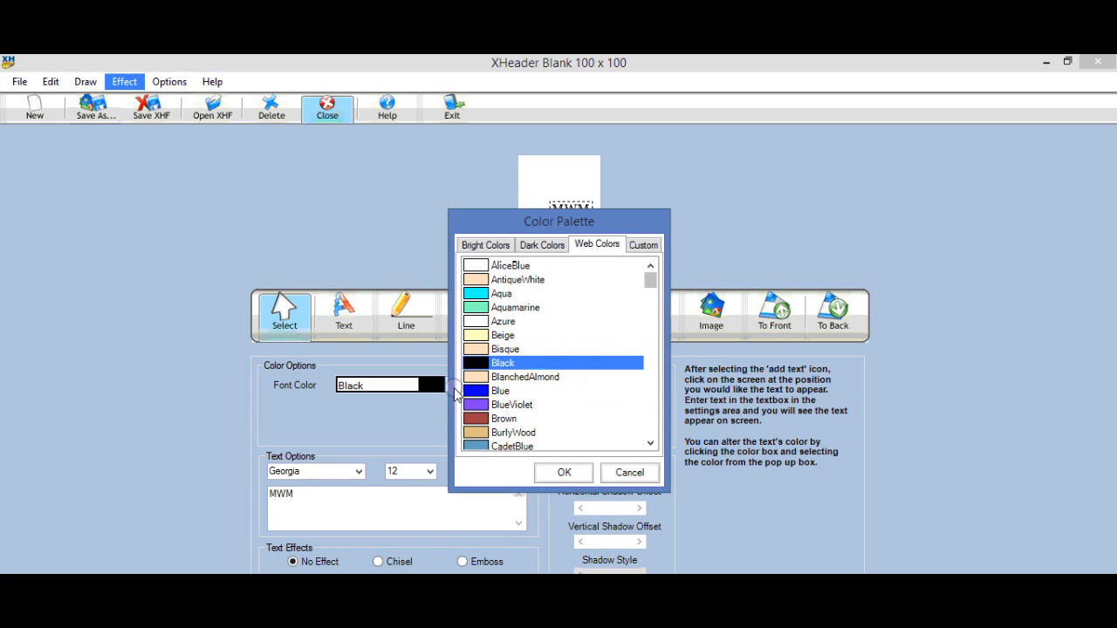
pyautogui.moveTo(650, 278); pyautogui.dragTo(653, 331)
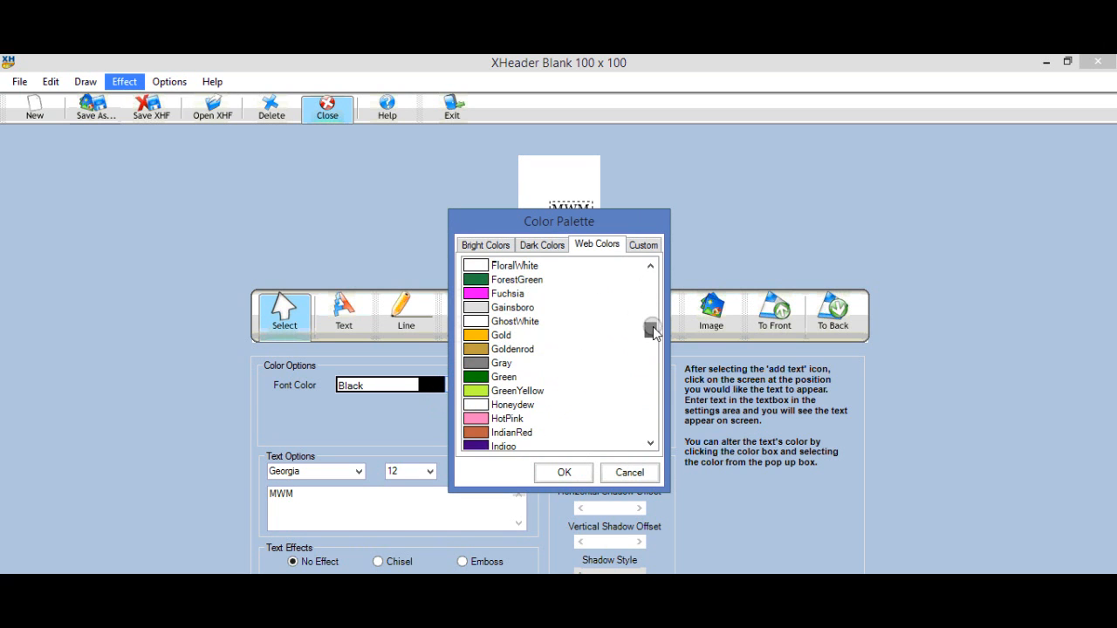
pyautogui.click(481, 348)
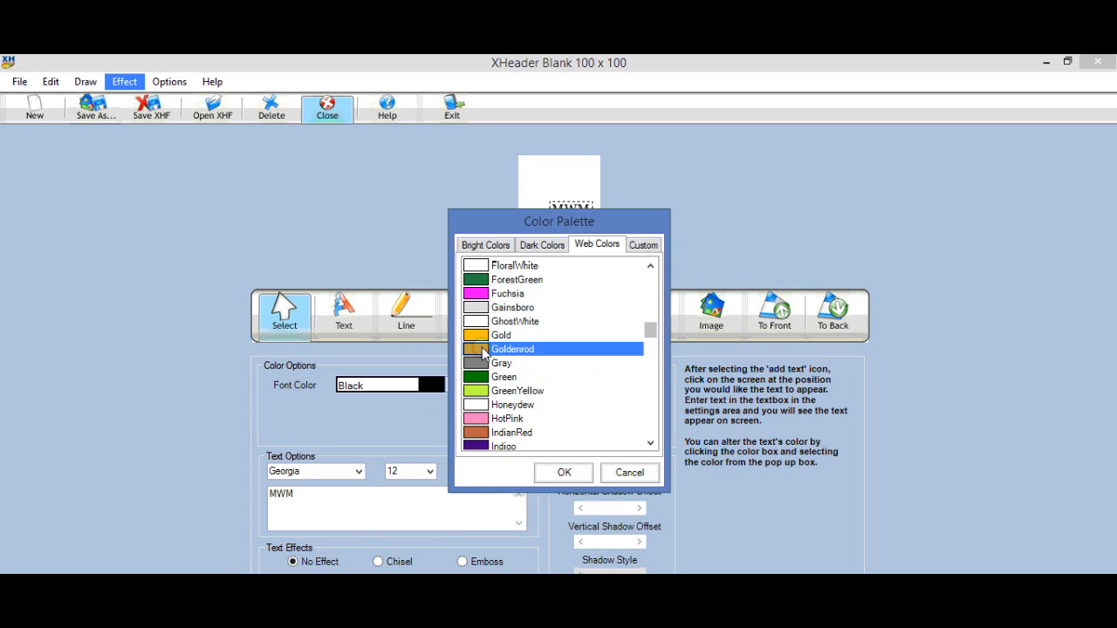
pyautogui.click(564, 471)
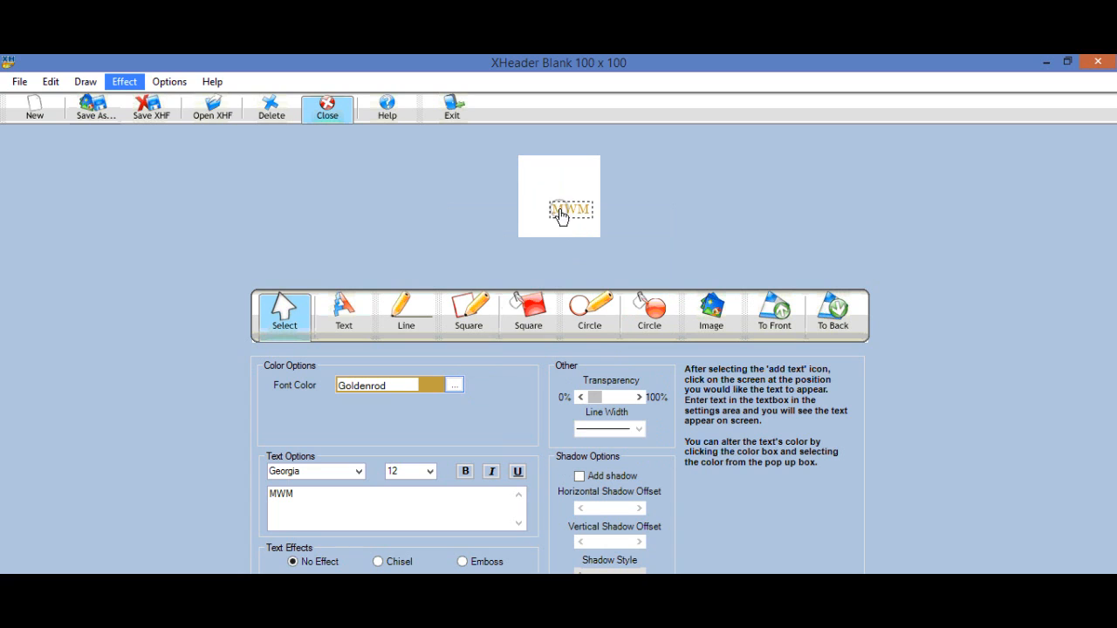
# Set the MWM text's font size to 16 and move it left so it fits inside the canvas
pyautogui.moveTo(300, 494); pyautogui.dragTo(260, 492)
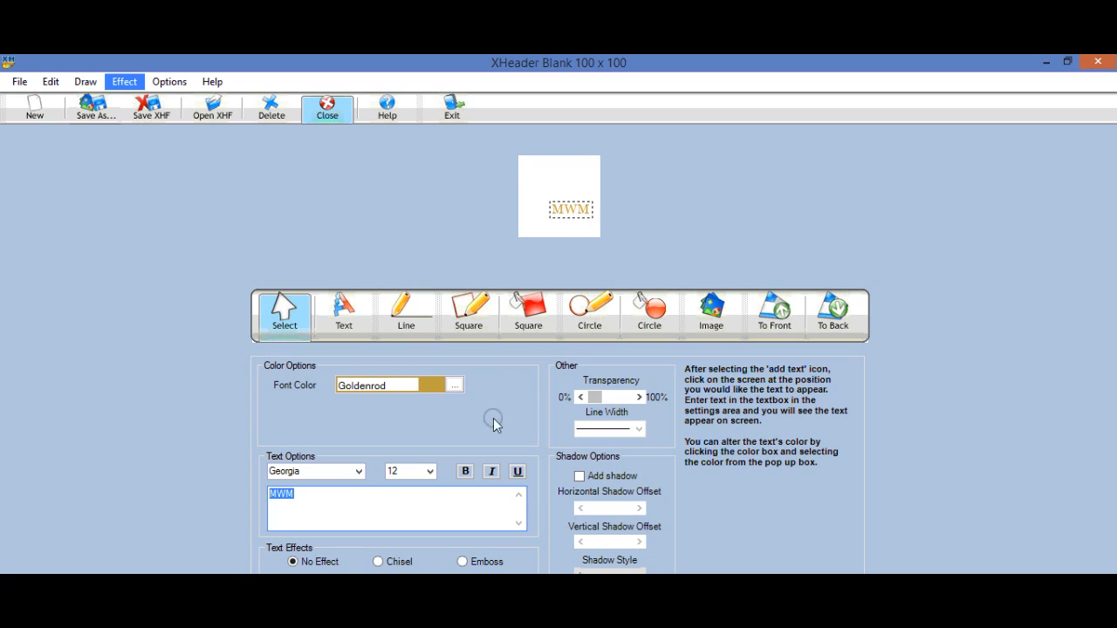
pyautogui.click(429, 471)
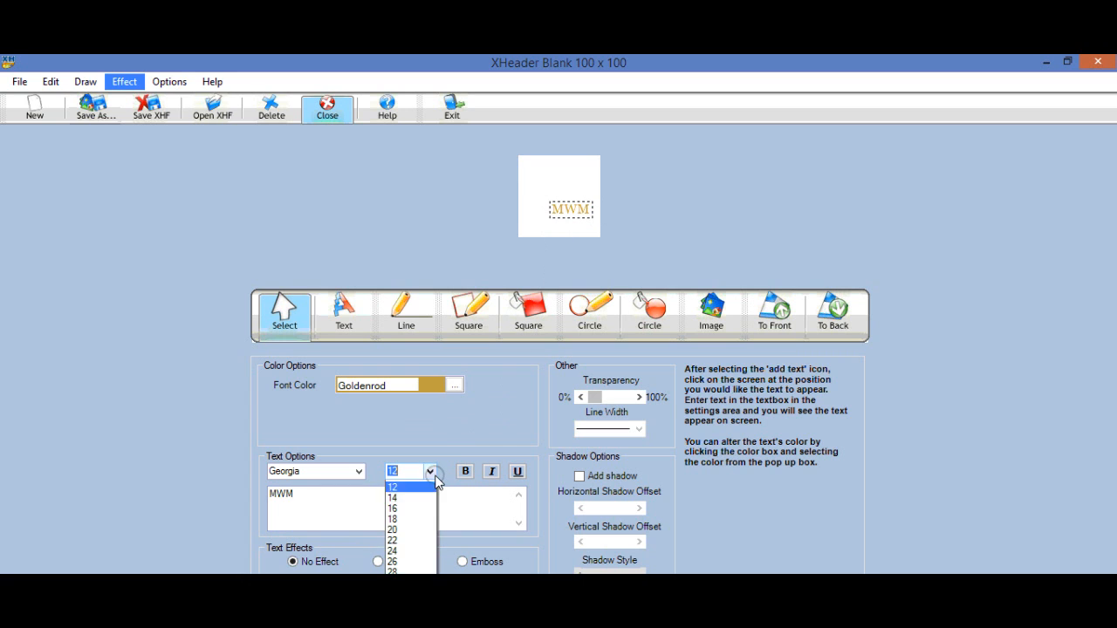
pyautogui.click(404, 550)
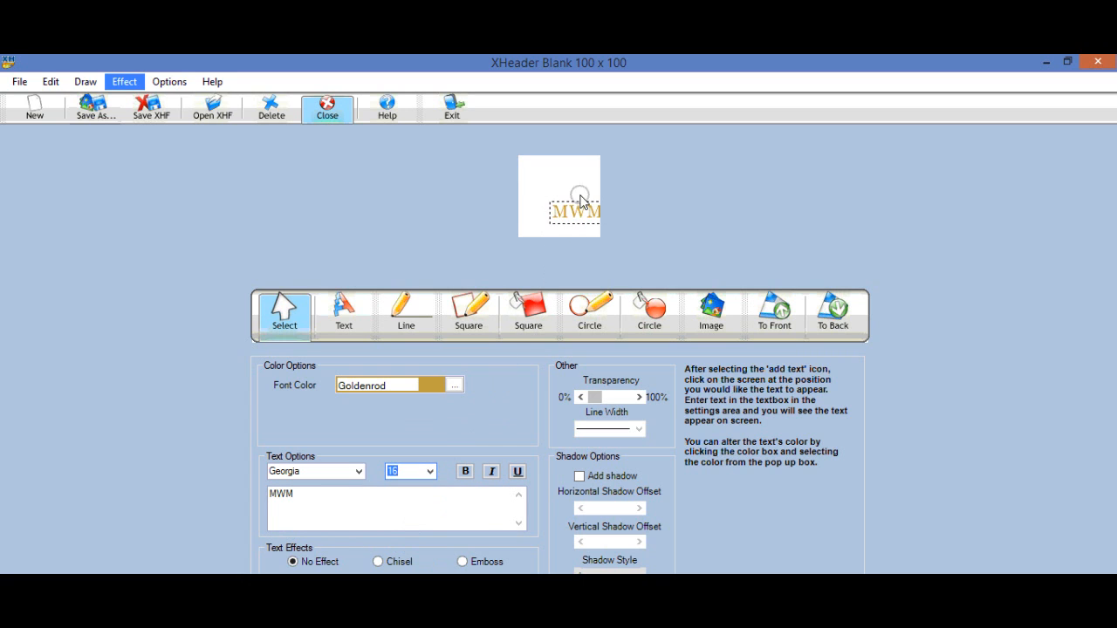
pyautogui.moveTo(576, 229); pyautogui.dragTo(554, 219)
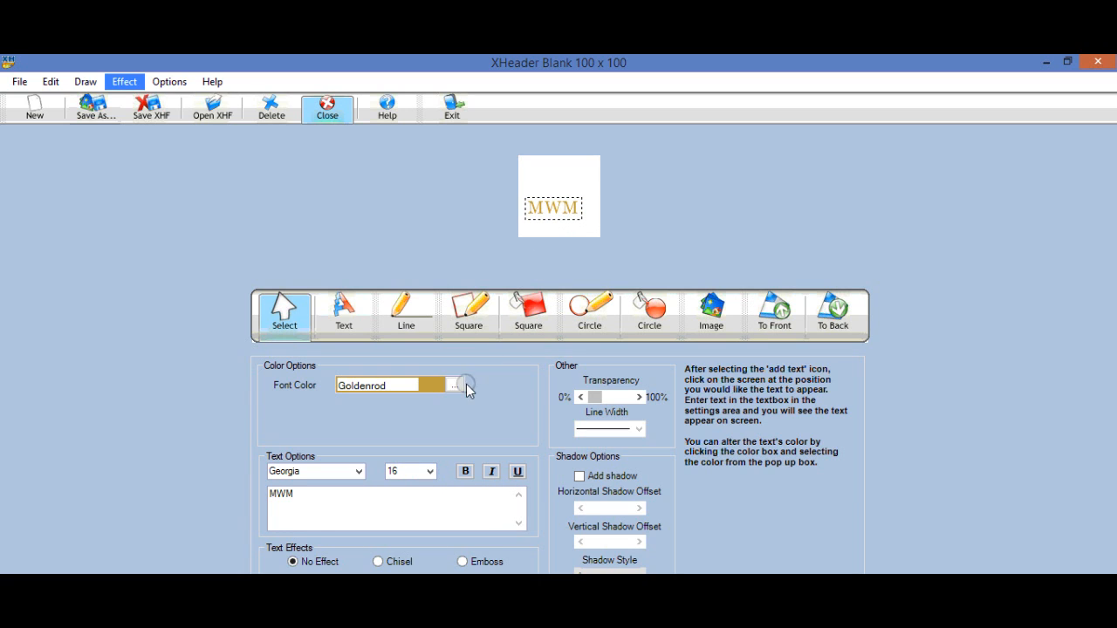
# Make the MWM text bold at font size 20 and shift it slightly left to fit the canvas
pyautogui.click(465, 472)
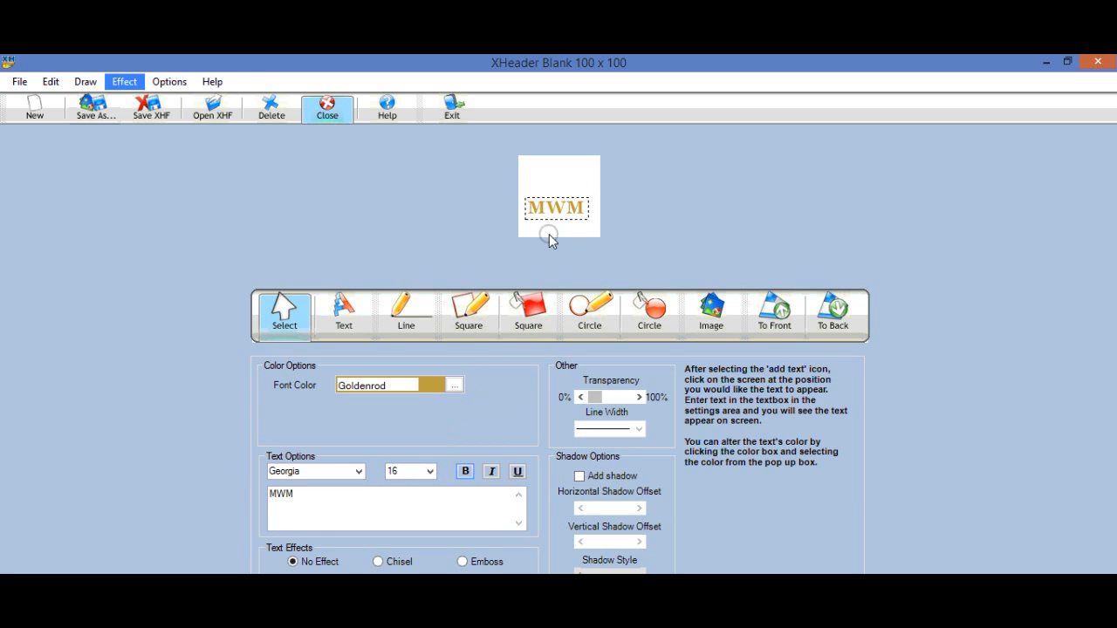
pyautogui.click(431, 472)
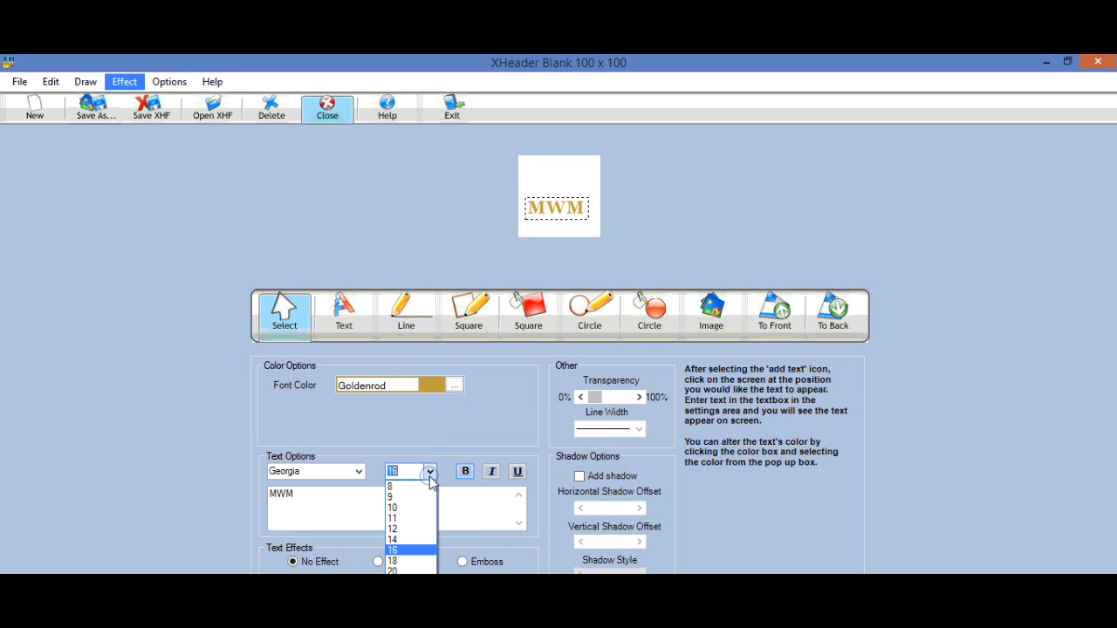
pyautogui.click(399, 569)
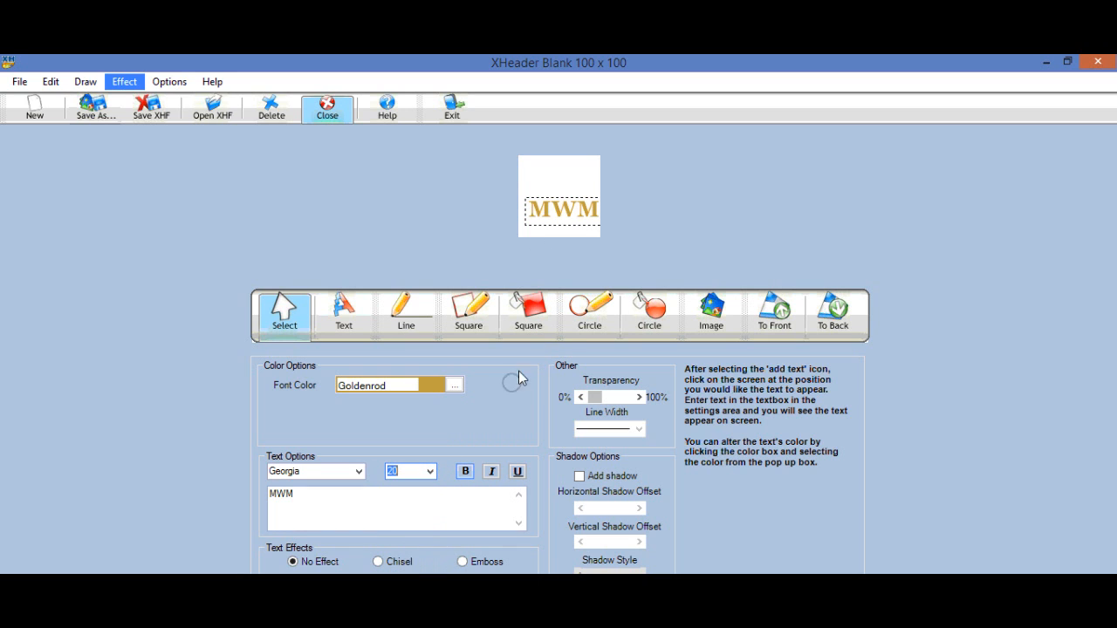
pyautogui.moveTo(568, 219); pyautogui.dragTo(564, 219)
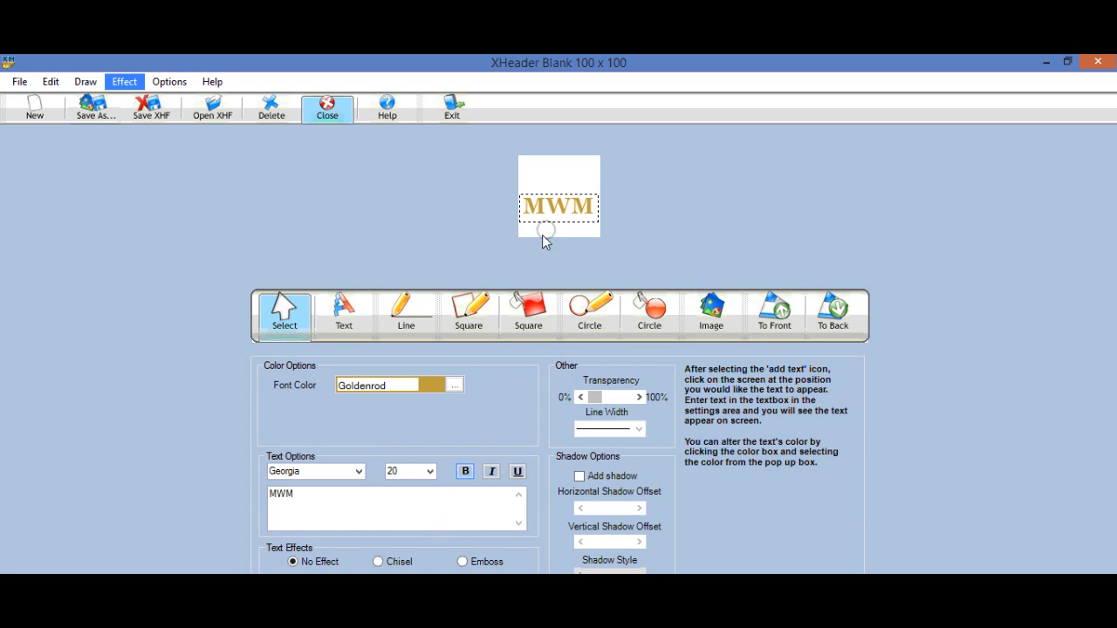
# Try italic formatting on the bold MWM text and turn it back off
pyautogui.click(466, 472)
pyautogui.click(493, 476)
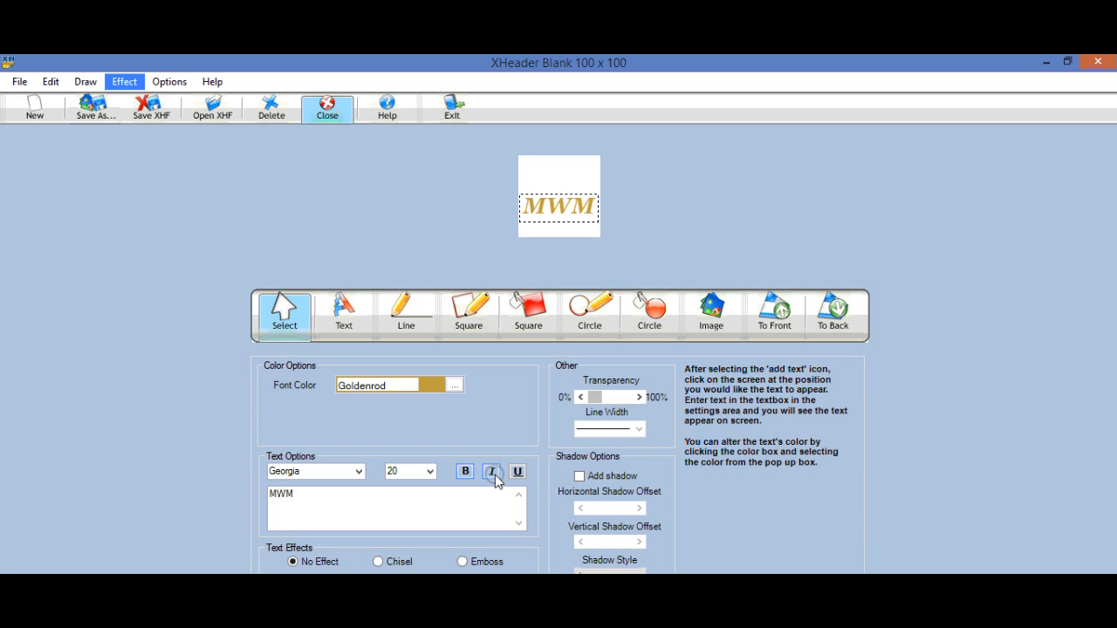
pyautogui.click(493, 473)
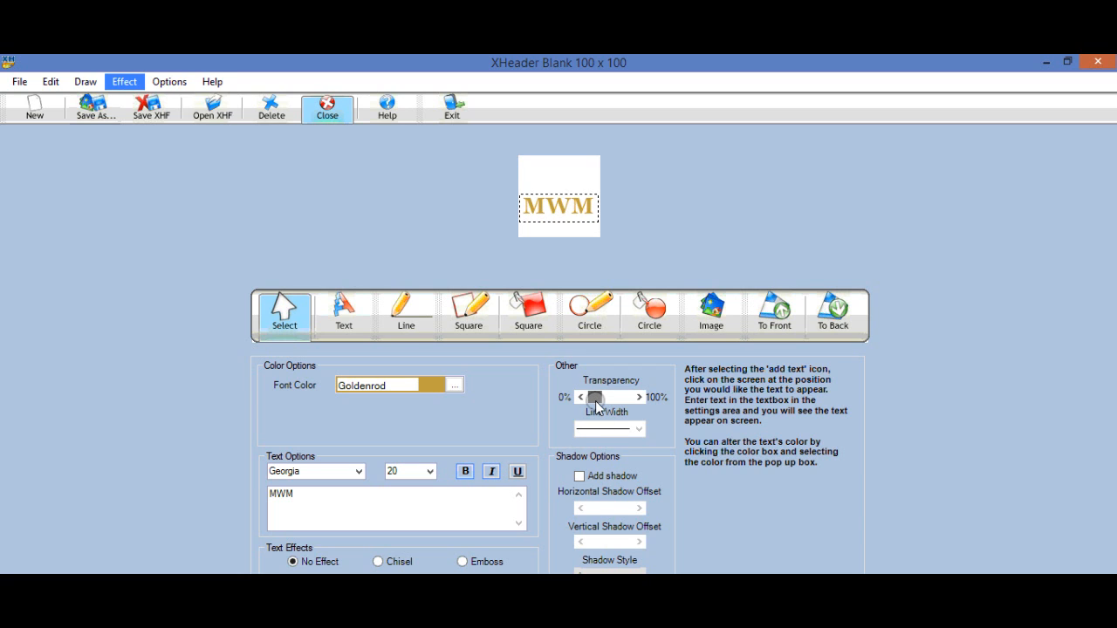
# Try the transparency setting and a black shadow on the MWM text, and remove the shadow
pyautogui.moveTo(595, 399)
pyautogui.mouseDown()
pyautogui.moveTo(634, 413)
pyautogui.moveTo(581, 401)
pyautogui.mouseUp()
pyautogui.click(579, 476)
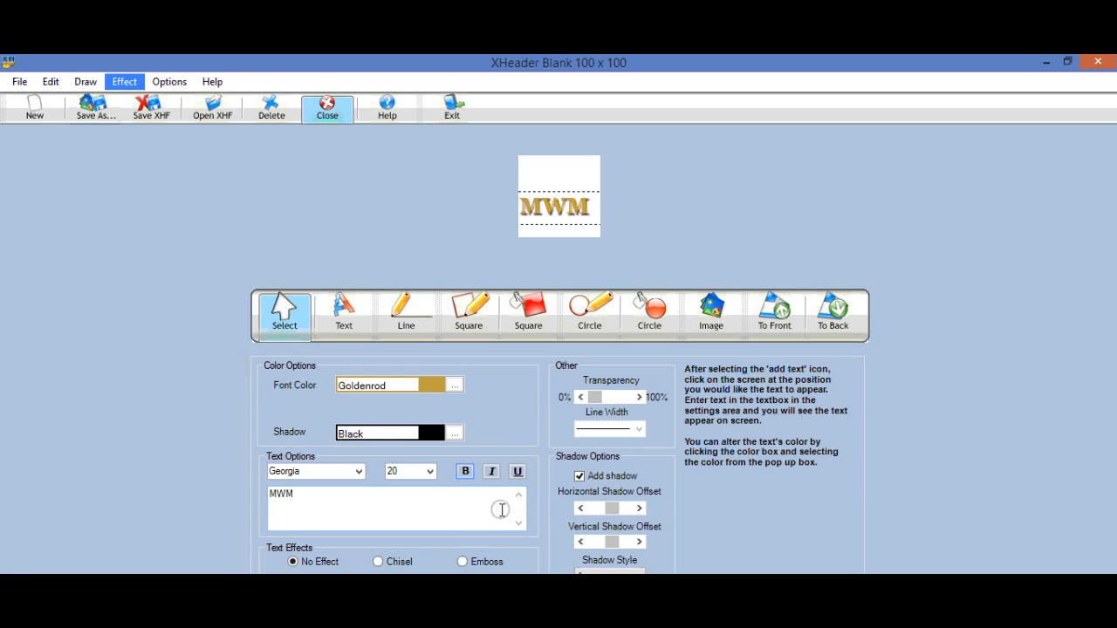
pyautogui.click(578, 476)
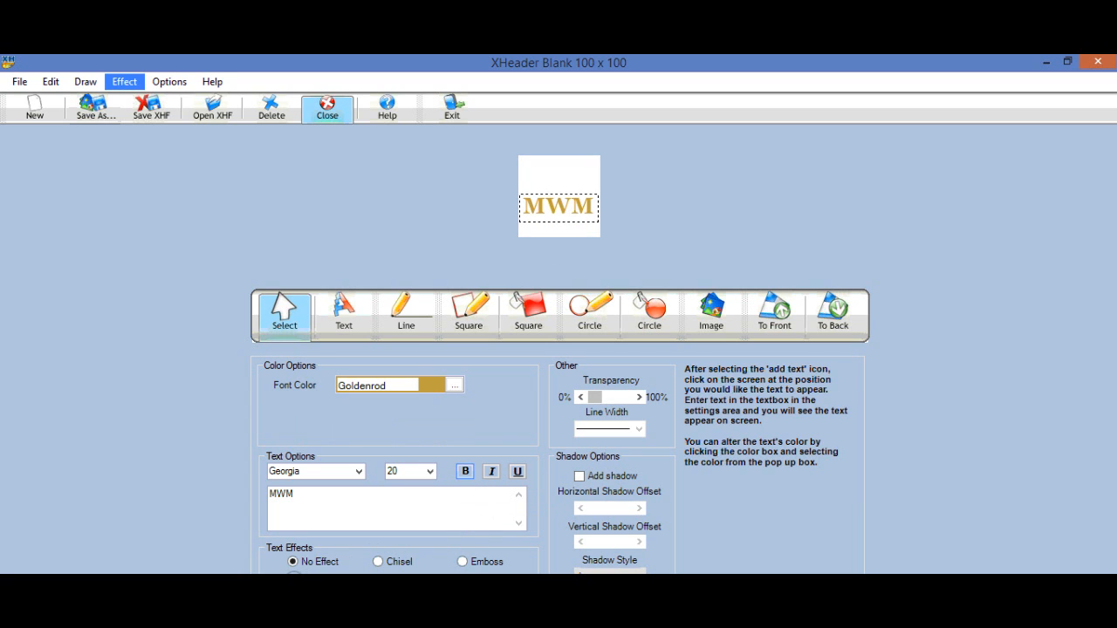
# Try the outline, Chisel and filled-outline text effects on the MWM text, returning to No Effect after the first outline
pyautogui.click(294, 573)
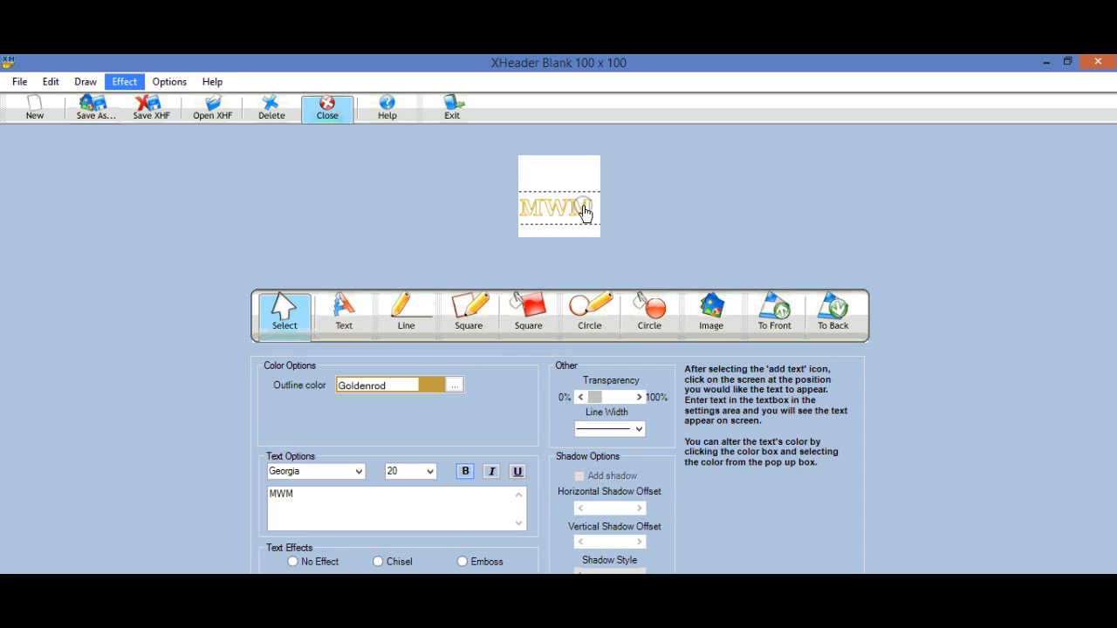
pyautogui.click(294, 562)
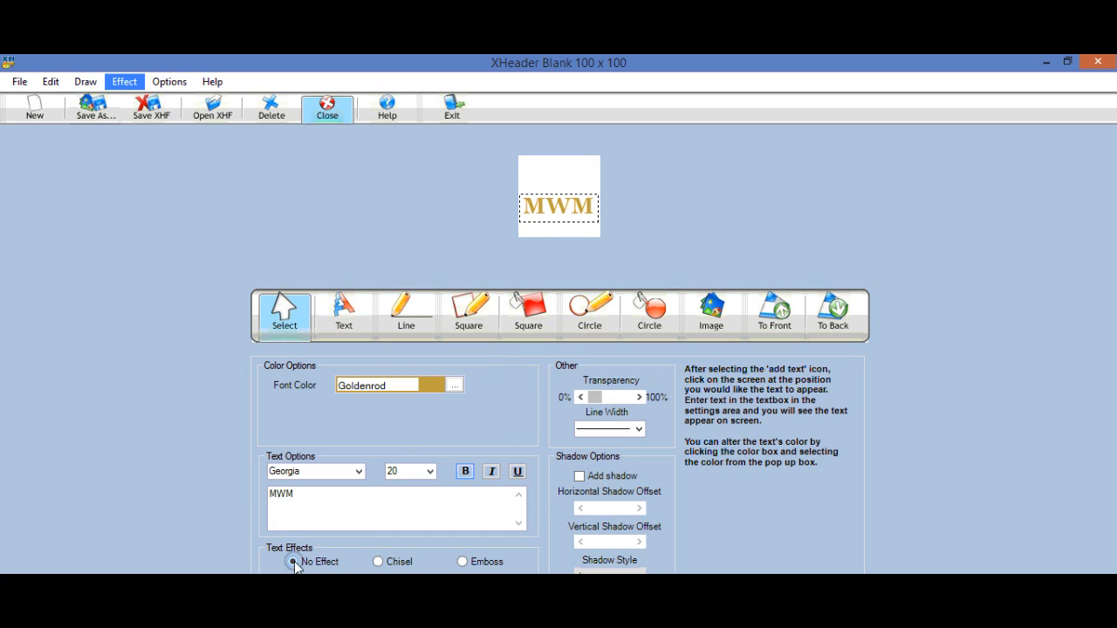
pyautogui.click(377, 562)
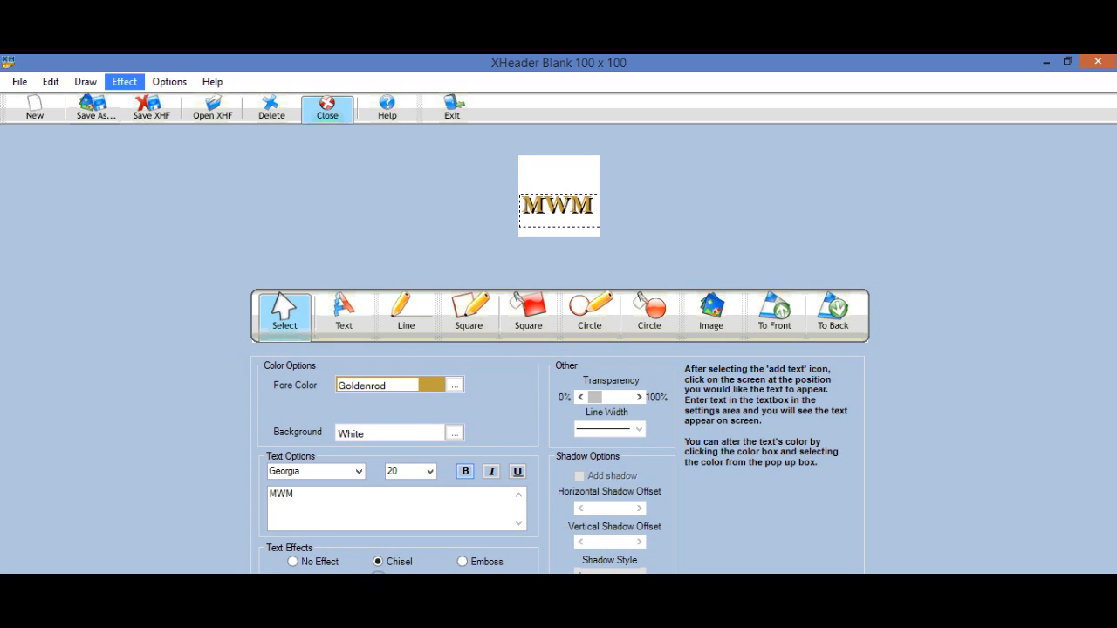
pyautogui.click(379, 579)
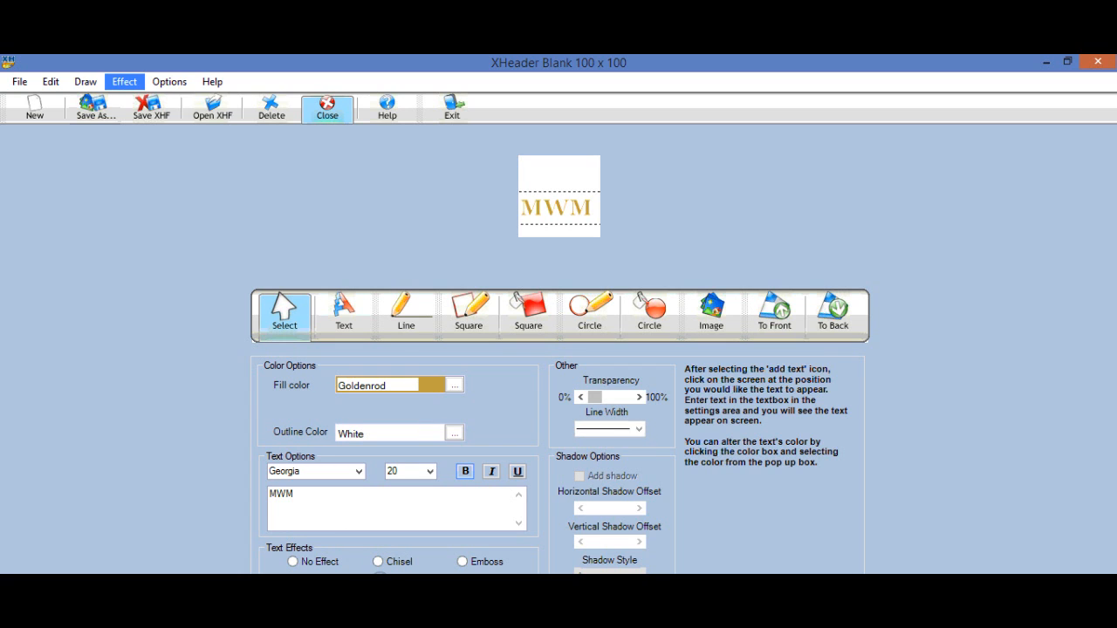
# Apply the Emboss effect to the MWM text and set its background color to Turquoise
pyautogui.click(463, 562)
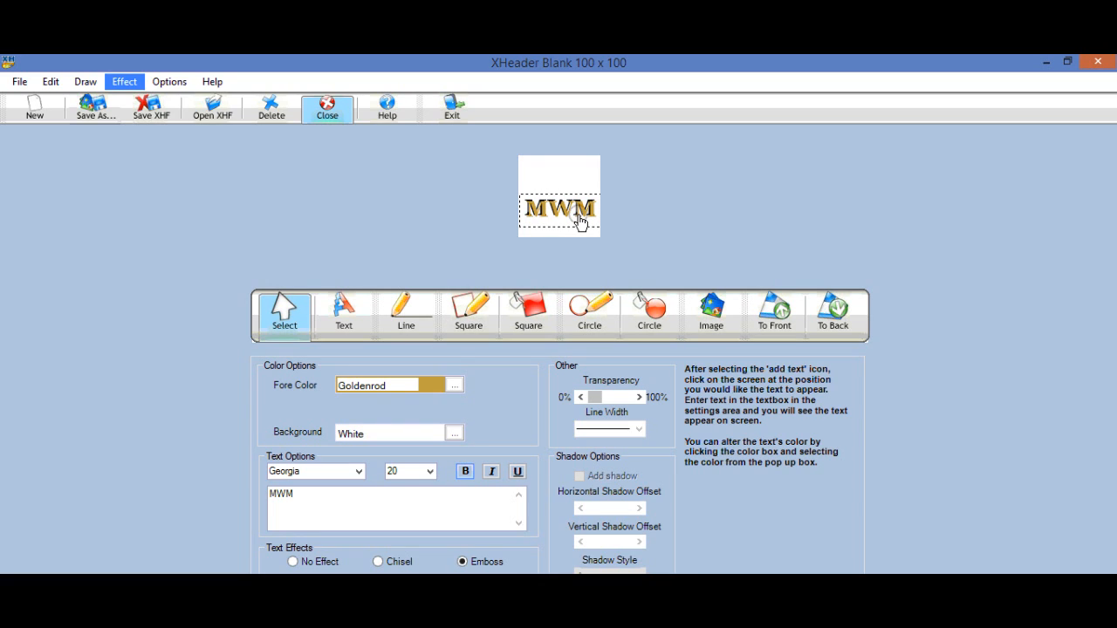
pyautogui.click(455, 385)
pyautogui.click(454, 436)
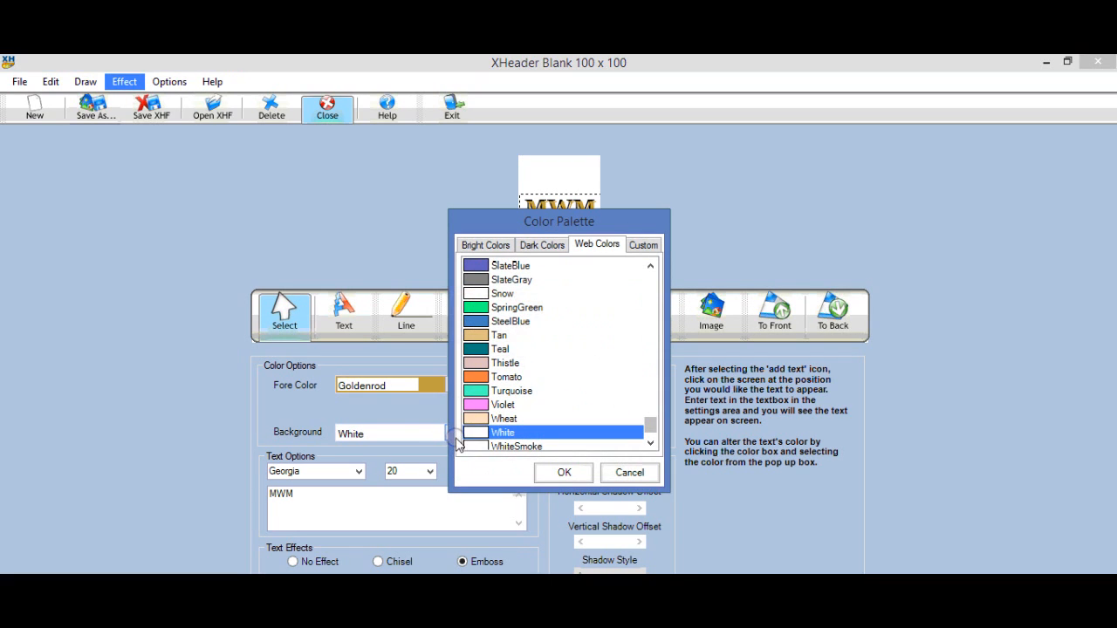
pyautogui.click(483, 395)
pyautogui.click(558, 472)
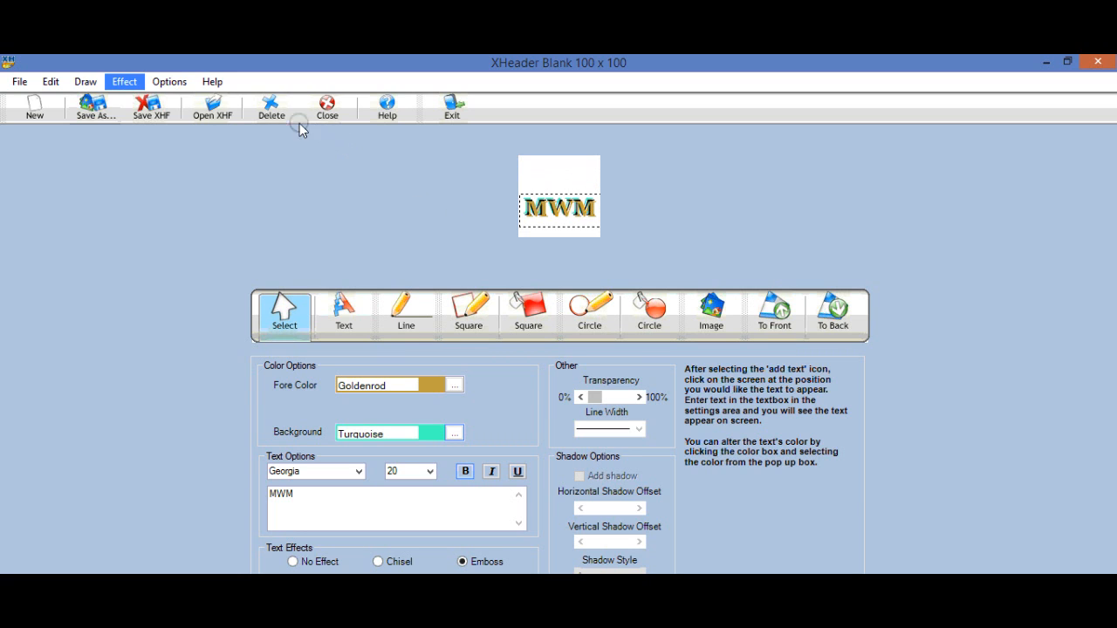
# Delete the MWM text and create a new blank header at the default size of 750 x 175
pyautogui.click(271, 109)
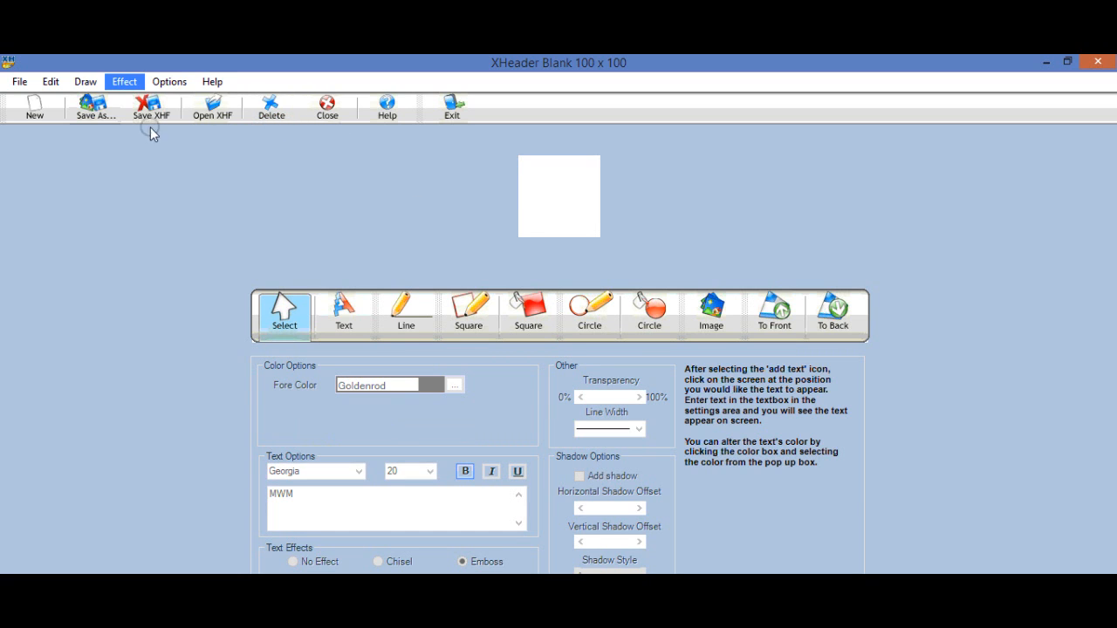
pyautogui.click(39, 113)
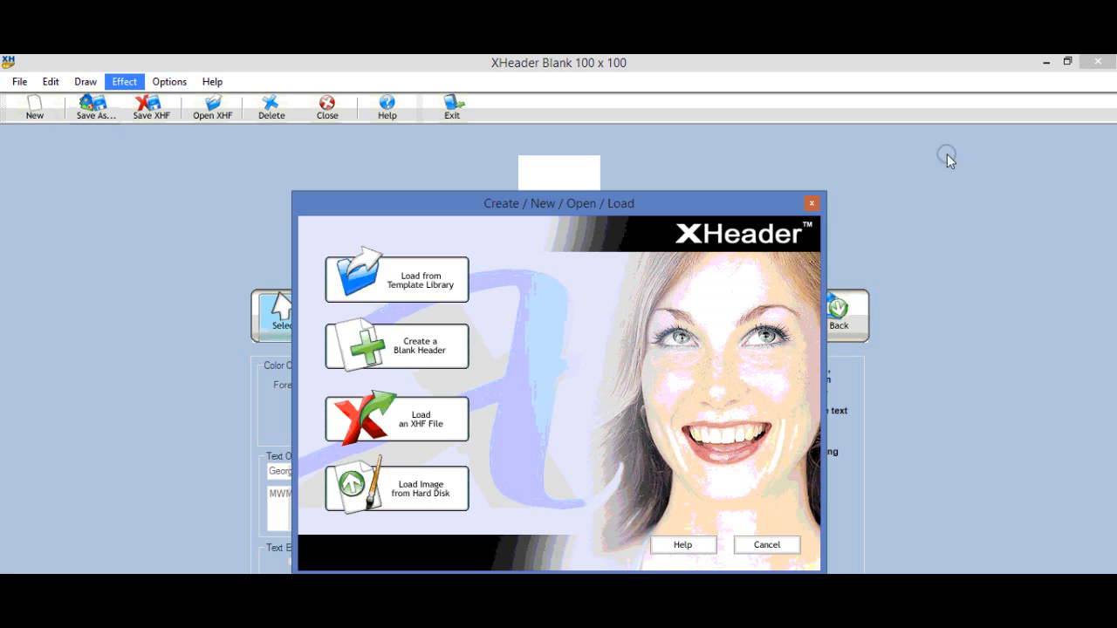
pyautogui.click(410, 352)
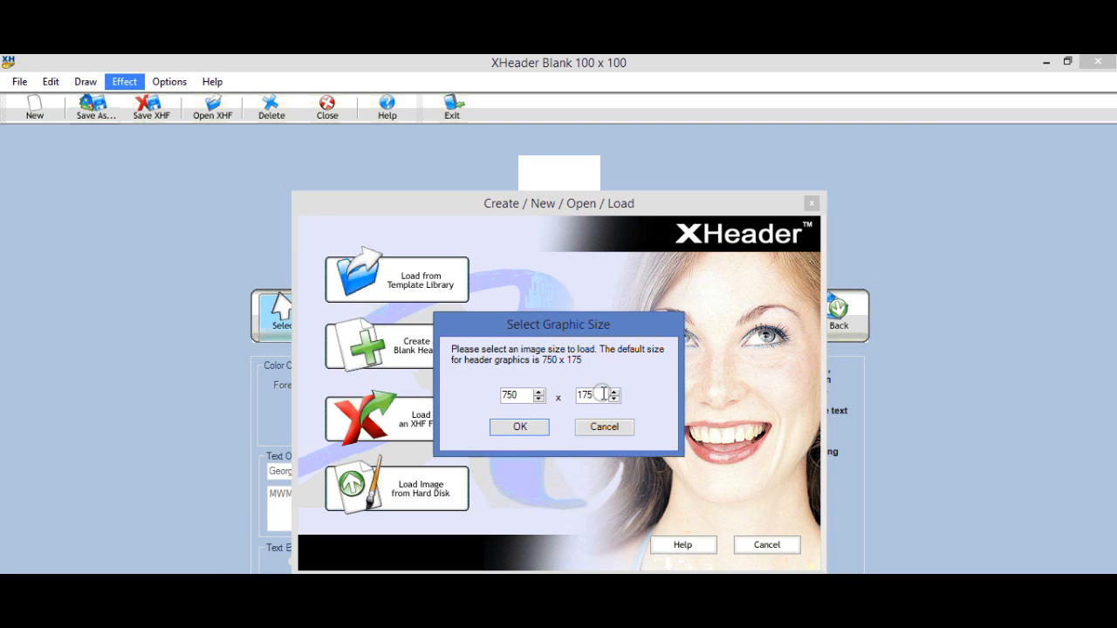
pyautogui.click(523, 427)
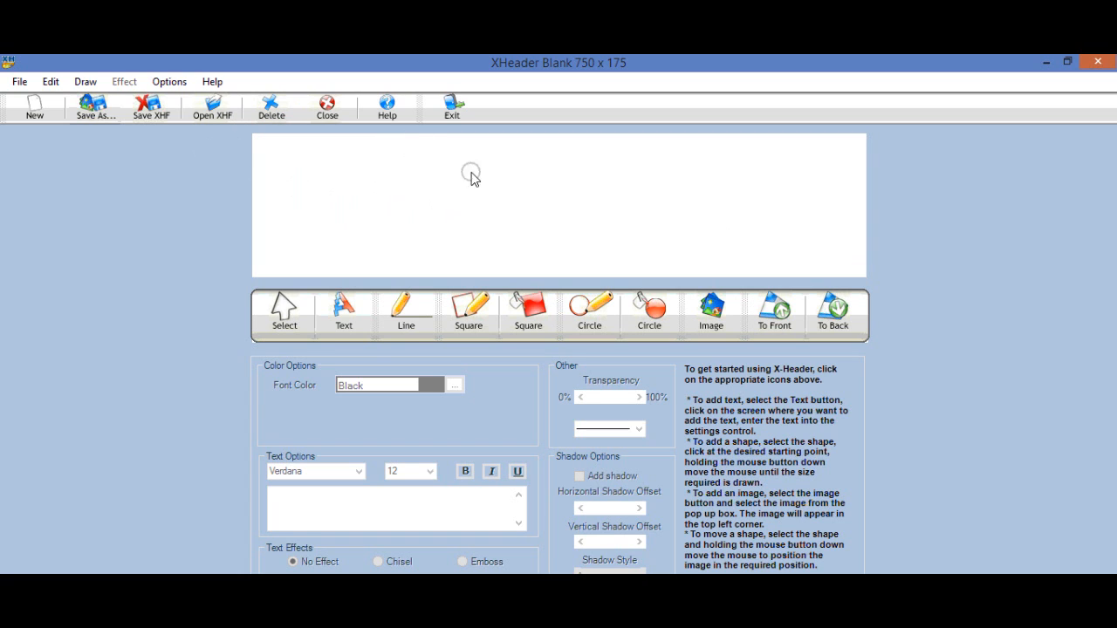
# Insert the 7_wed_night_live_logo image from the MyOnline Marketing Mastermind folder and shift it slightly down along the header's left edge
pyautogui.click(719, 335)
pyautogui.click(717, 330)
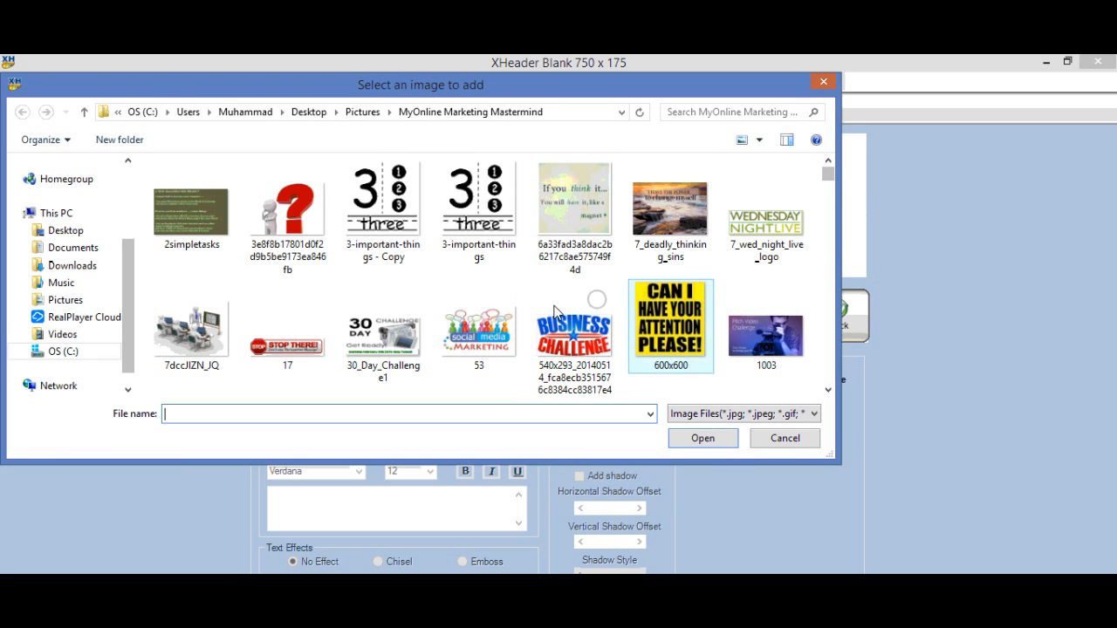
pyautogui.click(388, 114)
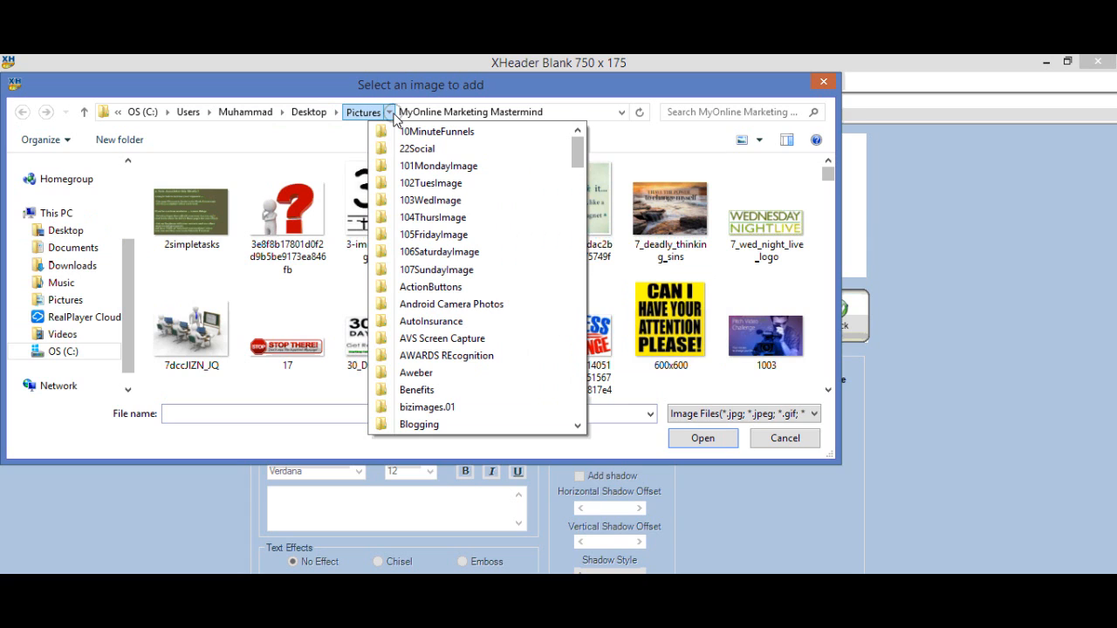
pyautogui.click(251, 156)
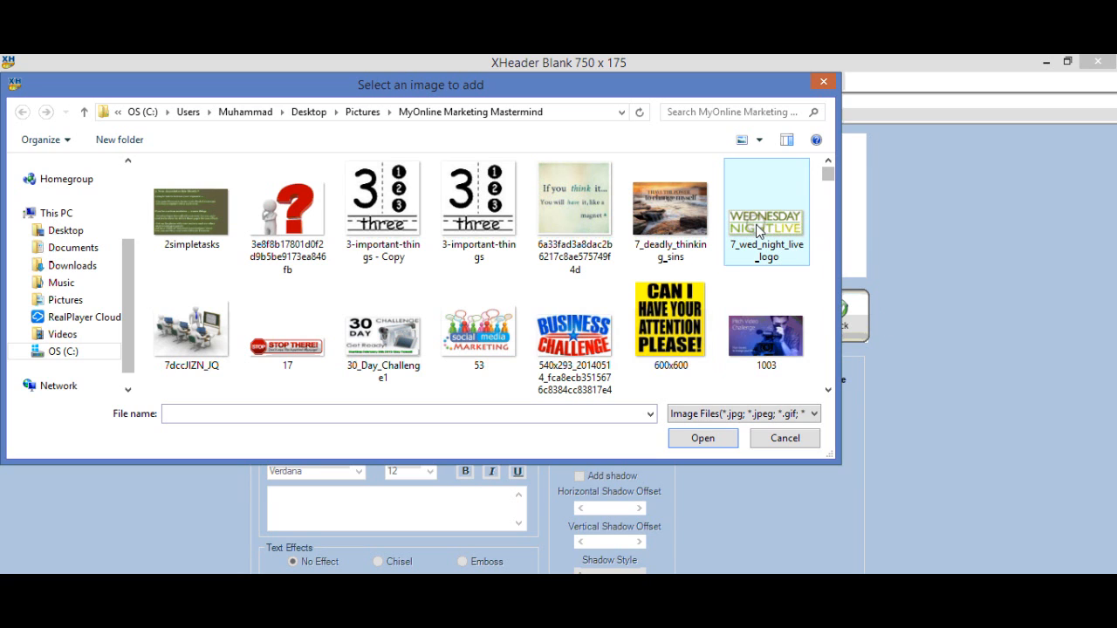
pyautogui.click(774, 237)
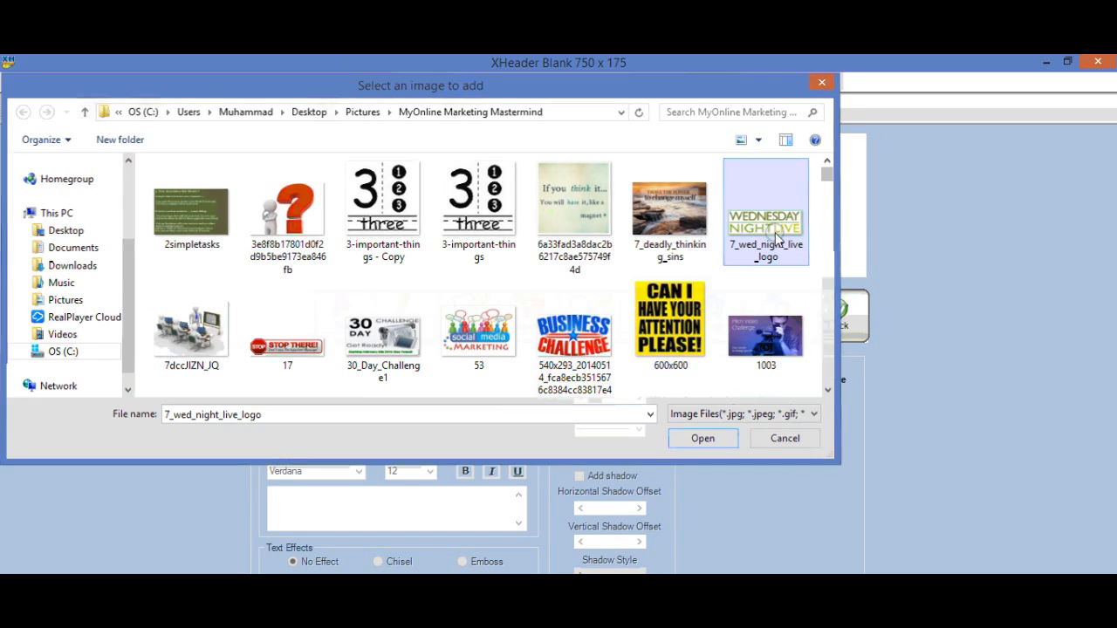
pyautogui.doubleClick(755, 244)
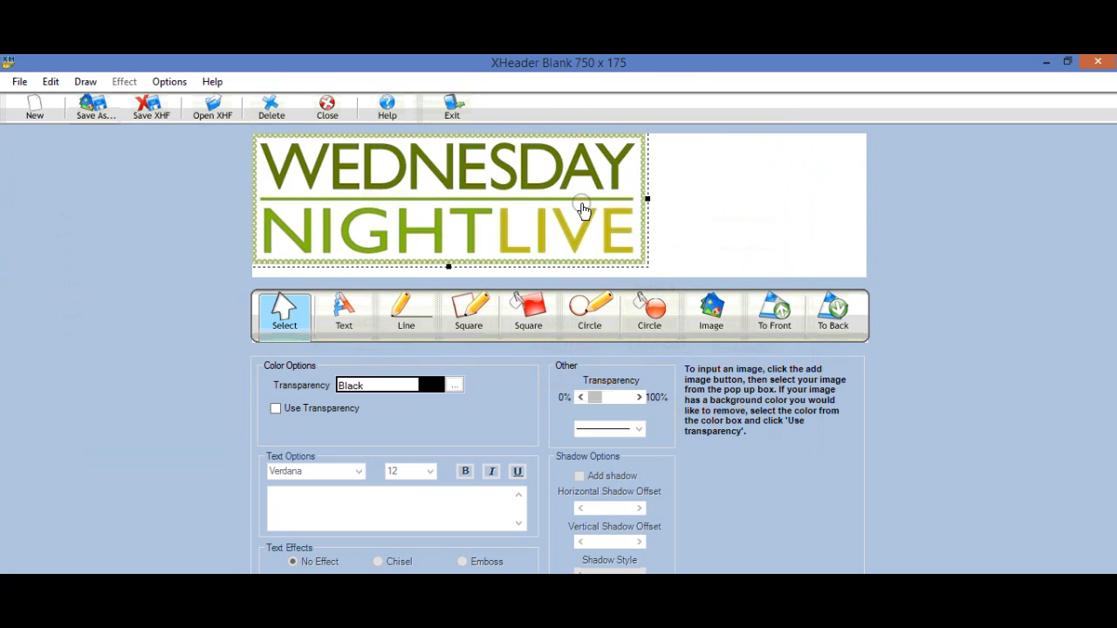
pyautogui.moveTo(584, 209)
pyautogui.mouseDown()
pyautogui.moveTo(656, 234)
pyautogui.moveTo(701, 227)
pyautogui.moveTo(634, 232)
pyautogui.moveTo(663, 222)
pyautogui.moveTo(573, 209)
pyautogui.moveTo(591, 197)
pyautogui.moveTo(584, 212)
pyautogui.moveTo(603, 219)
pyautogui.moveTo(563, 210)
pyautogui.moveTo(829, 219)
pyautogui.moveTo(810, 257)
pyautogui.moveTo(581, 219)
pyautogui.mouseUp()
pyautogui.click(794, 215)
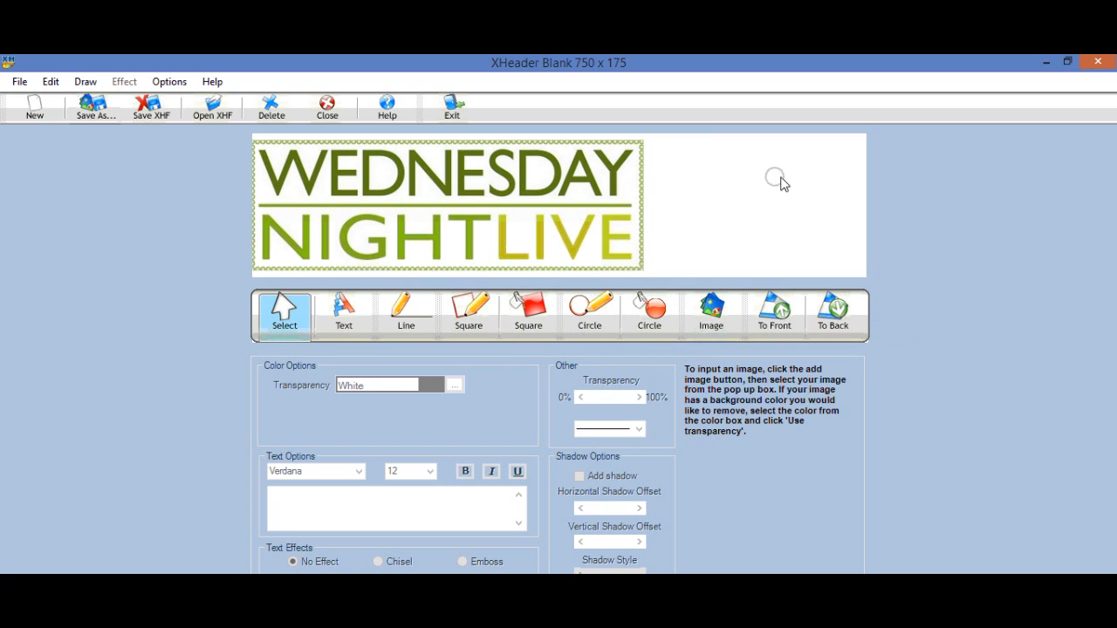
pyautogui.click(589, 314)
pyautogui.click(700, 199)
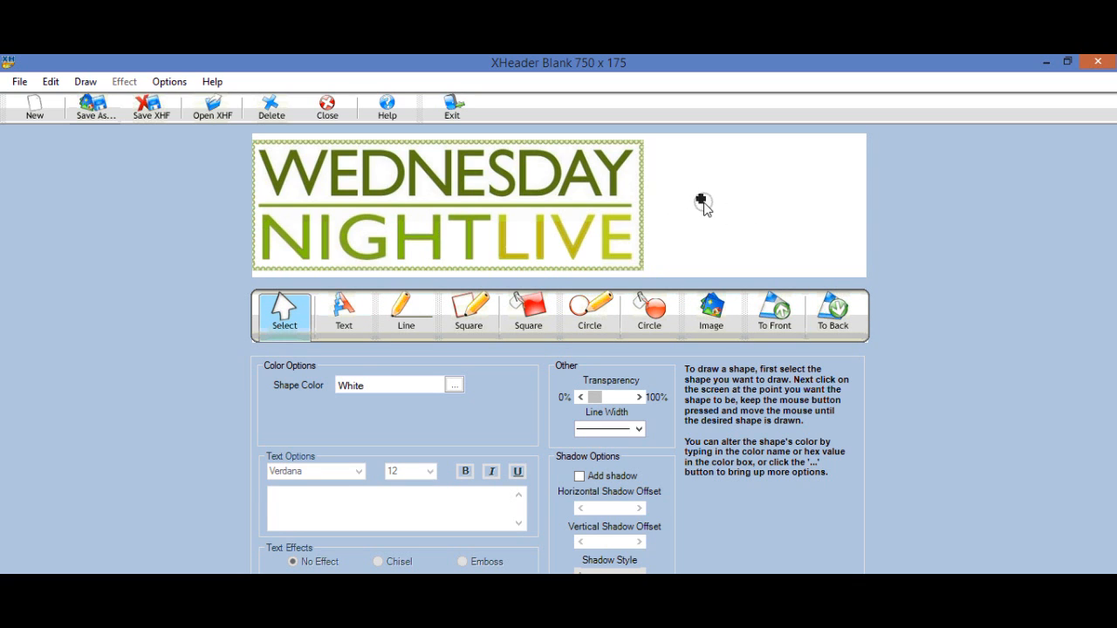
pyautogui.click(700, 202)
pyautogui.moveTo(700, 202); pyautogui.dragTo(756, 221)
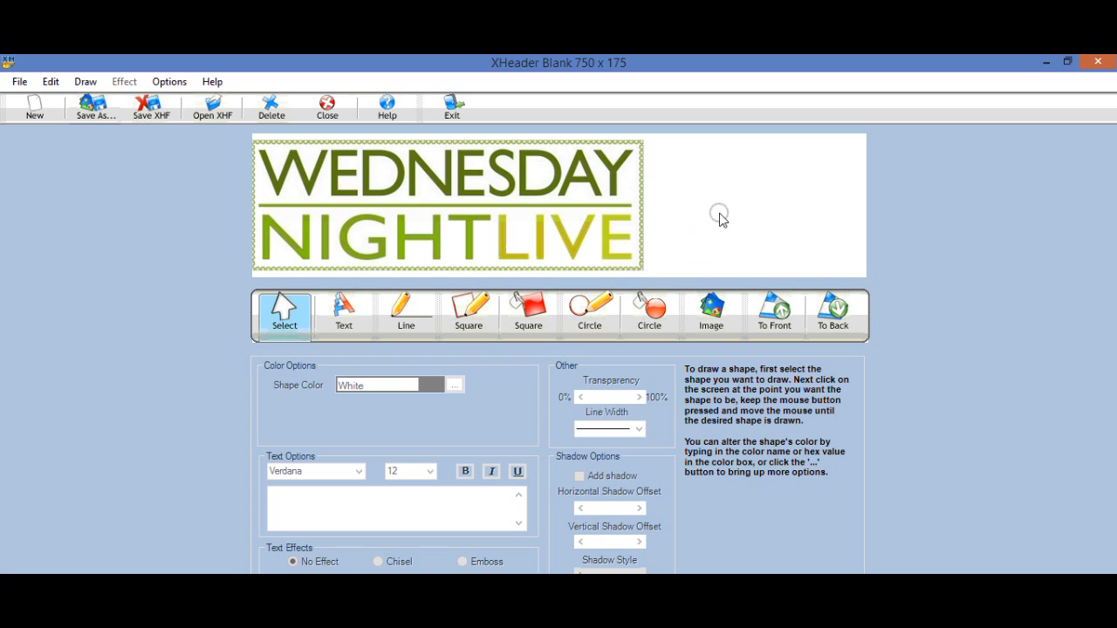
pyautogui.click(757, 217)
pyautogui.moveTo(731, 220); pyautogui.dragTo(732, 245)
pyautogui.click(286, 114)
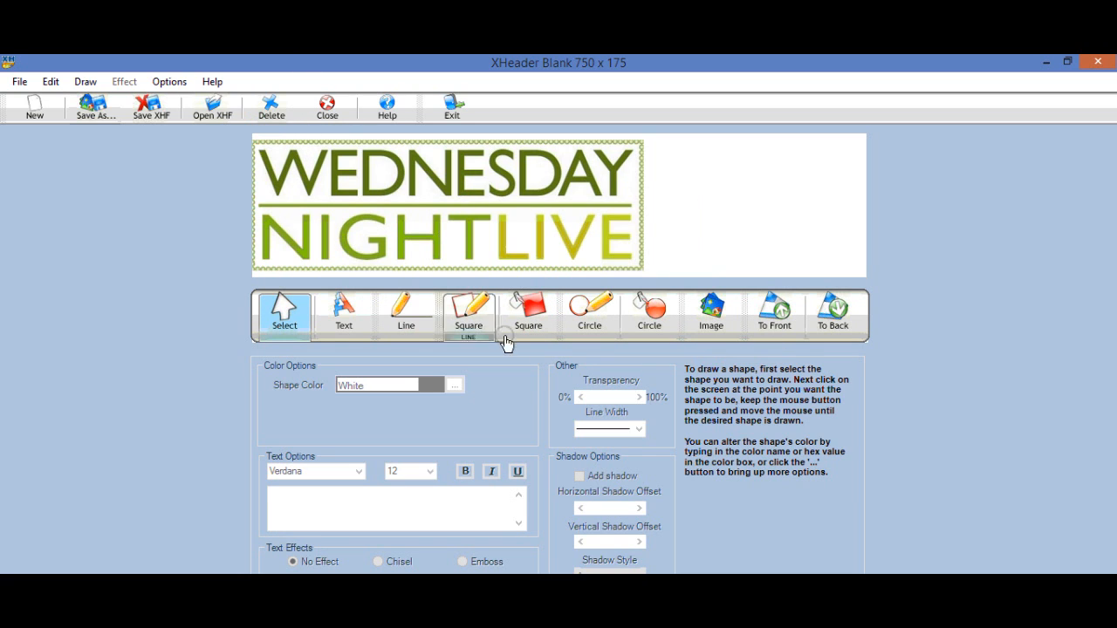
# Place an outline circle in the blank area beside the logo and set its shape color to Olive
pyautogui.click(600, 327)
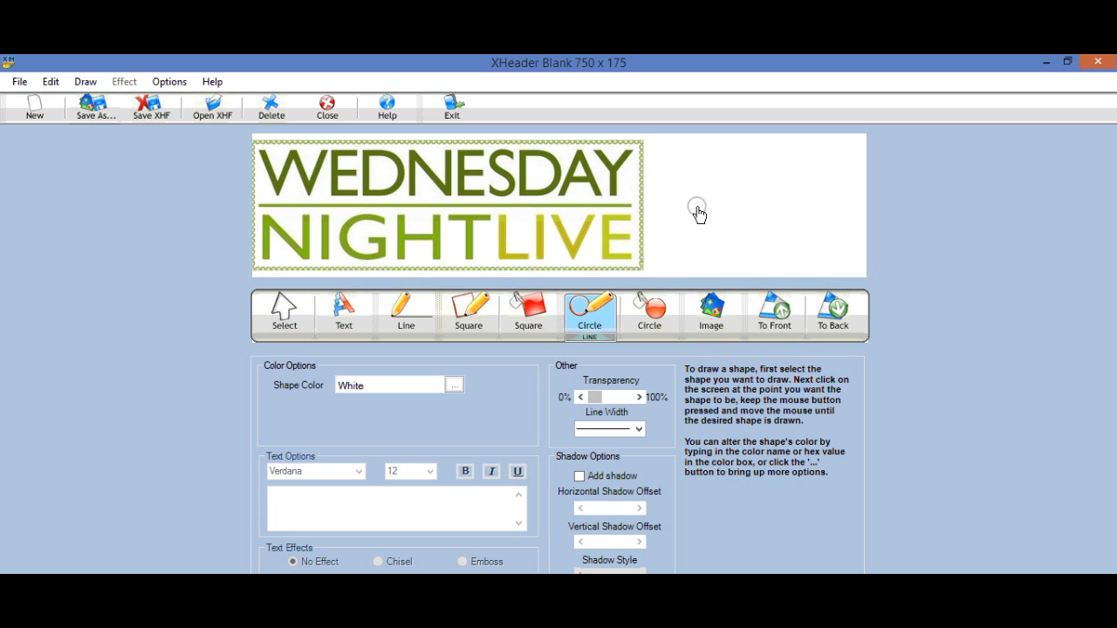
pyautogui.click(697, 206)
pyautogui.click(450, 386)
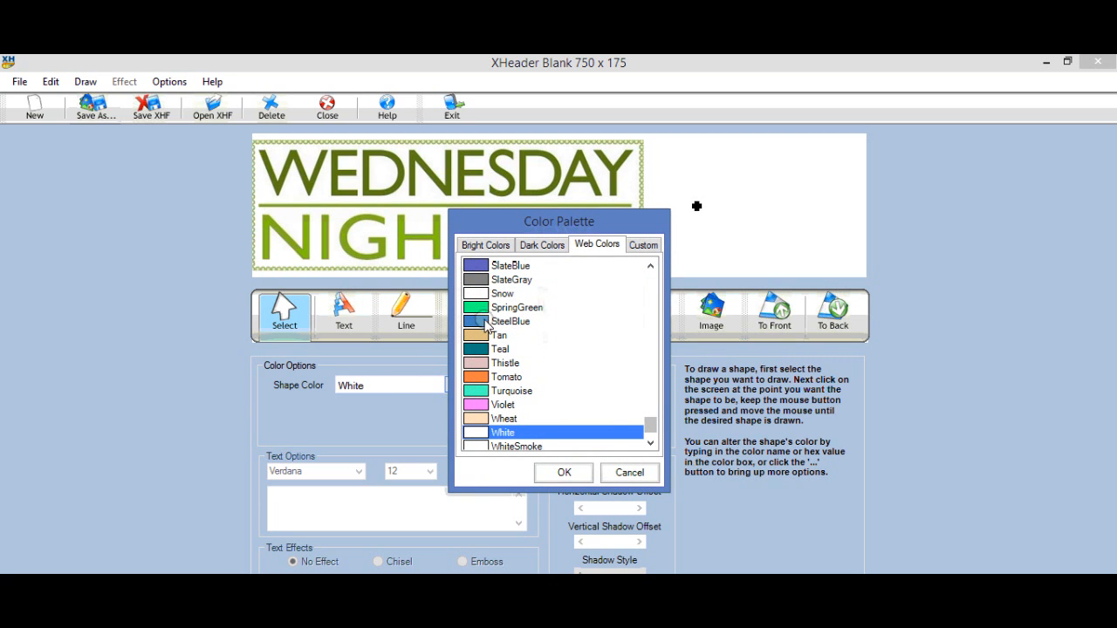
pyautogui.moveTo(651, 425); pyautogui.dragTo(648, 392)
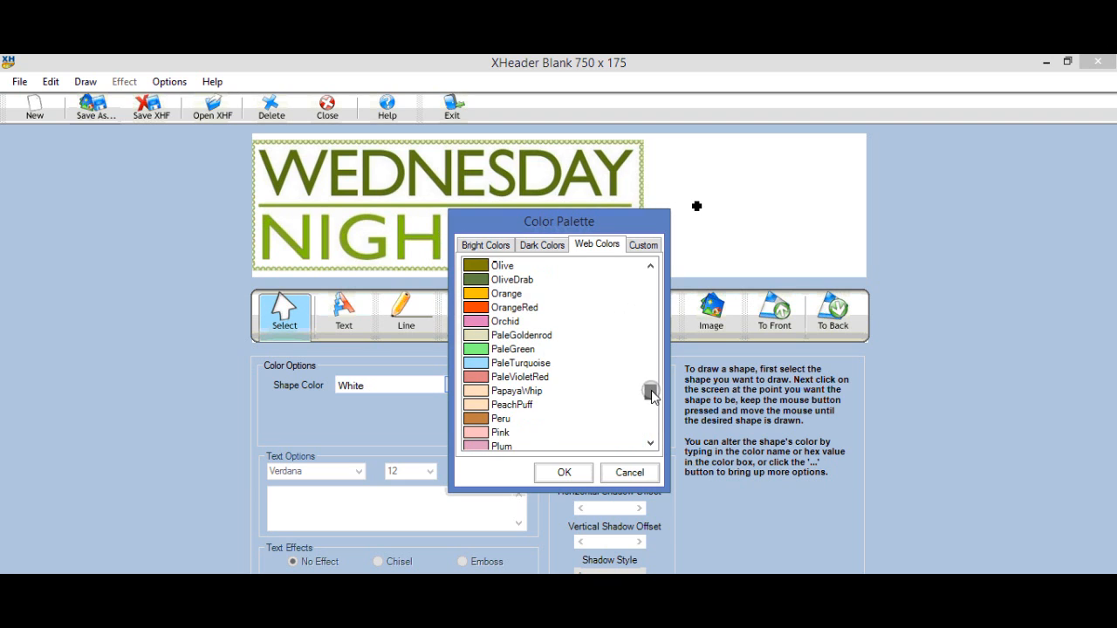
pyautogui.click(470, 273)
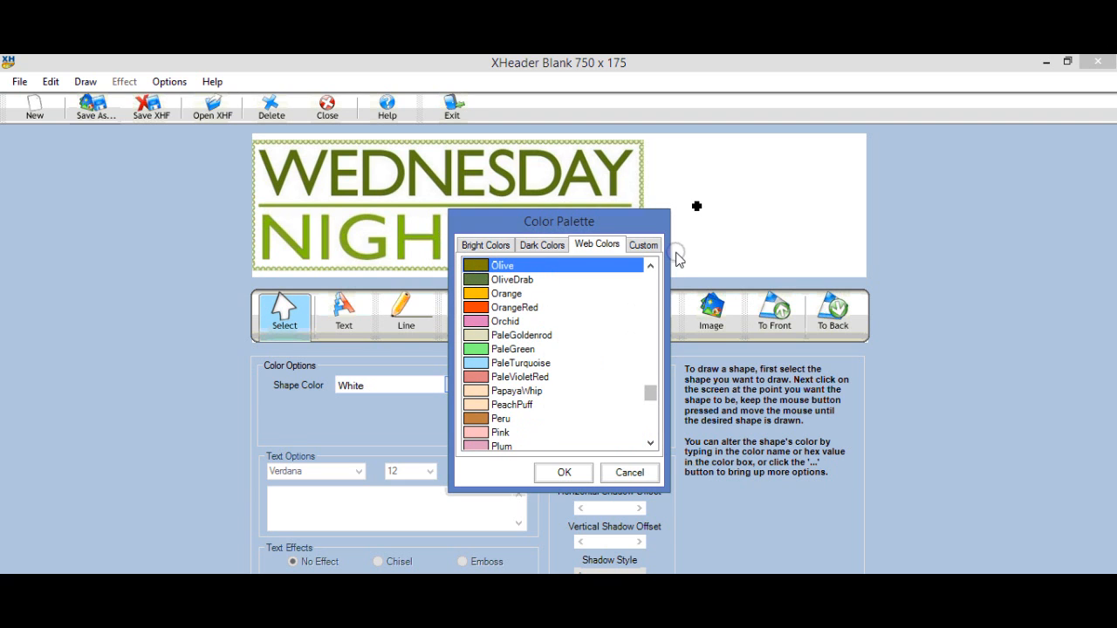
pyautogui.click(563, 472)
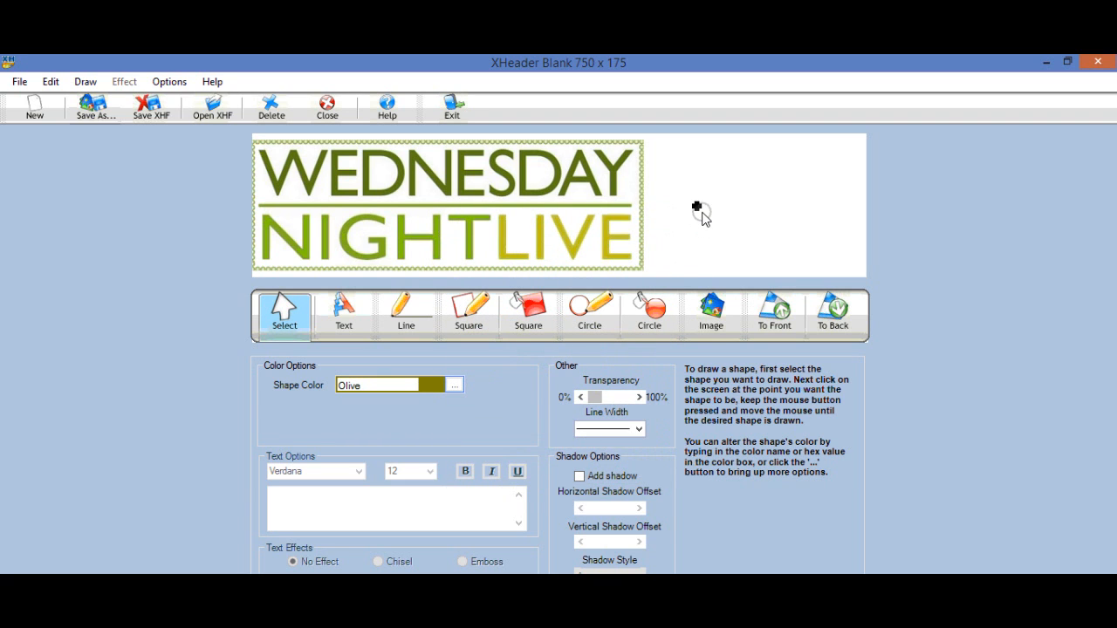
# Enlarge and stretch the olive circle into a wide ellipse in the blank area beside the logo
pyautogui.moveTo(699, 206); pyautogui.dragTo(738, 261)
pyautogui.moveTo(736, 203); pyautogui.dragTo(736, 191)
pyautogui.moveTo(786, 228); pyautogui.dragTo(794, 227)
pyautogui.moveTo(695, 225); pyautogui.dragTo(679, 225)
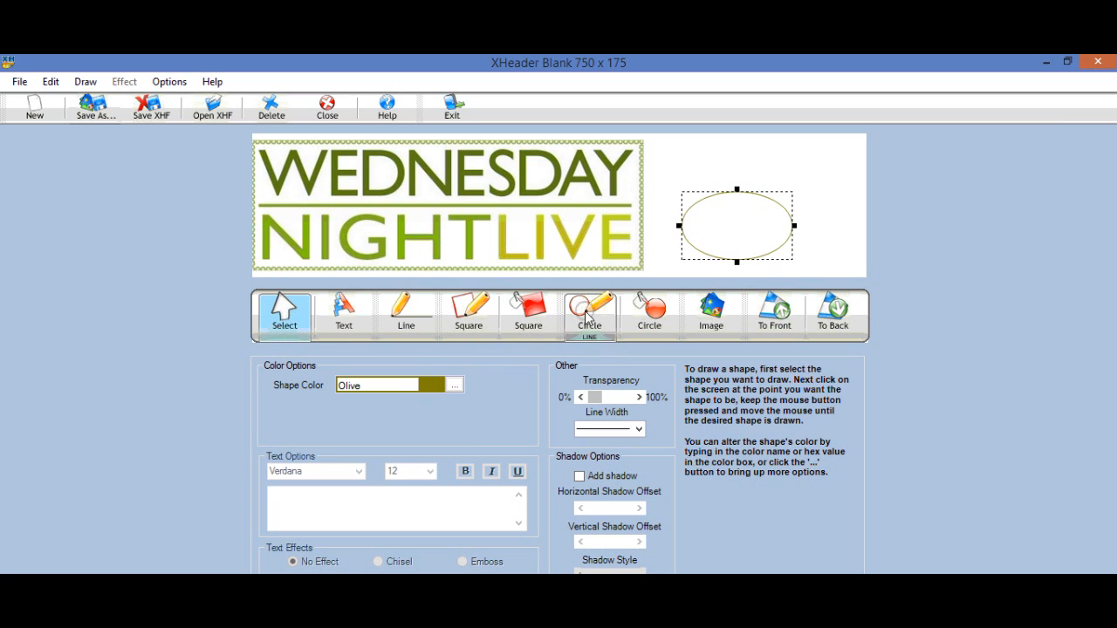
# Add a text object inside the ellipse with the font color OrangeRed
pyautogui.click(344, 309)
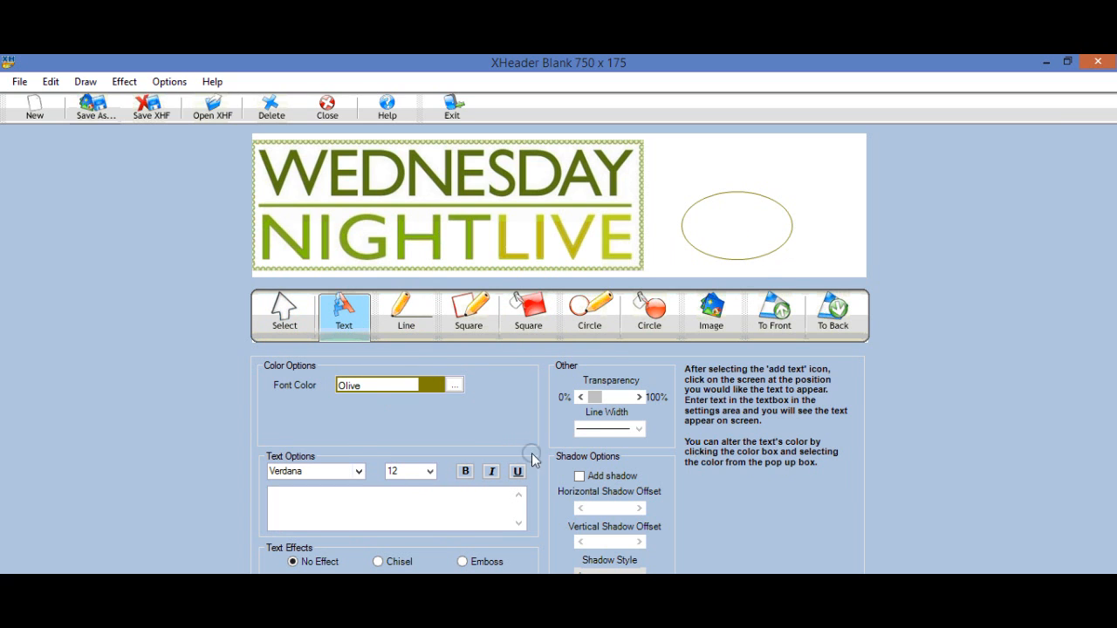
pyautogui.click(456, 387)
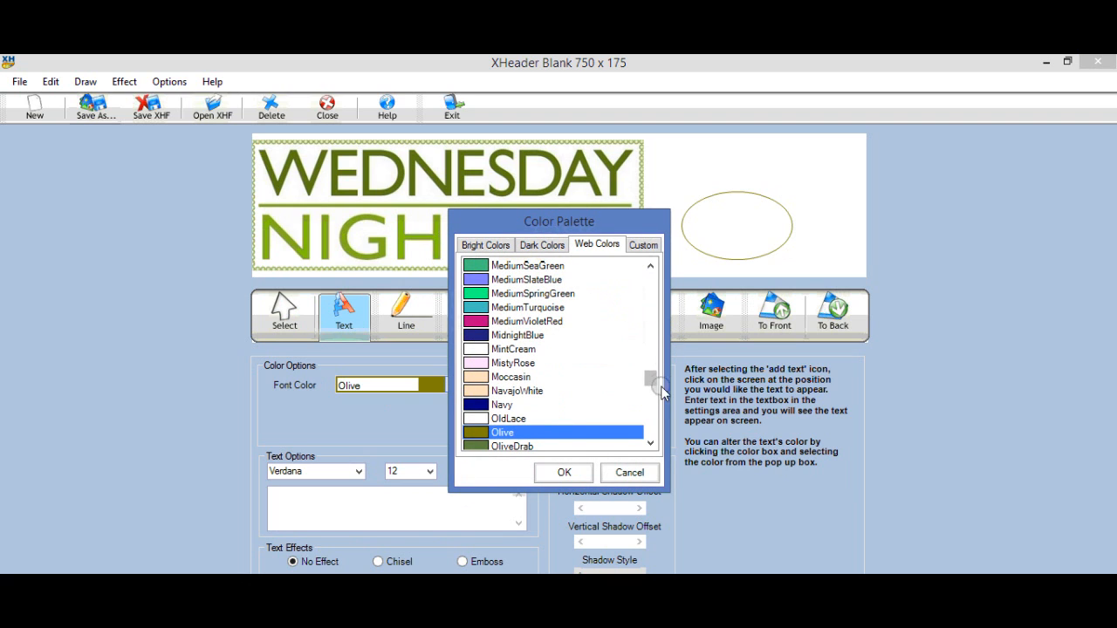
pyautogui.moveTo(655, 399)
pyautogui.mouseDown()
pyautogui.moveTo(661, 415)
pyautogui.moveTo(655, 383)
pyautogui.mouseUp()
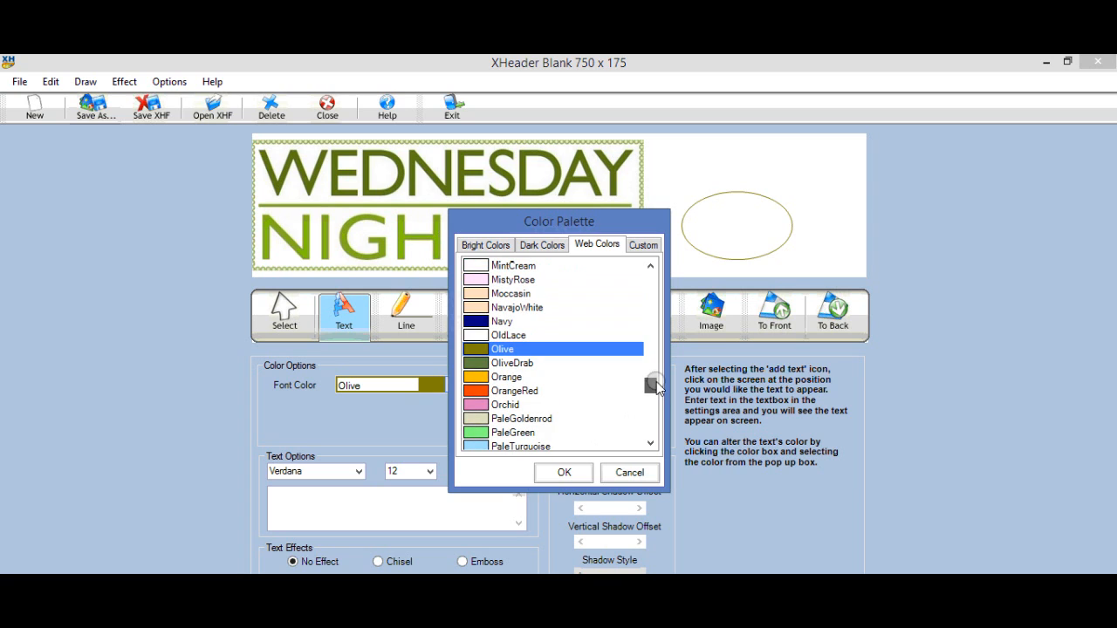
pyautogui.click(477, 390)
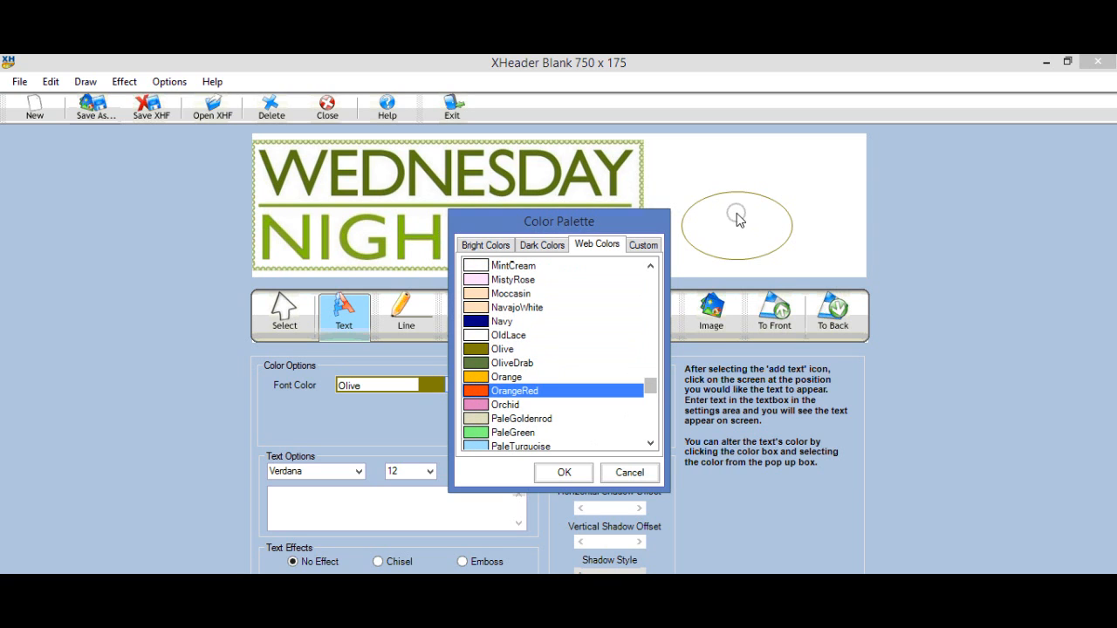
pyautogui.click(564, 472)
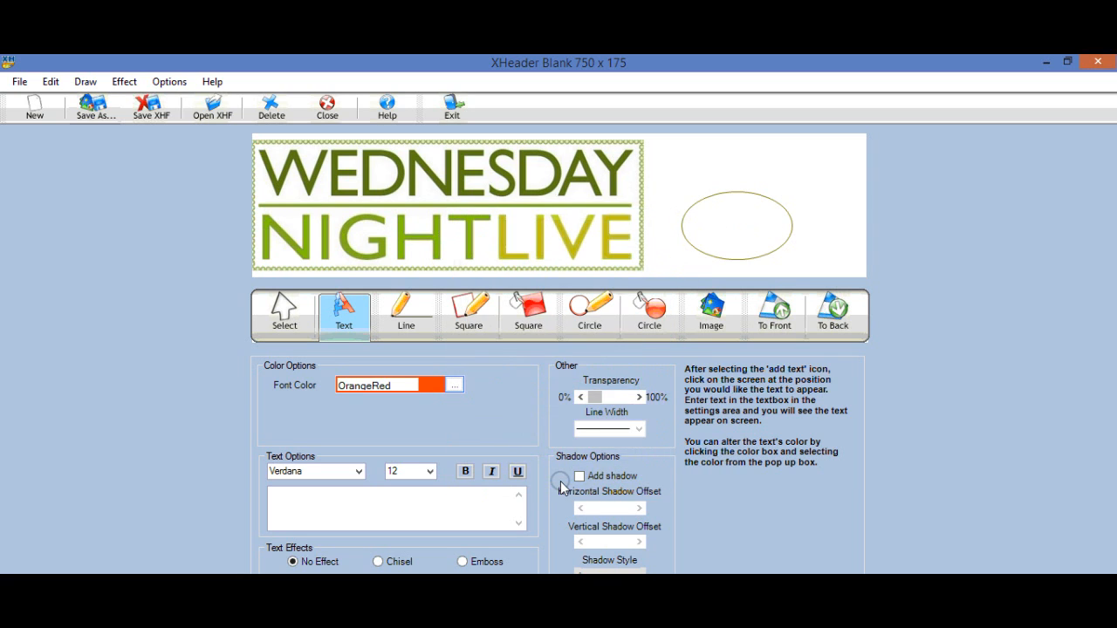
pyautogui.click(696, 231)
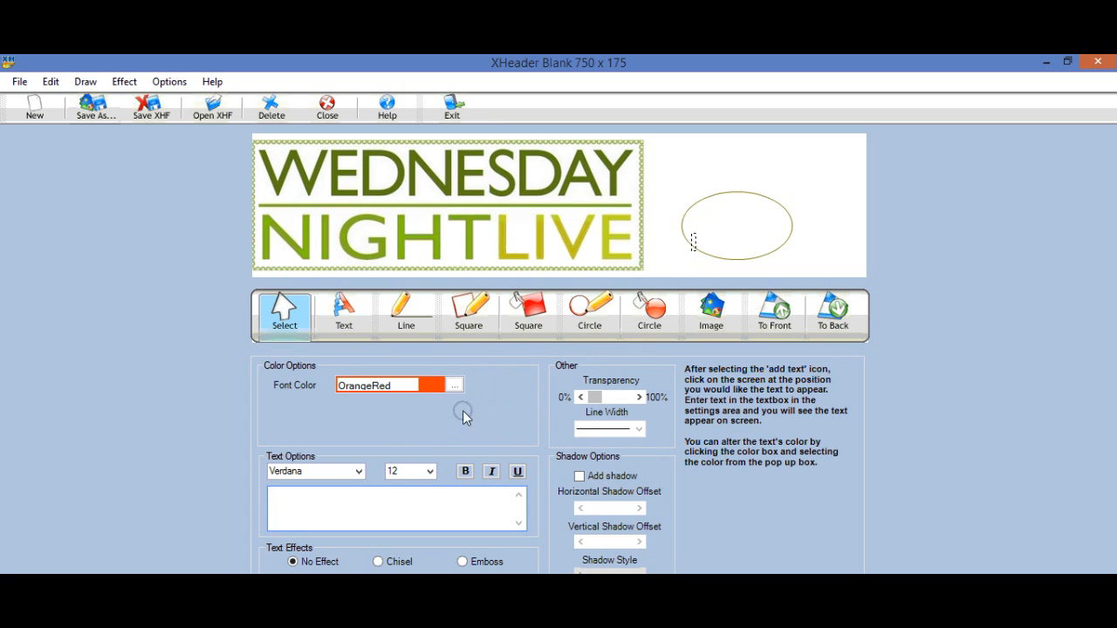
# Set the new text's font to Tahoma and enter "8pmEastern"
pyautogui.click(357, 472)
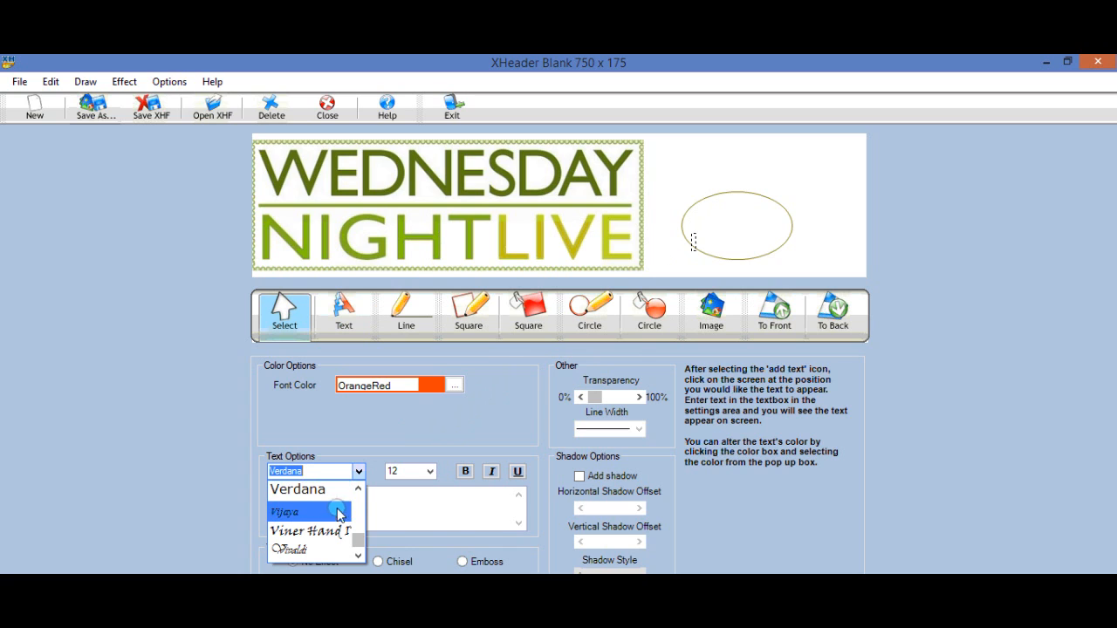
pyautogui.moveTo(357, 542); pyautogui.dragTo(356, 539)
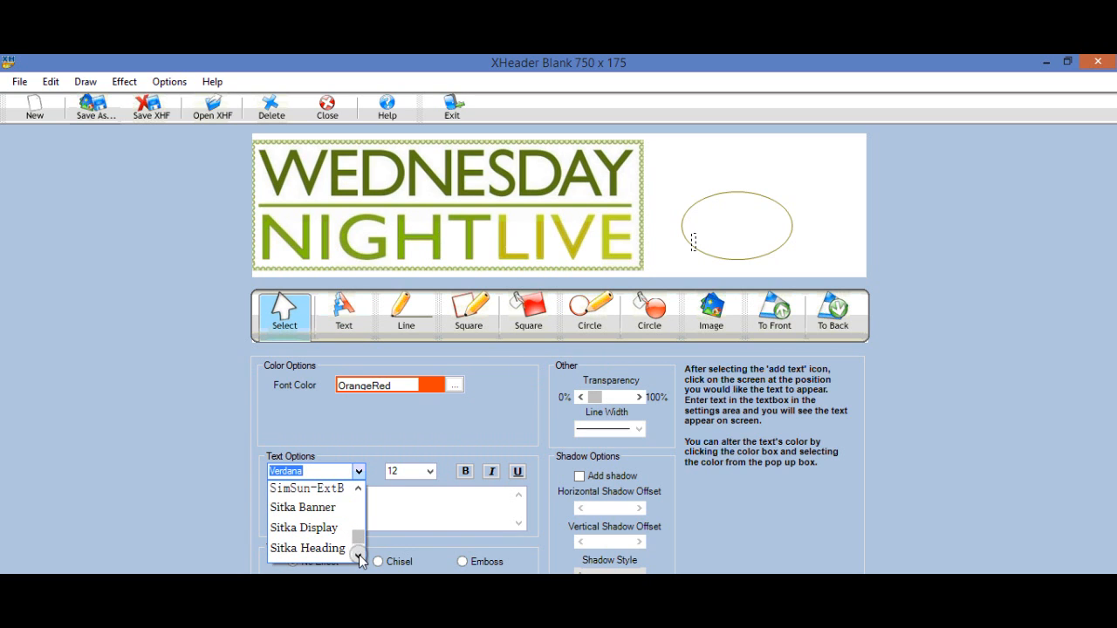
pyautogui.click(359, 555)
pyautogui.moveTo(359, 555); pyautogui.dragTo(359, 555)
pyautogui.click(358, 489)
pyautogui.click(312, 527)
pyautogui.click(354, 515)
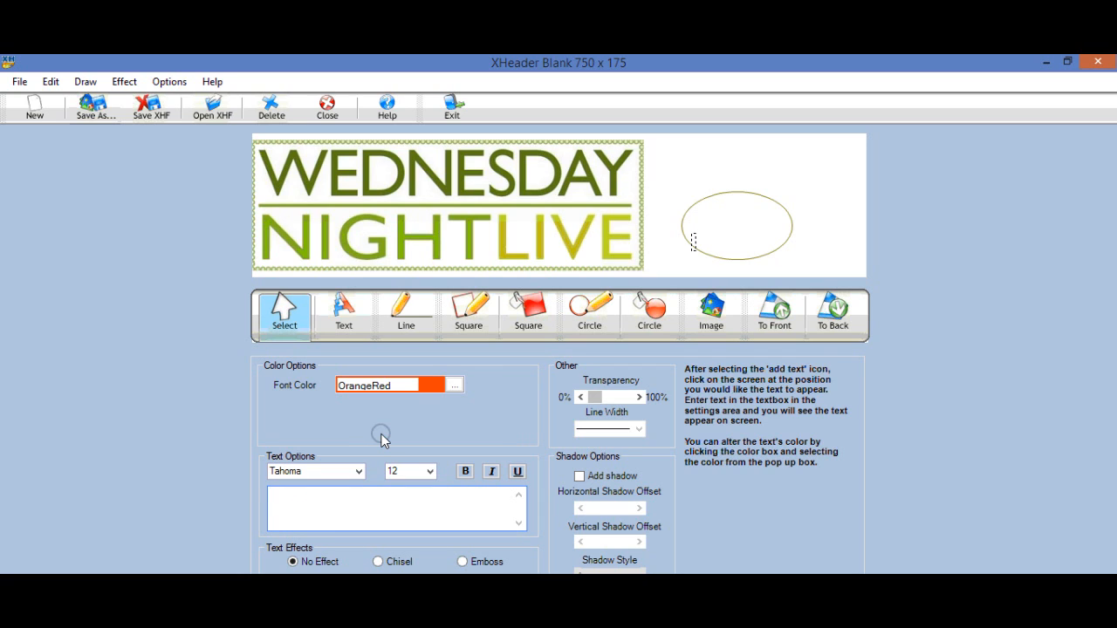
pyautogui.write('8pmEastern')
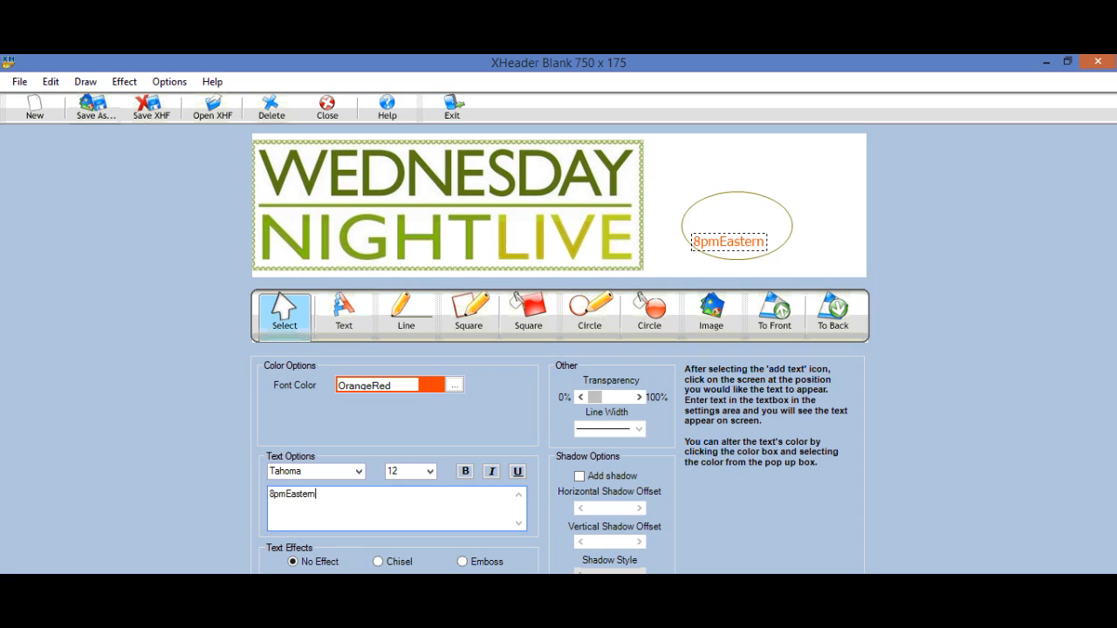
# Make the 8pmEastern text bold and center it inside the ellipse
pyautogui.moveTo(726, 248); pyautogui.dragTo(730, 228)
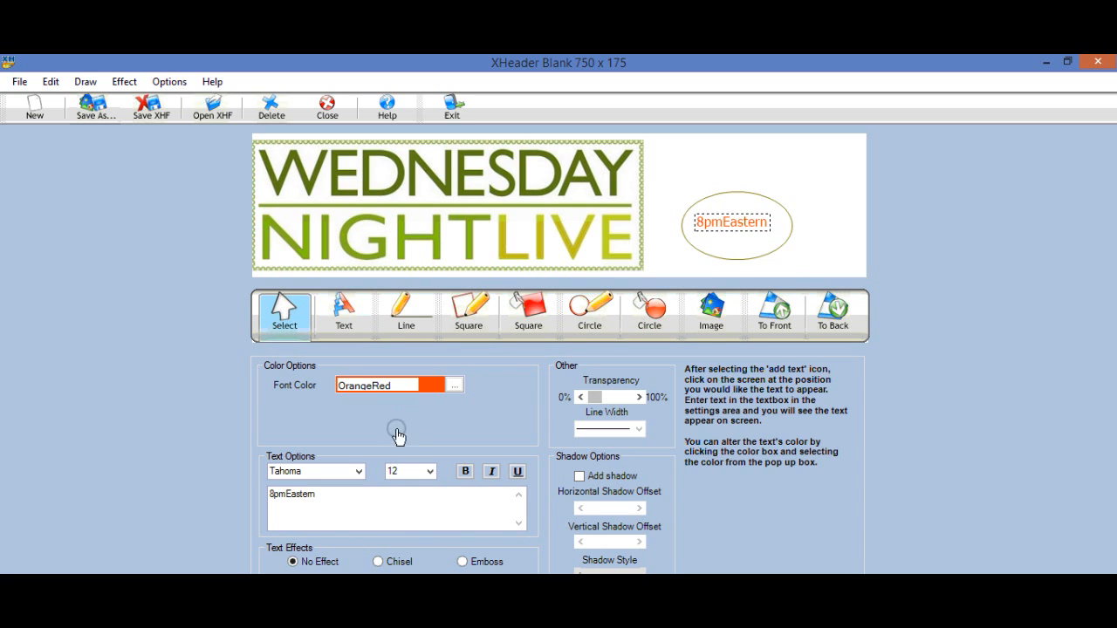
pyautogui.click(464, 474)
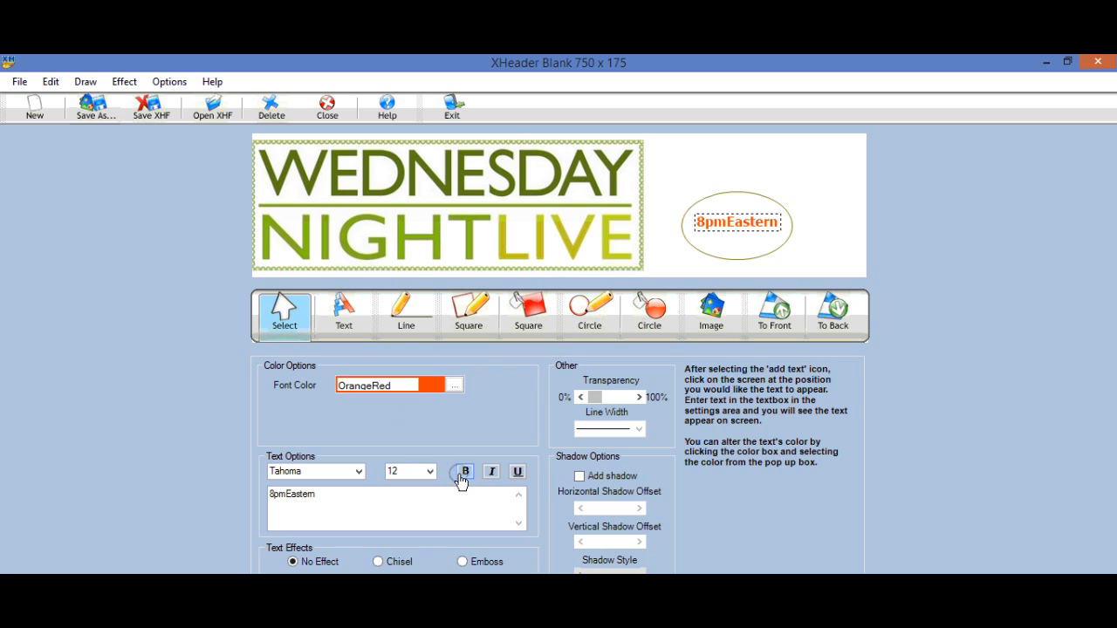
pyautogui.click(768, 263)
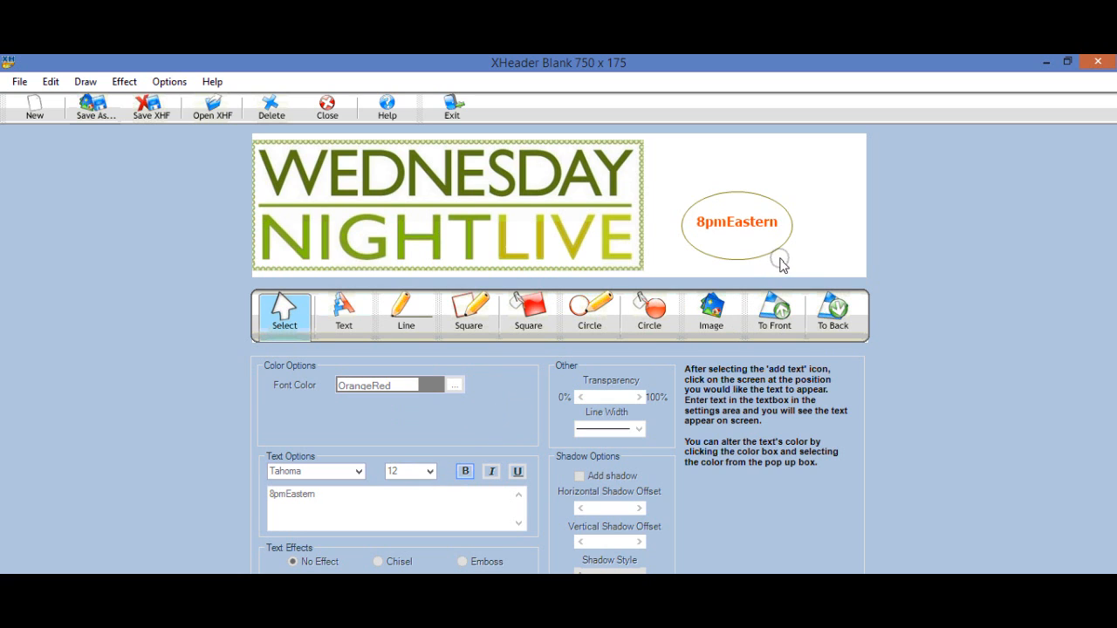
pyautogui.click(722, 226)
pyautogui.moveTo(725, 229); pyautogui.dragTo(724, 237)
pyautogui.click(827, 228)
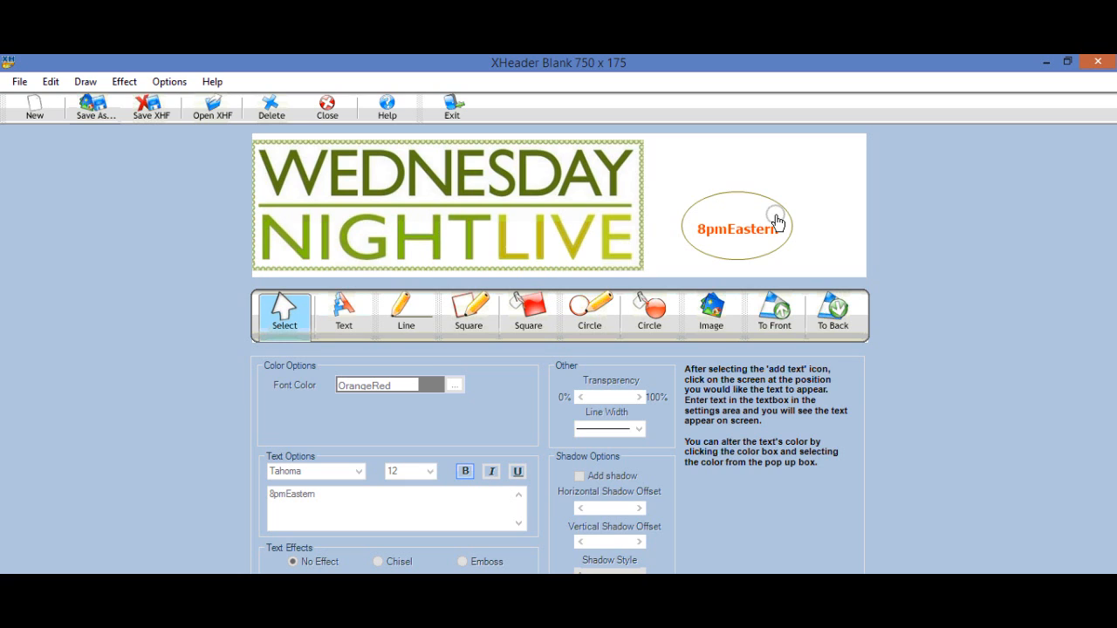
# Start a new graphic from an image on the hard disk without saving the previous one
pyautogui.click(11, 115)
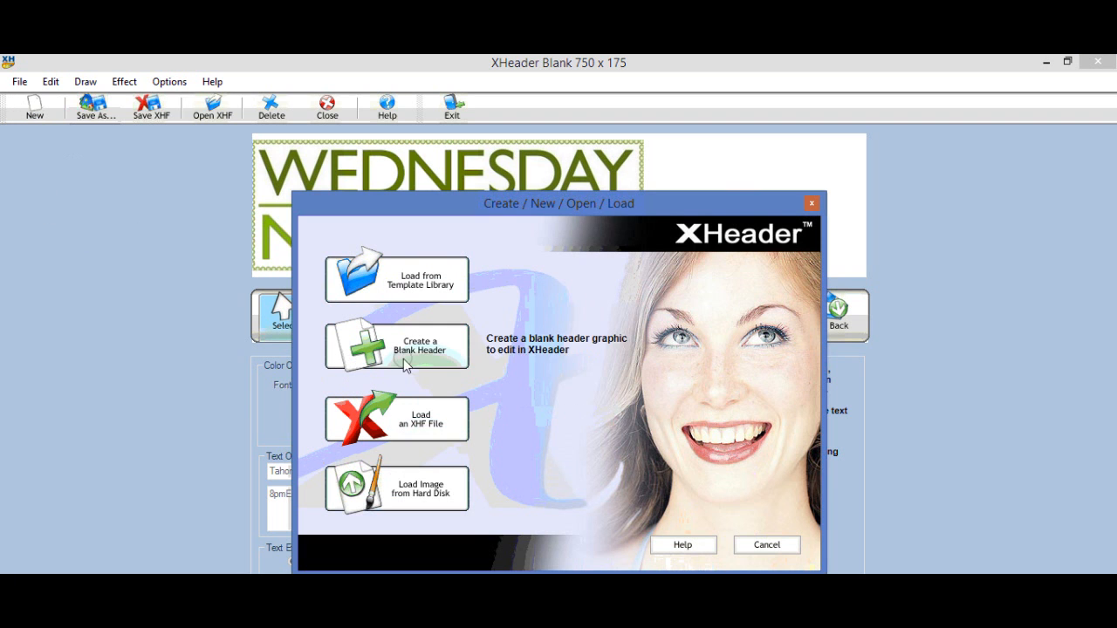
pyautogui.click(406, 497)
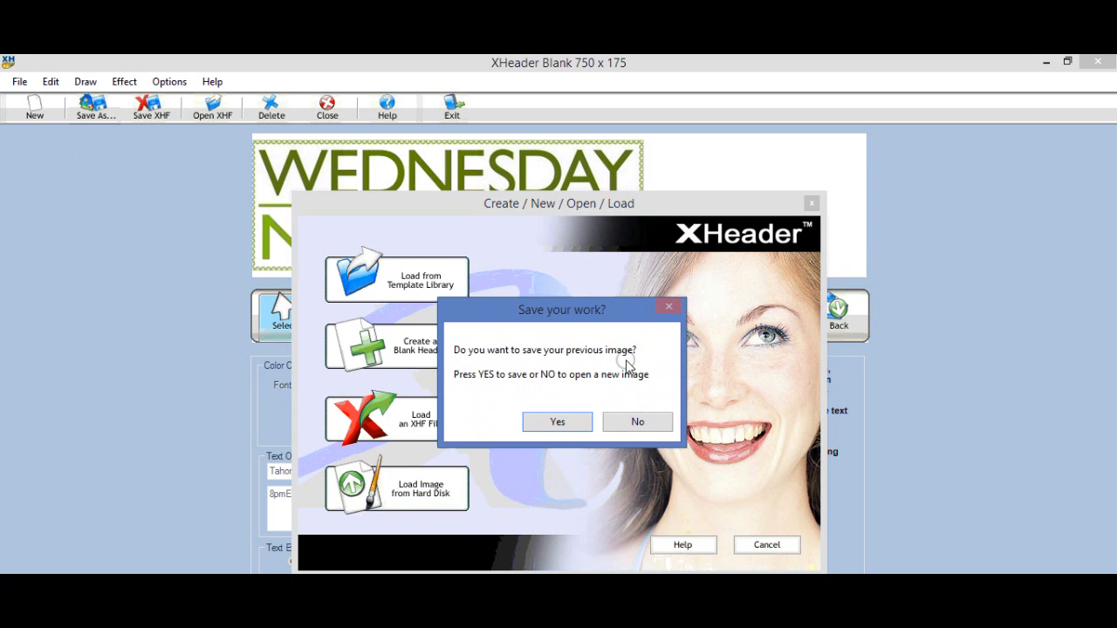
pyautogui.click(638, 423)
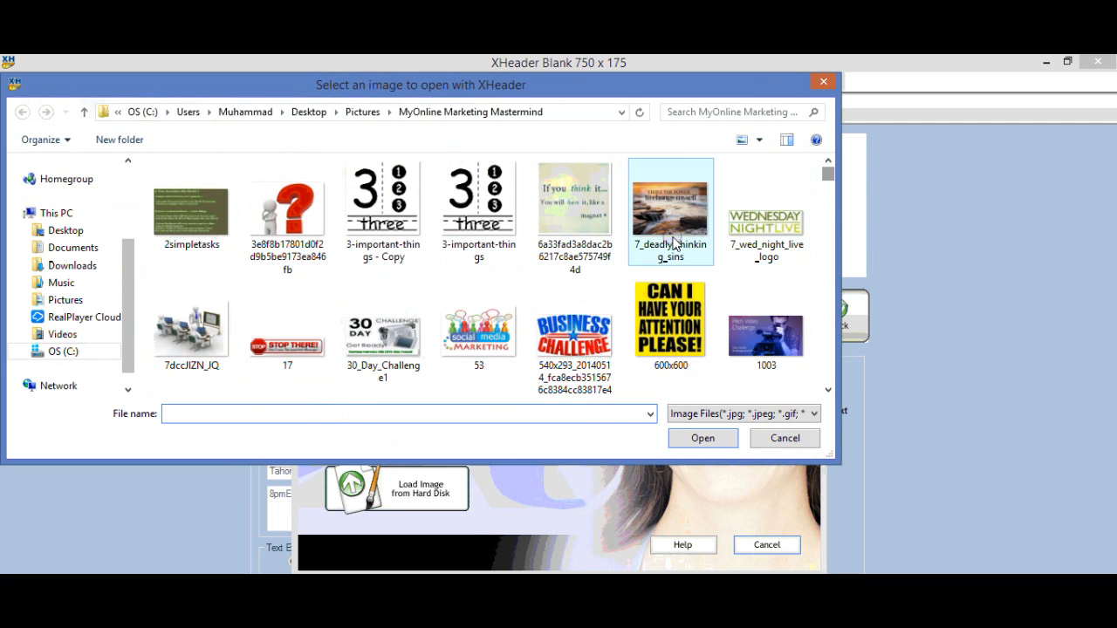
pyautogui.moveTo(831, 179); pyautogui.dragTo(827, 220)
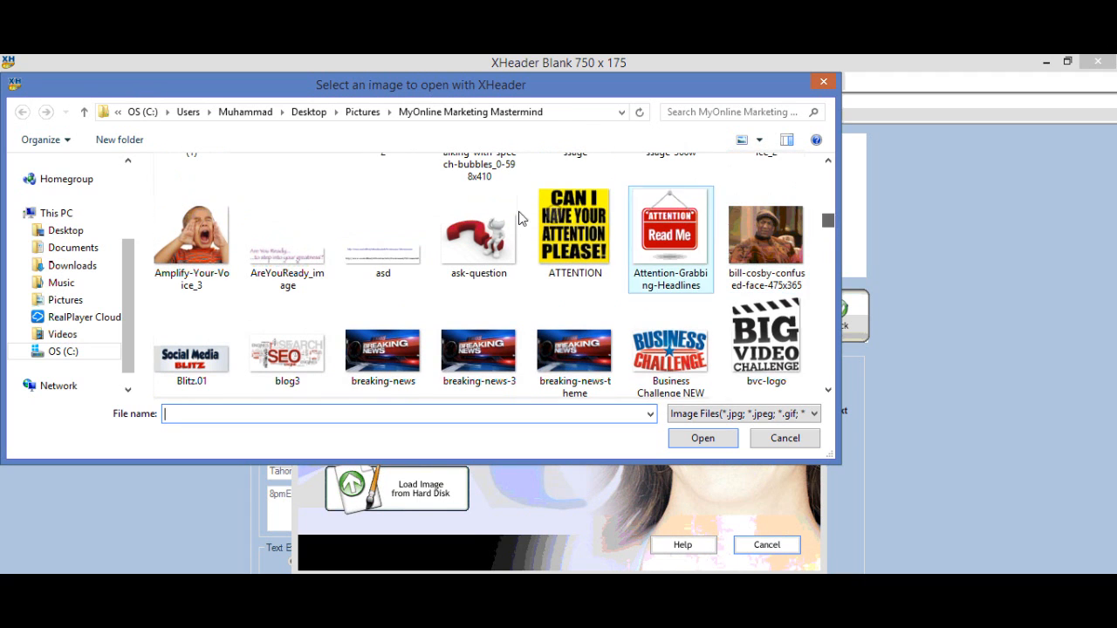
pyautogui.click(68, 215)
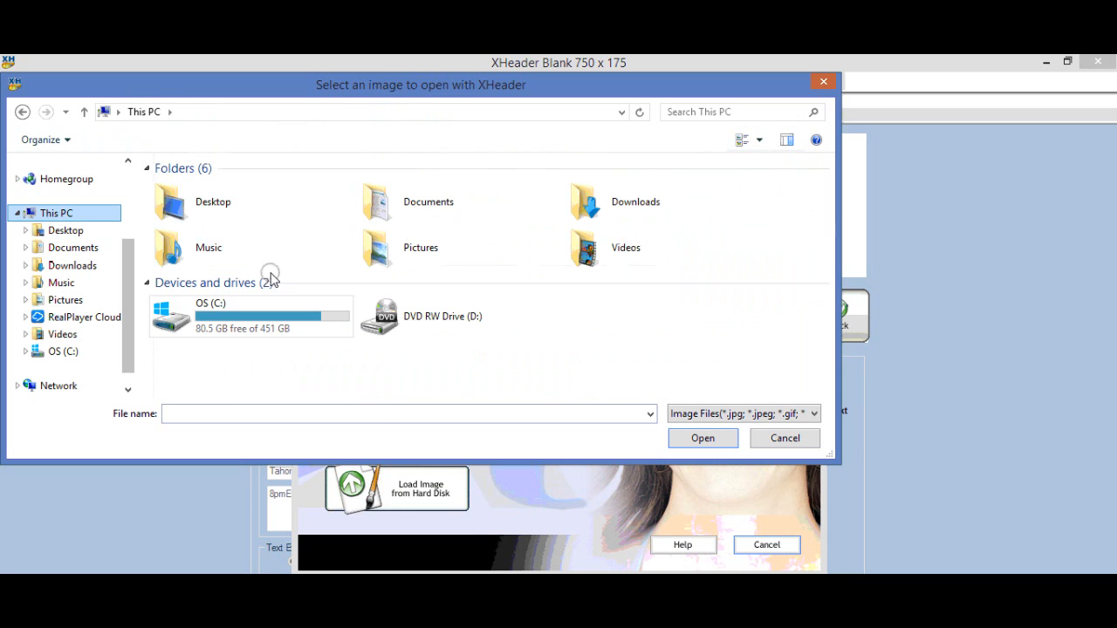
pyautogui.doubleClick(444, 264)
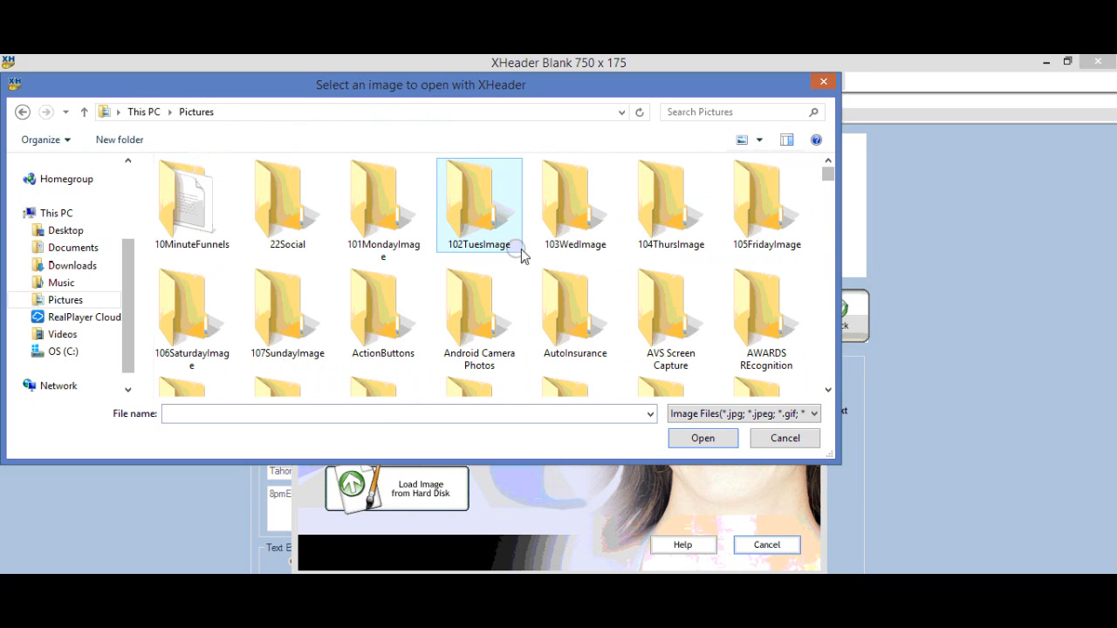
pyautogui.moveTo(833, 190); pyautogui.dragTo(829, 231)
pyautogui.doubleClick(490, 231)
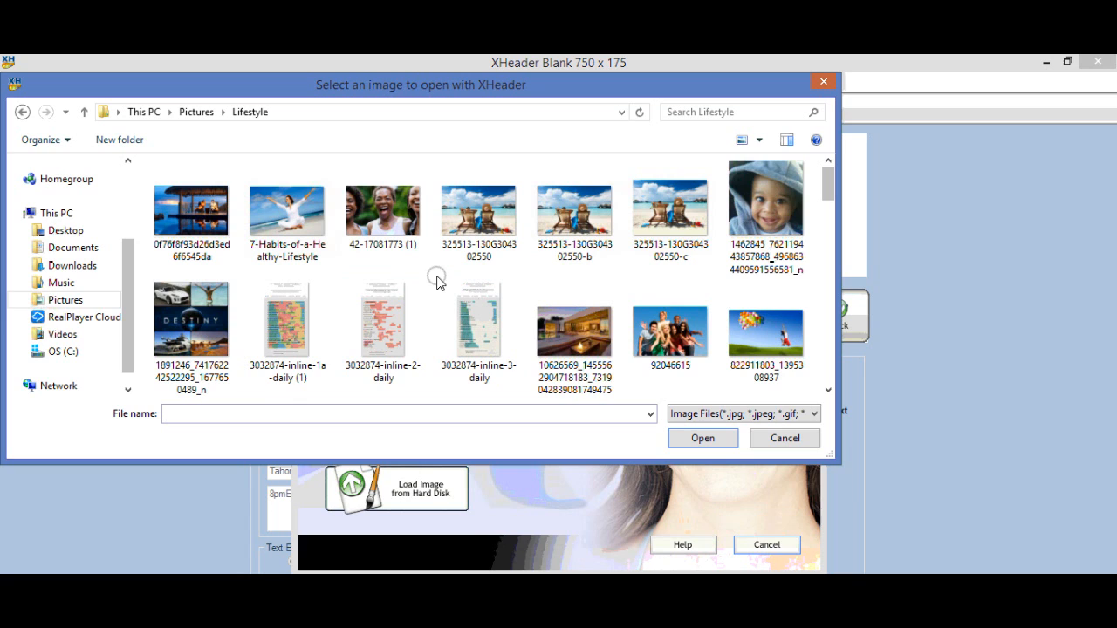
pyautogui.click(375, 230)
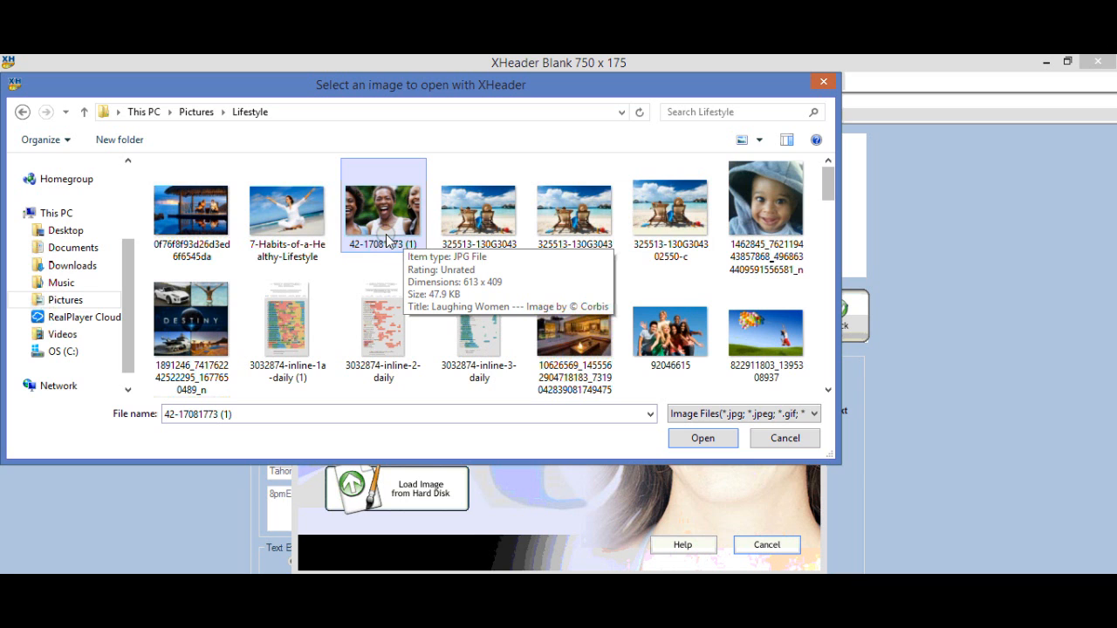
pyautogui.doubleClick(388, 240)
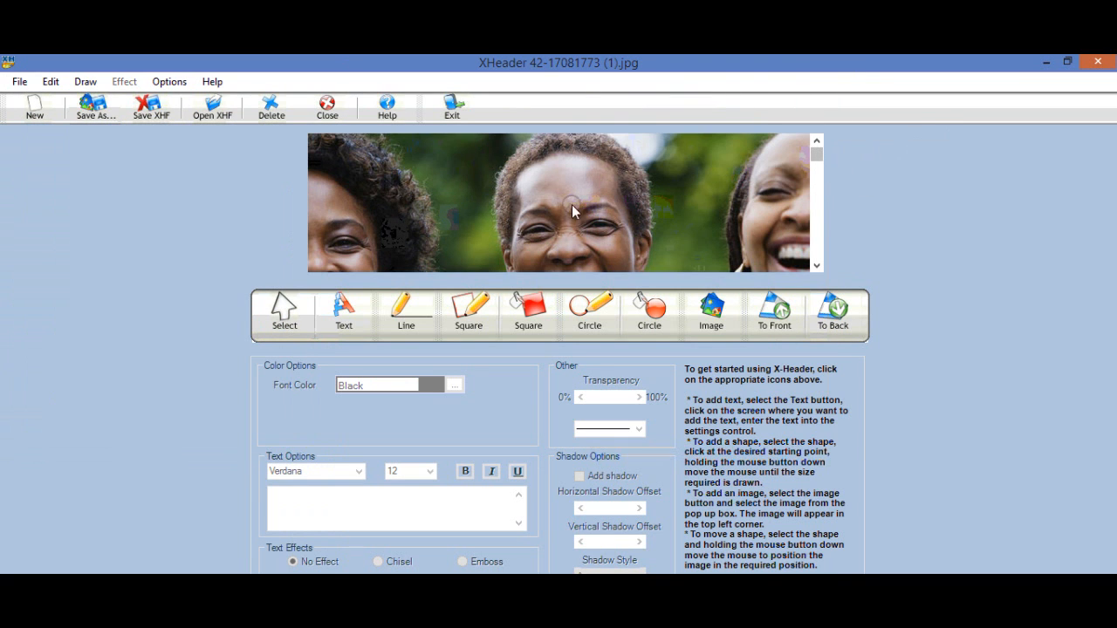
pyautogui.click(591, 188)
pyautogui.moveTo(817, 157); pyautogui.dragTo(817, 262)
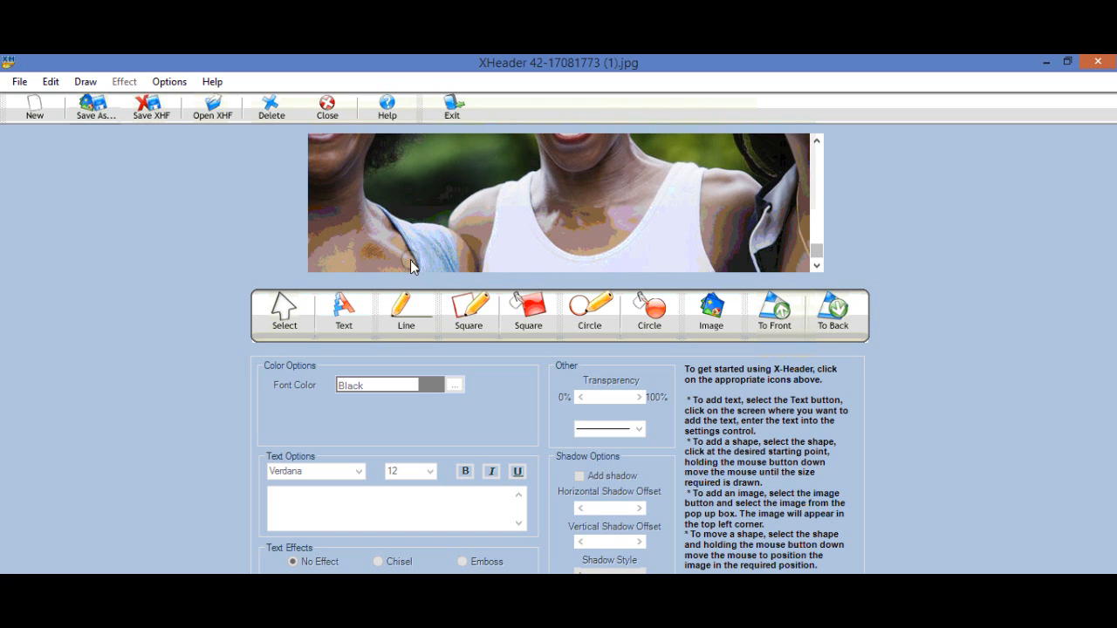
pyautogui.moveTo(808, 251); pyautogui.dragTo(816, 154)
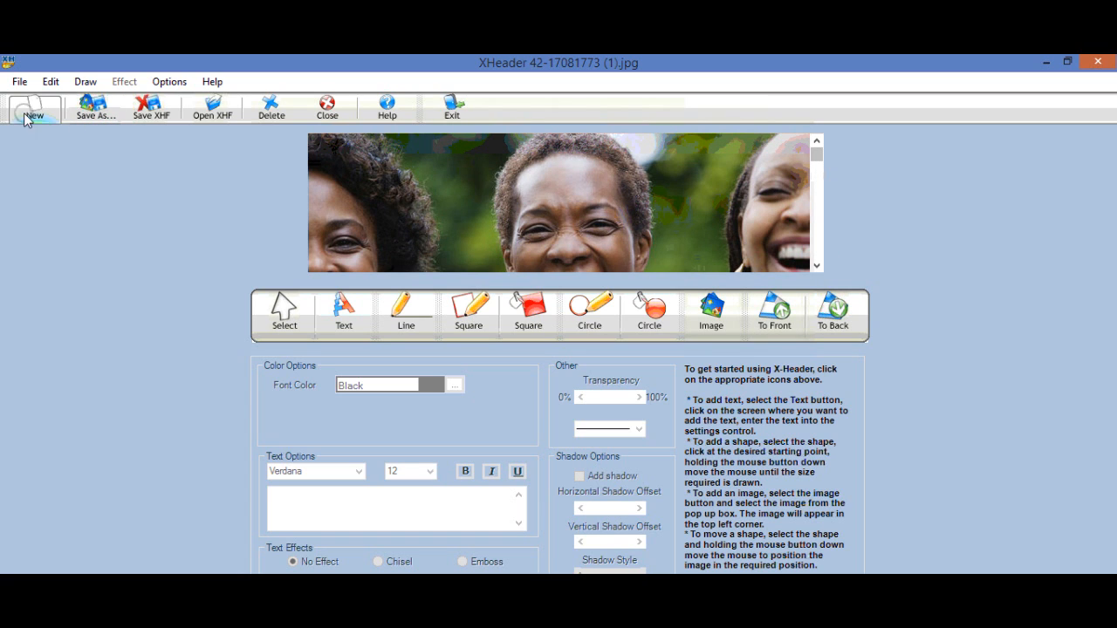
pyautogui.moveTo(816, 153); pyautogui.dragTo(820, 158)
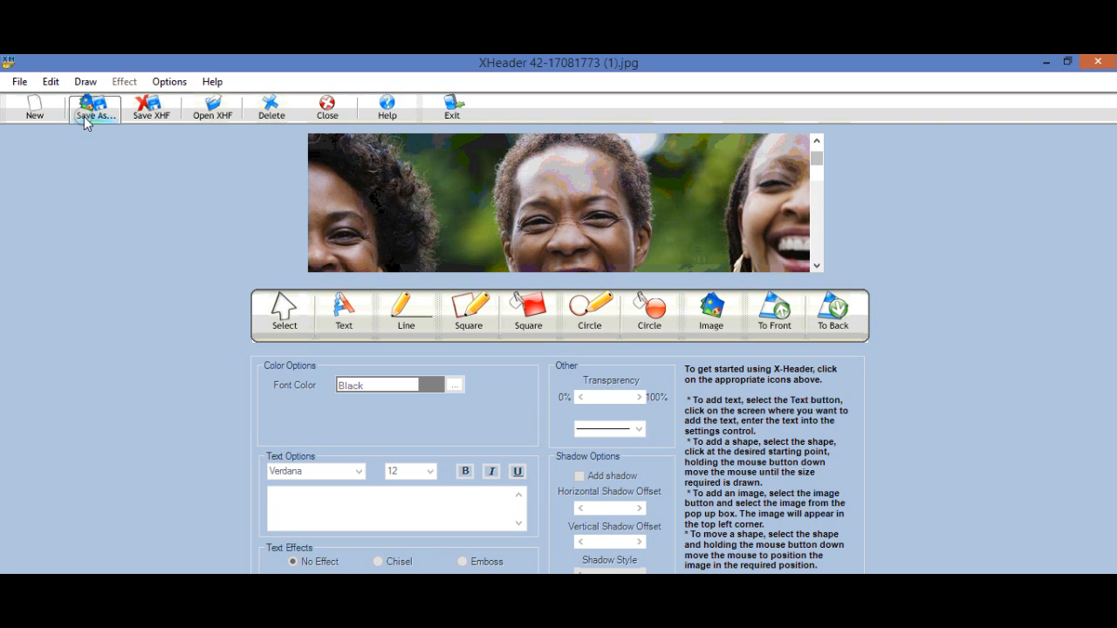
# Create a new blank header with a size of 900 x 600
pyautogui.click(39, 114)
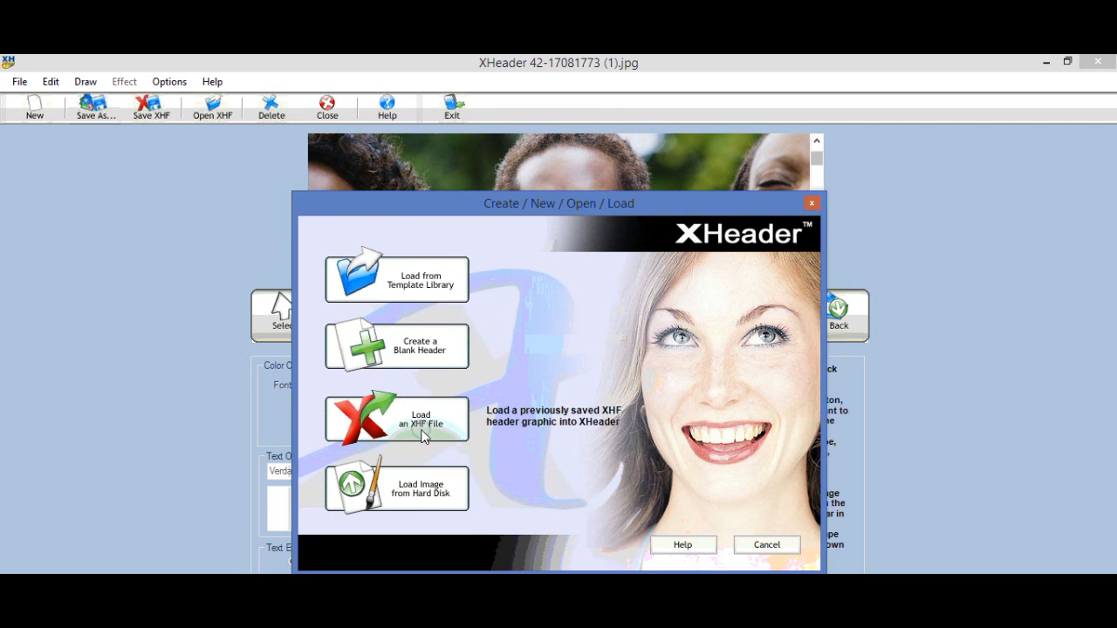
pyautogui.click(417, 349)
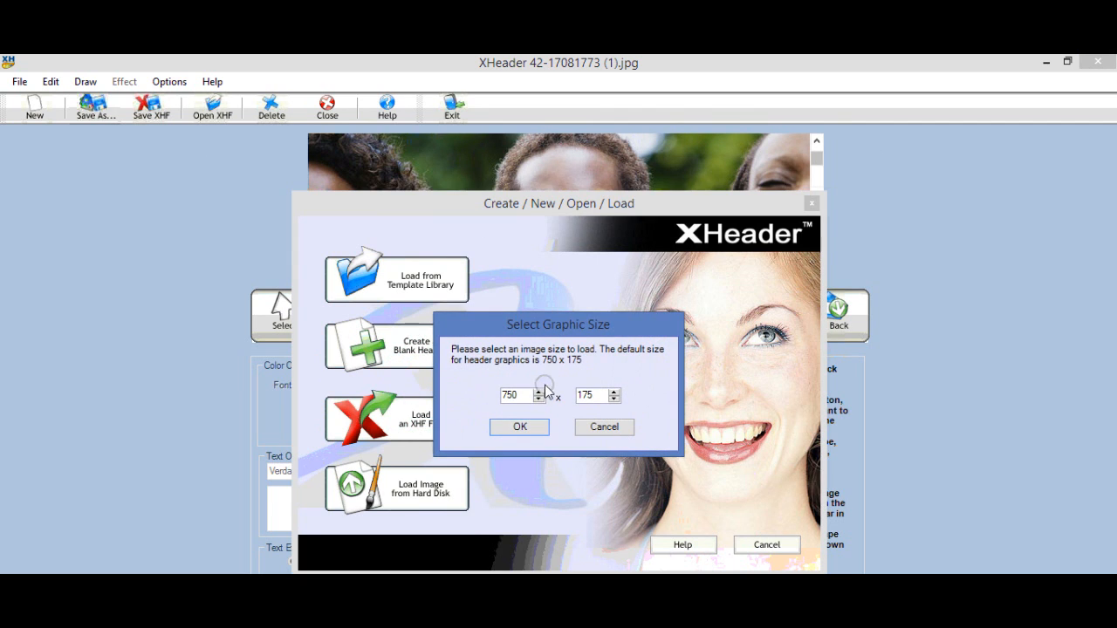
pyautogui.press('BackSpace')
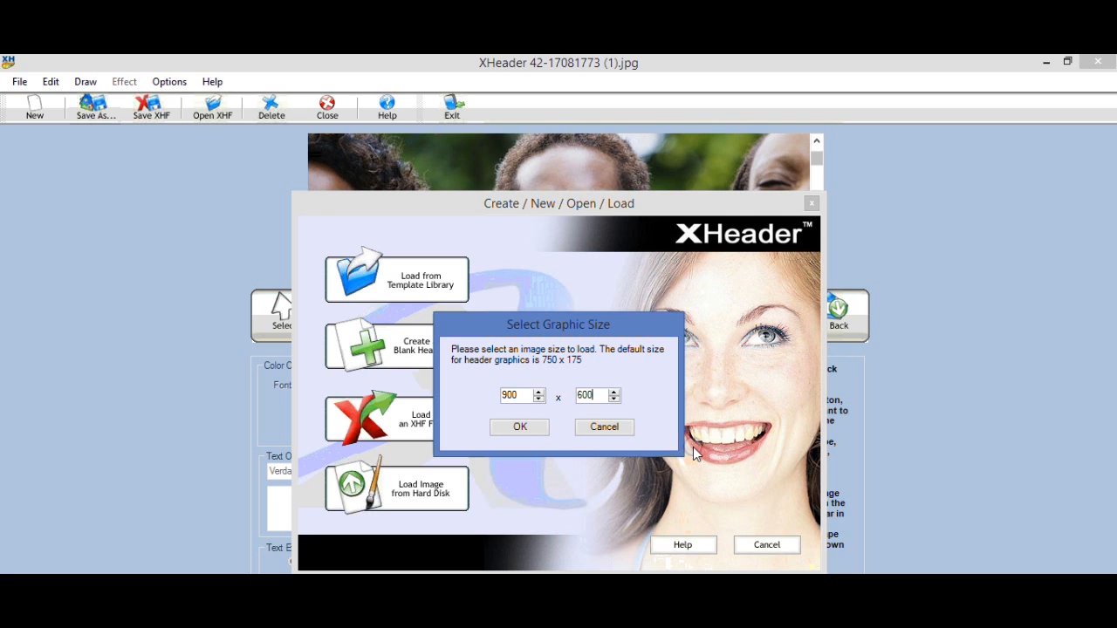
pyautogui.click(524, 434)
pyautogui.click(520, 427)
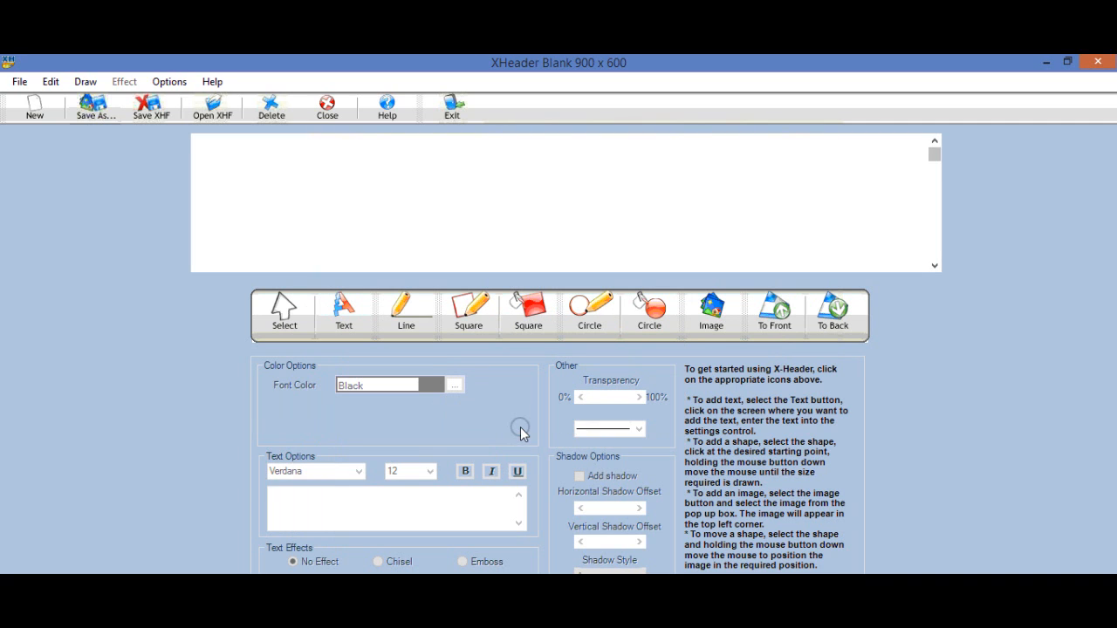
pyautogui.moveTo(935, 155); pyautogui.dragTo(934, 247)
pyautogui.click(708, 322)
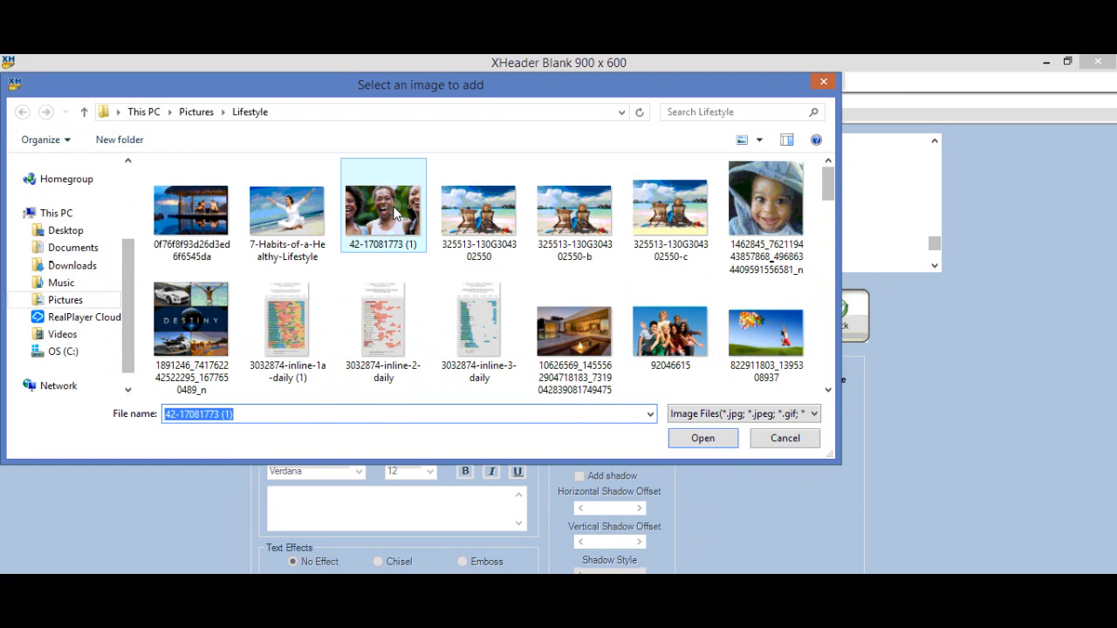
pyautogui.click(395, 213)
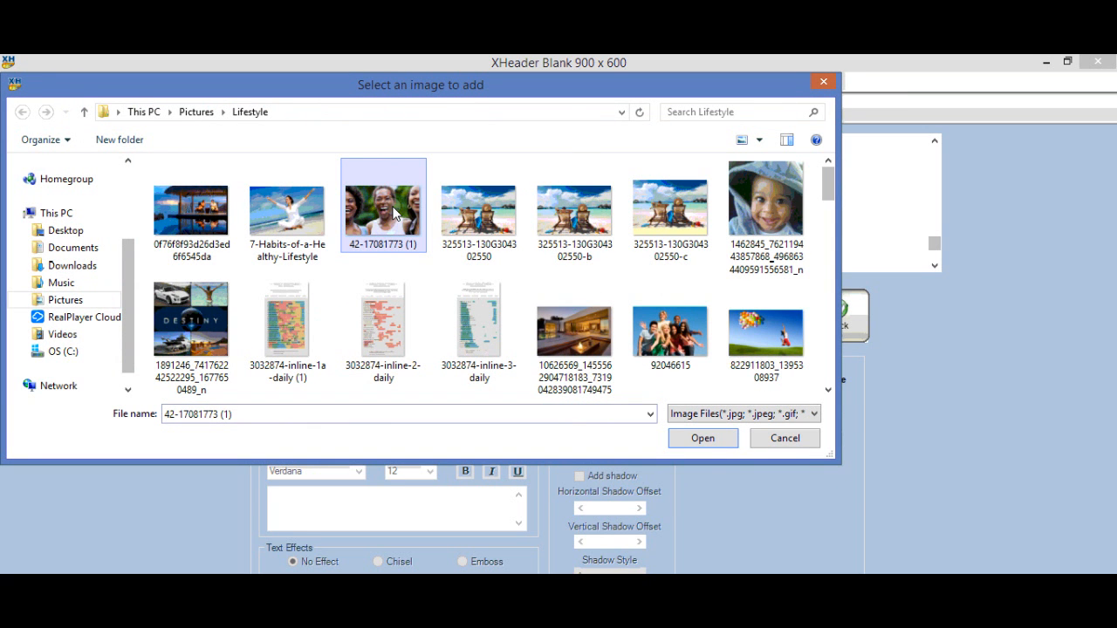
pyautogui.doubleClick(394, 212)
# Position the inserted photo against the header's left edge with blank space above and below it, and deselect it
pyautogui.moveTo(570, 153); pyautogui.dragTo(567, 301)
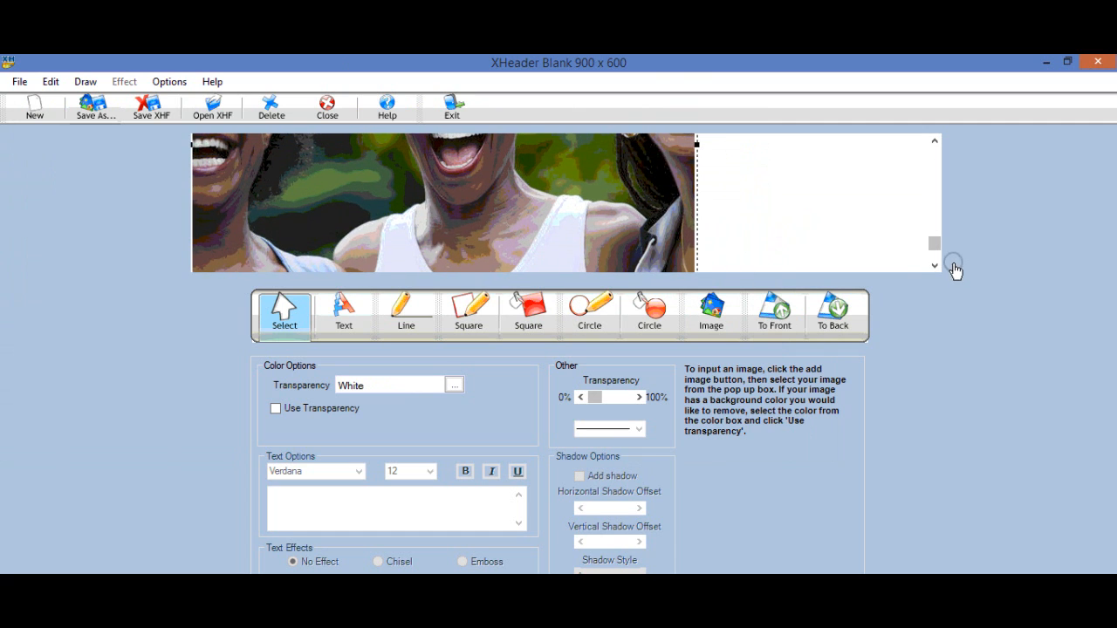
pyautogui.moveTo(934, 251); pyautogui.dragTo(934, 189)
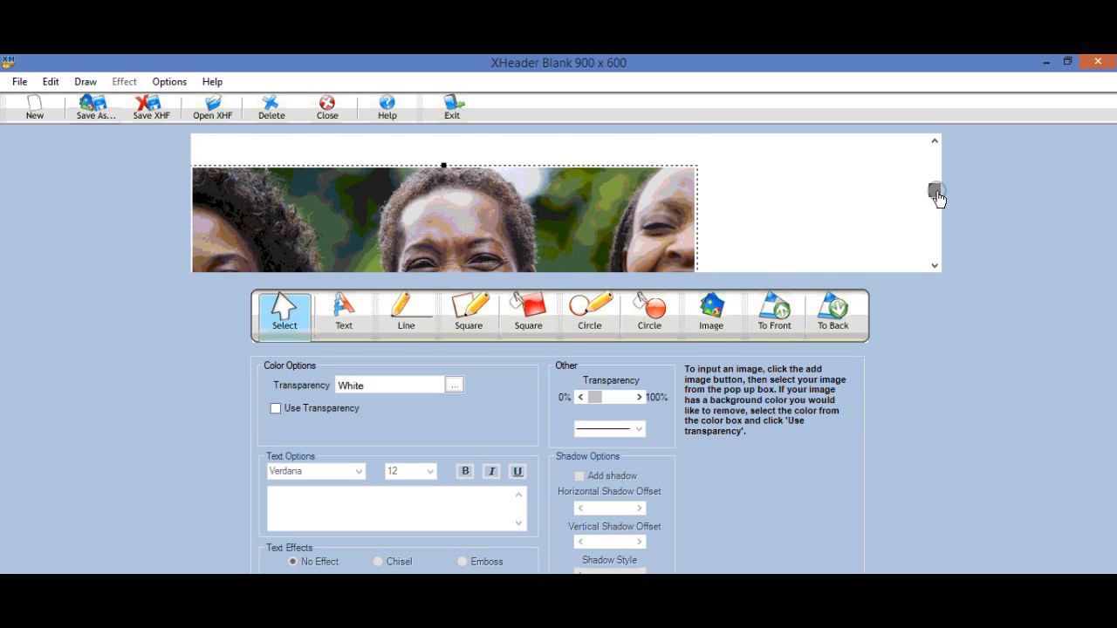
pyautogui.moveTo(588, 227); pyautogui.dragTo(680, 179)
pyautogui.moveTo(934, 192); pyautogui.dragTo(934, 154)
pyautogui.moveTo(701, 253); pyautogui.dragTo(727, 195)
pyautogui.moveTo(934, 155); pyautogui.dragTo(934, 225)
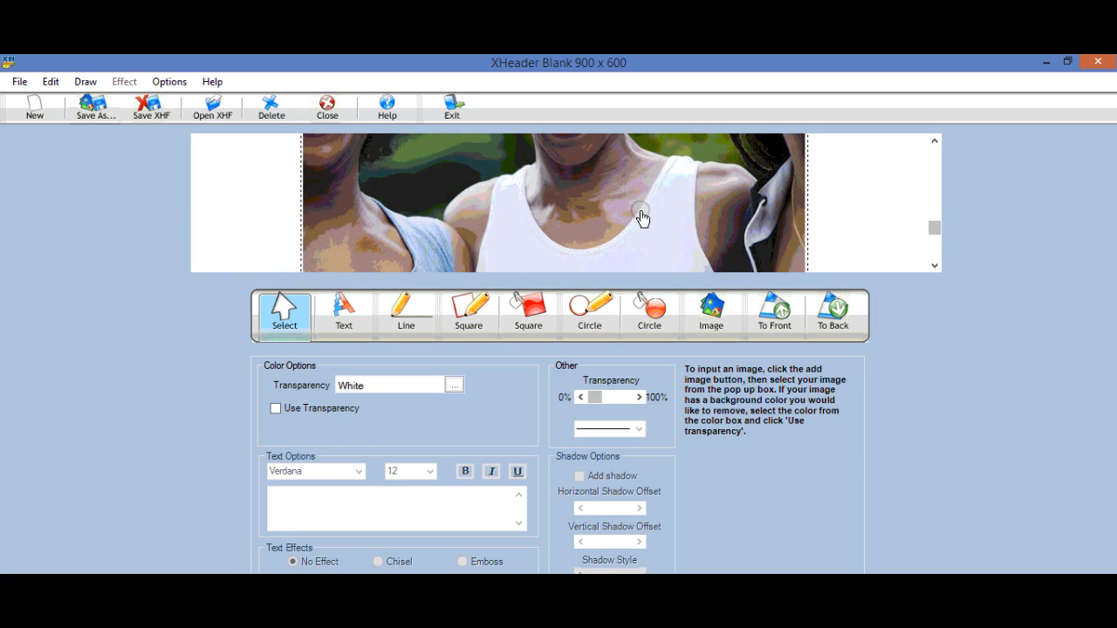
pyautogui.moveTo(933, 228); pyautogui.dragTo(934, 167)
pyautogui.moveTo(578, 248); pyautogui.dragTo(465, 253)
pyautogui.moveTo(936, 167); pyautogui.dragTo(900, 212)
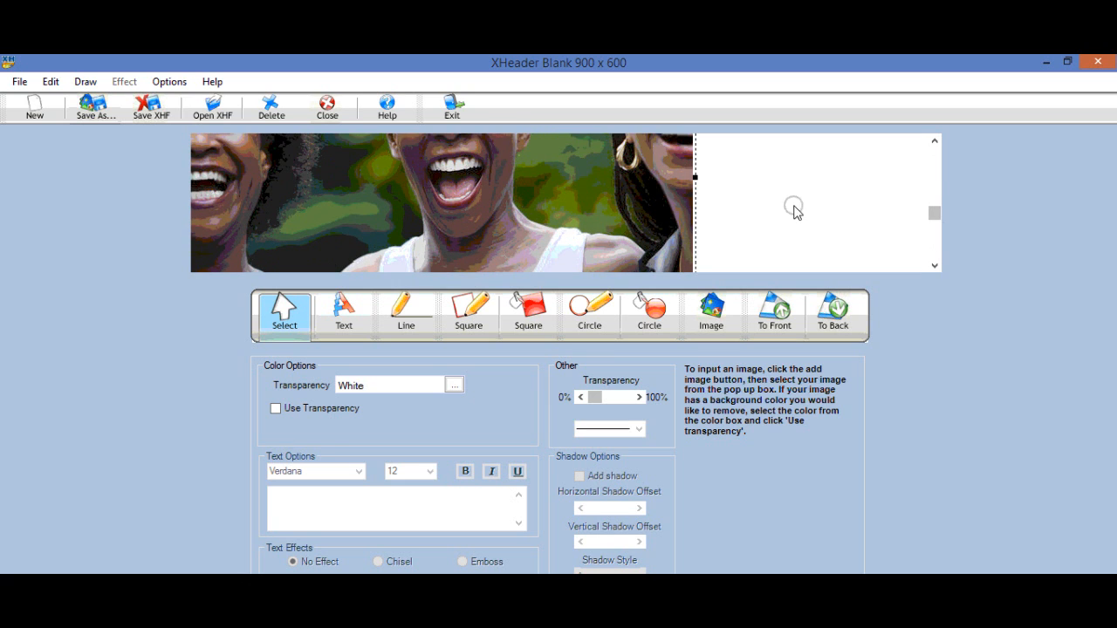
pyautogui.moveTo(940, 212); pyautogui.dragTo(940, 265)
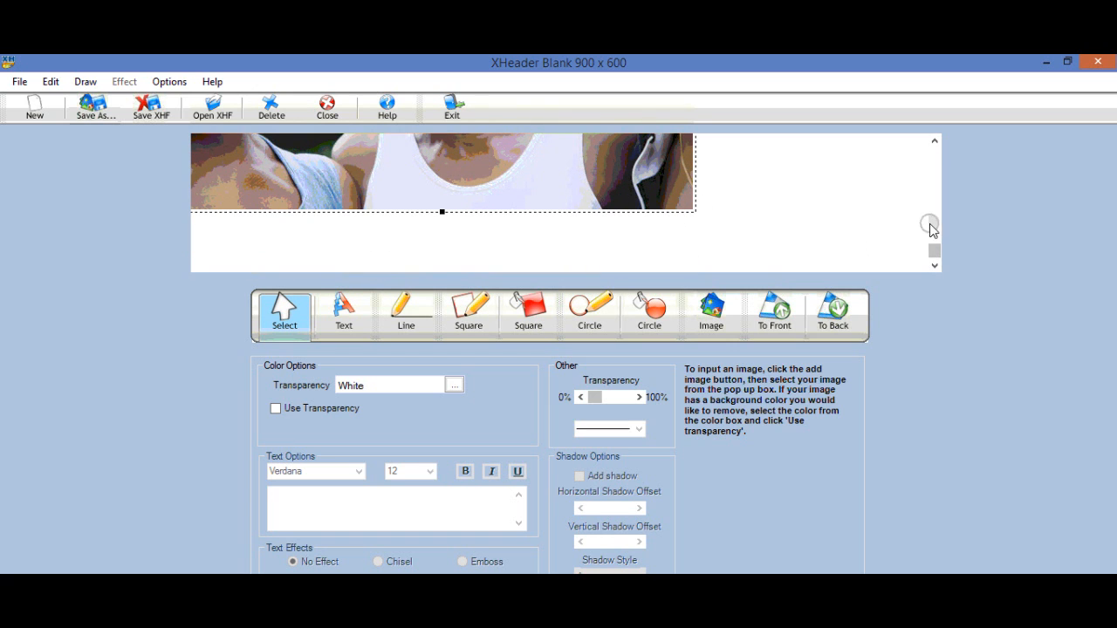
pyautogui.moveTo(937, 239); pyautogui.dragTo(932, 160)
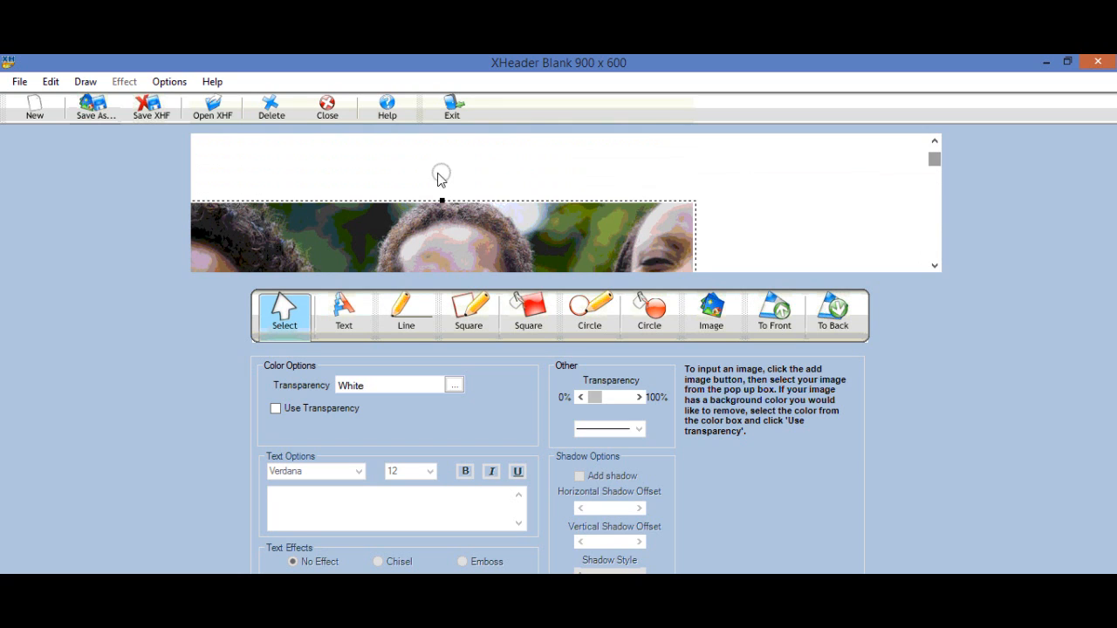
pyautogui.click(359, 162)
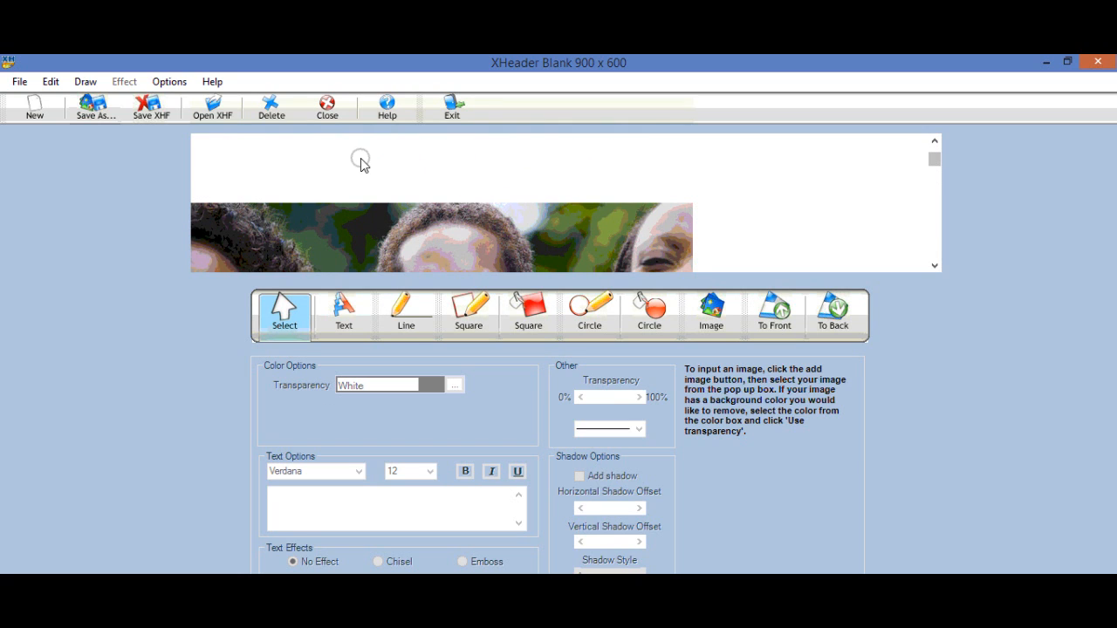
# Prepare a new text object with the font color DarkOrange
pyautogui.click(359, 329)
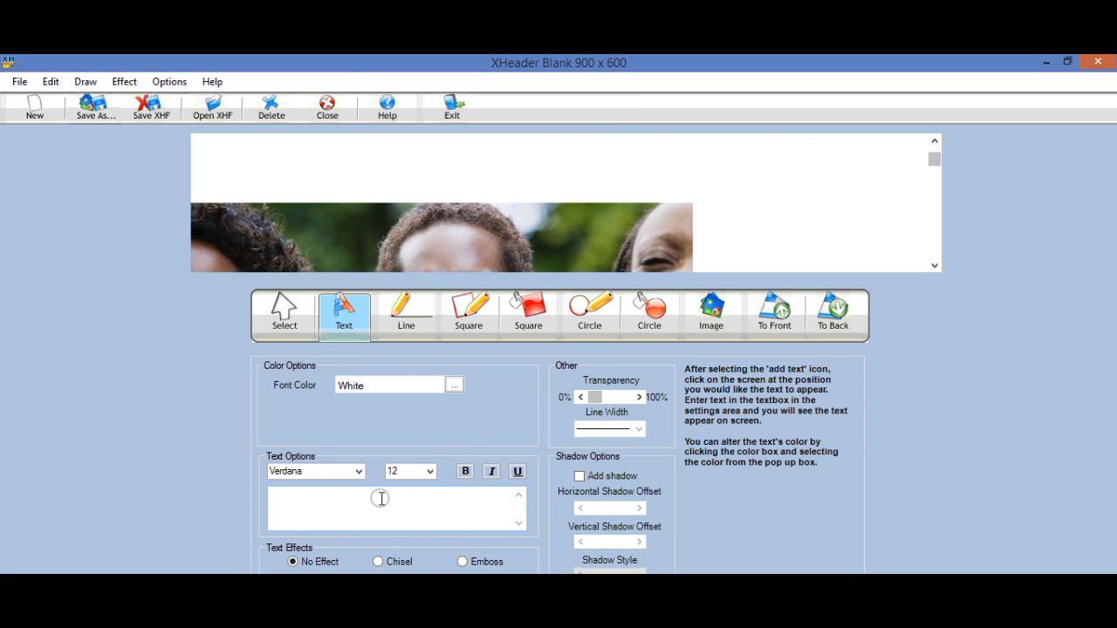
pyautogui.click(453, 387)
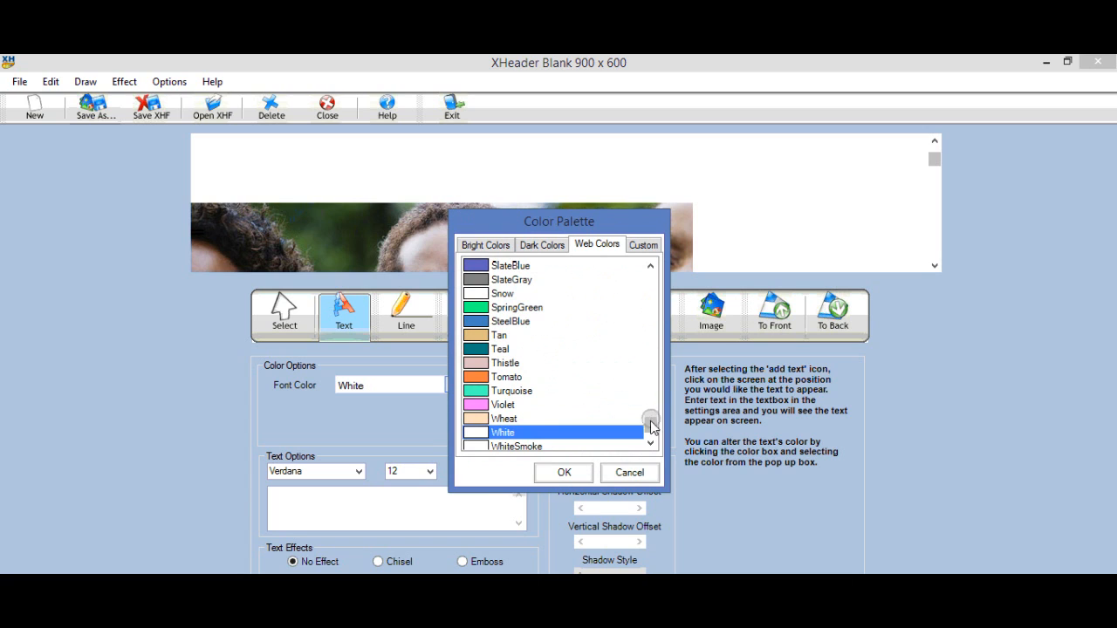
pyautogui.moveTo(649, 425); pyautogui.dragTo(650, 307)
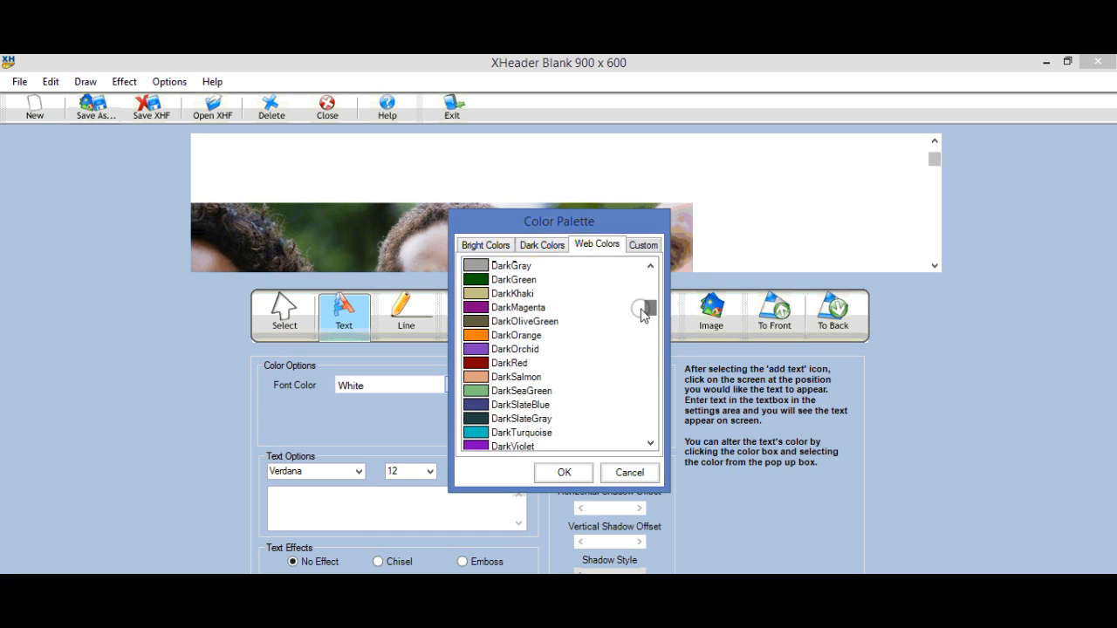
pyautogui.click(478, 336)
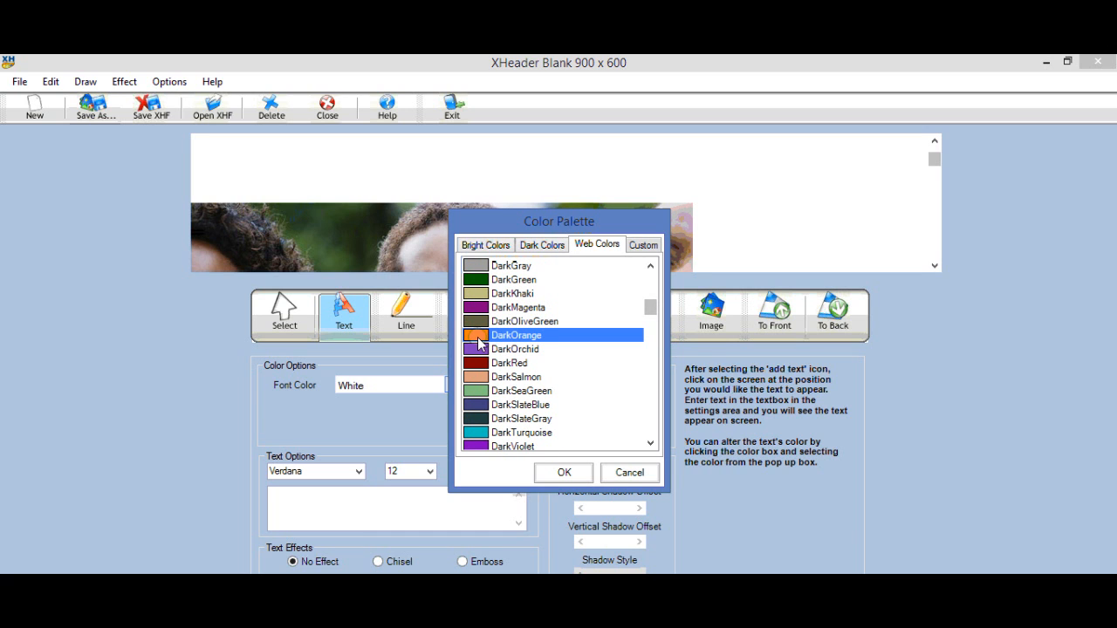
pyautogui.click(564, 471)
# Set the new text's font to Georgia
pyautogui.click(355, 476)
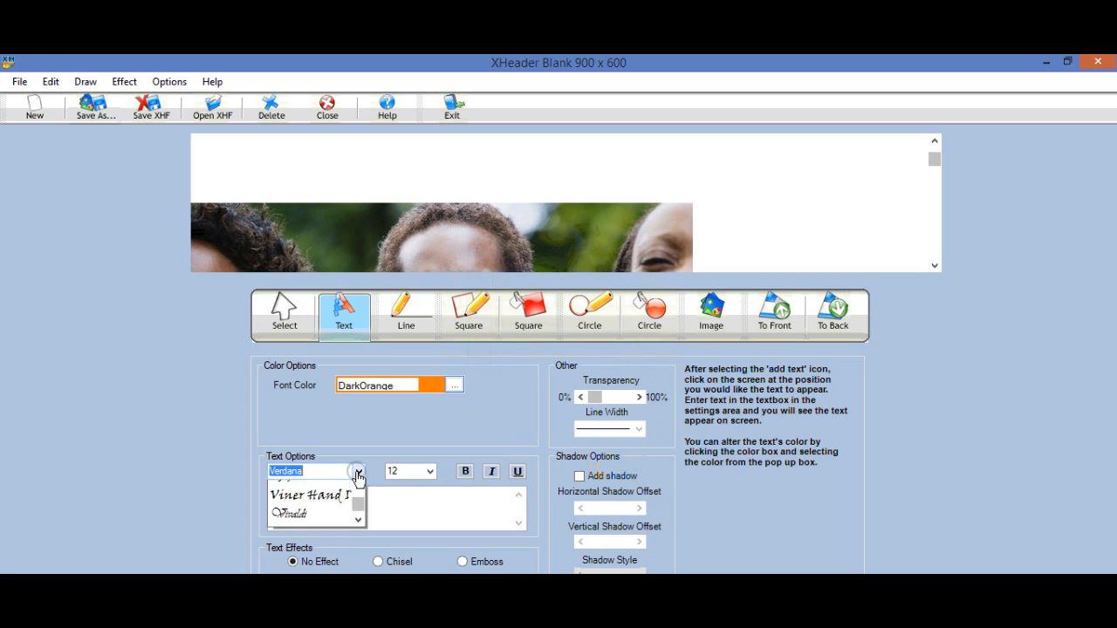
pyautogui.moveTo(357, 532); pyautogui.dragTo(357, 506)
pyautogui.click(358, 557)
pyautogui.click(358, 556)
pyautogui.click(358, 556)
pyautogui.click(358, 556)
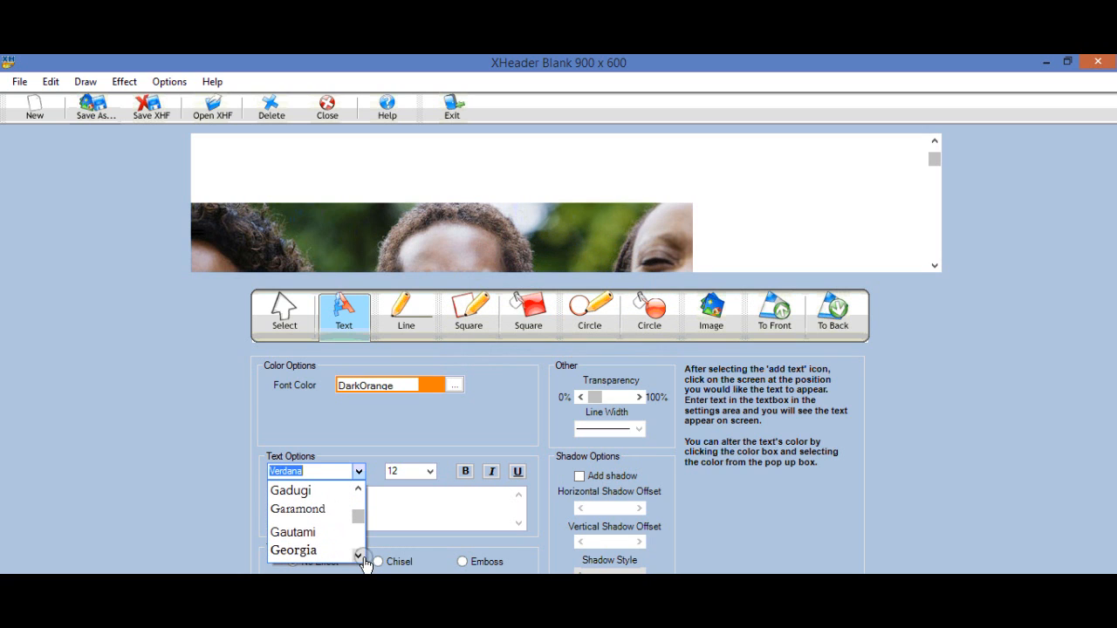
pyautogui.click(318, 551)
# Place the text "The Best Times in Life Are Enjoyed Travelling with Friends" above the photo and make it bold
pyautogui.click(438, 495)
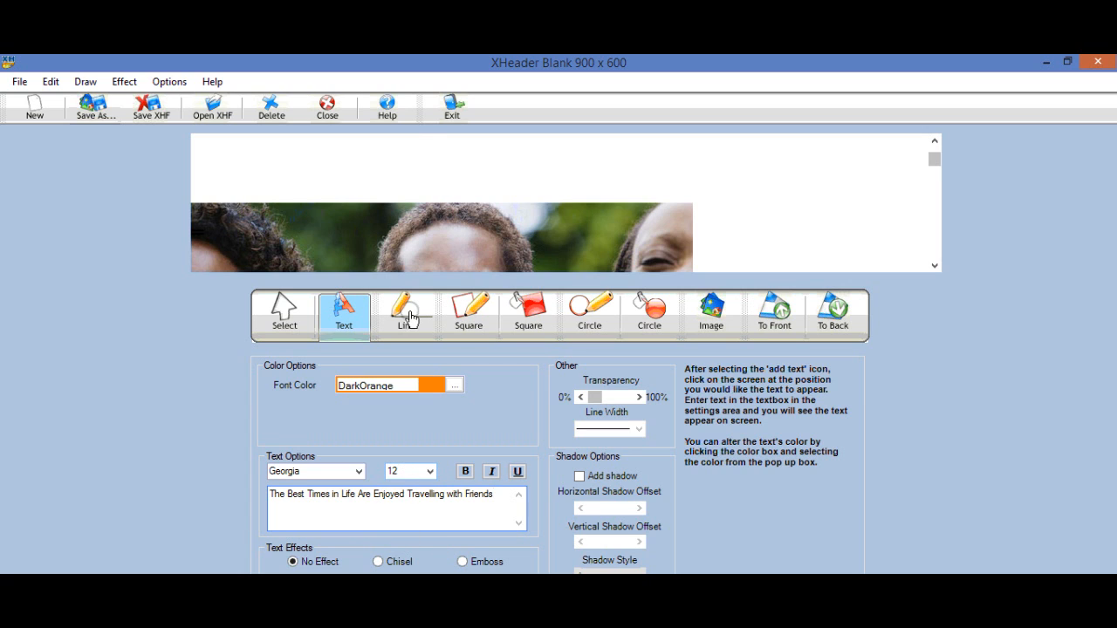
pyautogui.click(295, 165)
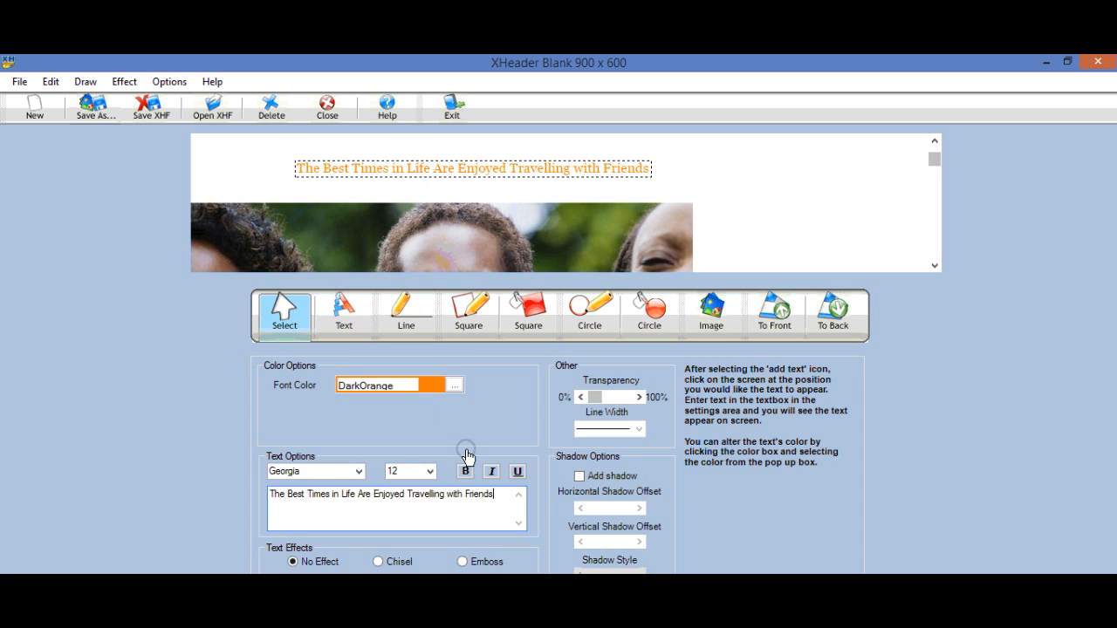
pyautogui.moveTo(495, 495); pyautogui.dragTo(117, 478)
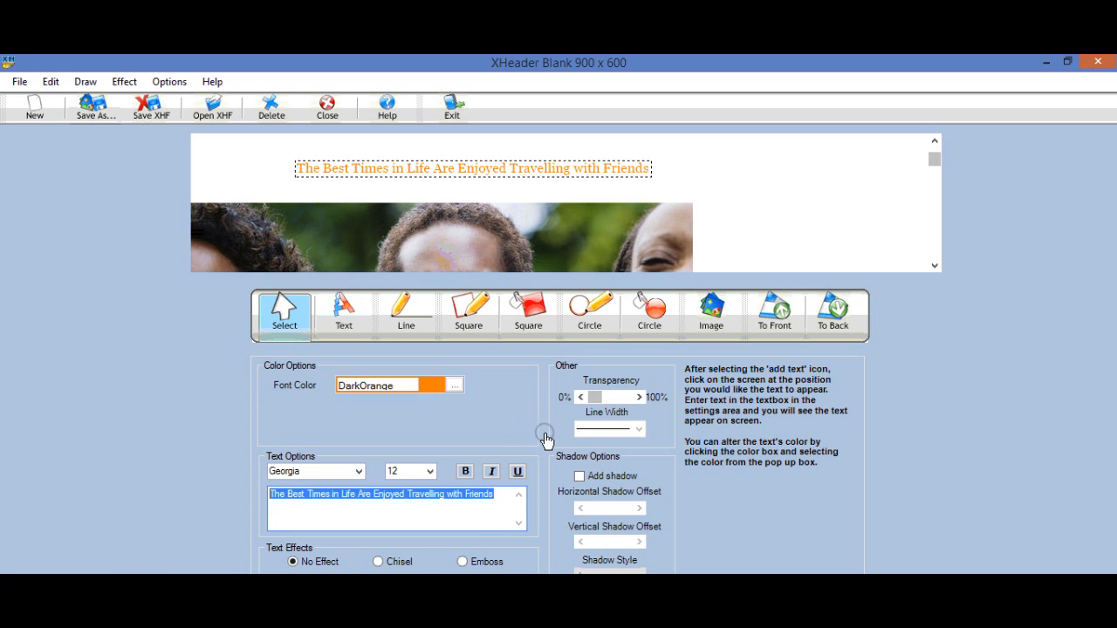
pyautogui.click(469, 472)
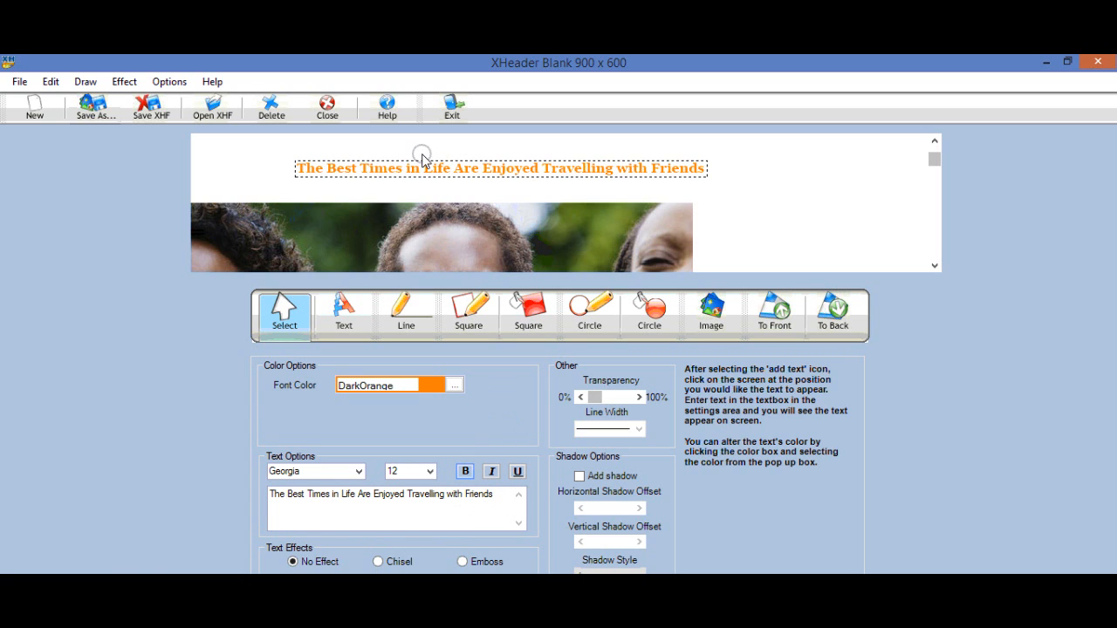
# Enlarge the orange headline to font size 20 and align it near the header's left edge above the photo
pyautogui.moveTo(411, 166); pyautogui.dragTo(321, 172)
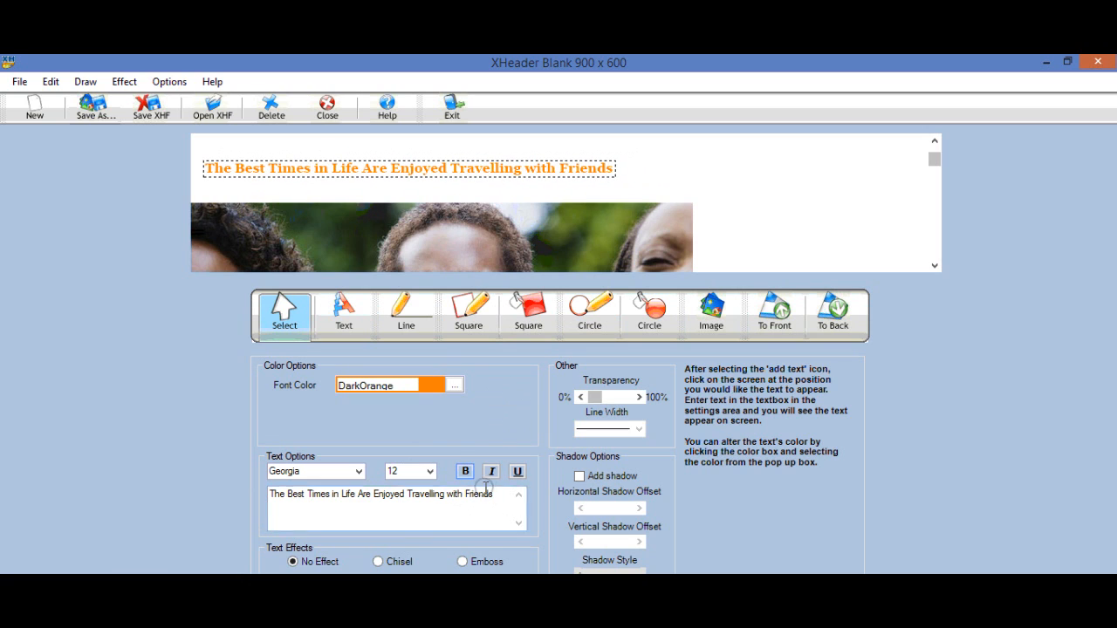
pyautogui.click(429, 471)
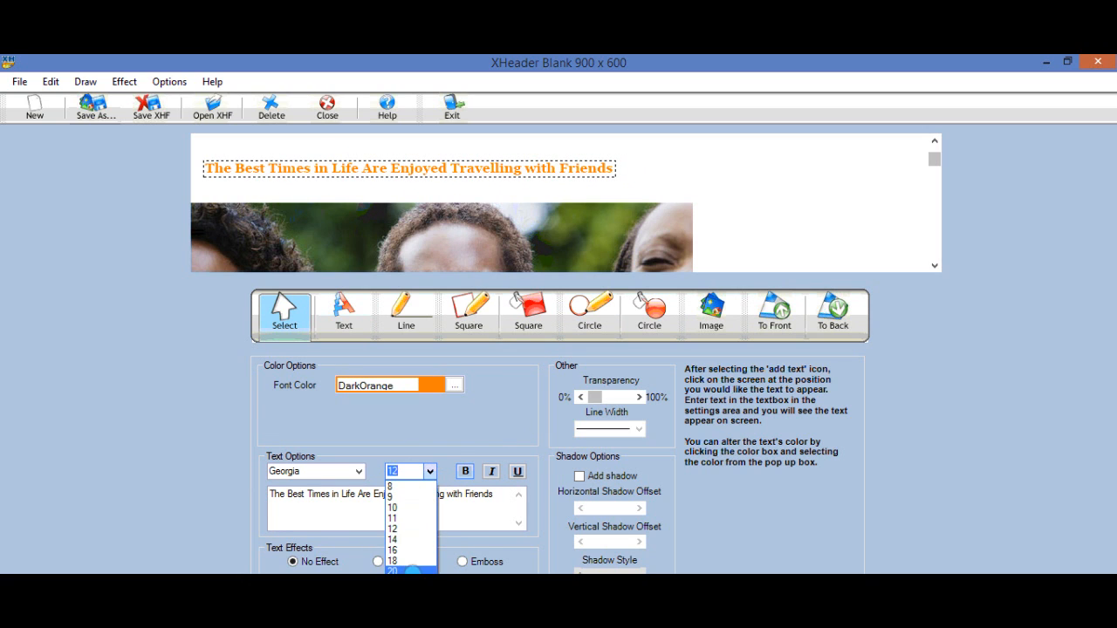
pyautogui.click(410, 571)
pyautogui.moveTo(500, 186); pyautogui.dragTo(486, 174)
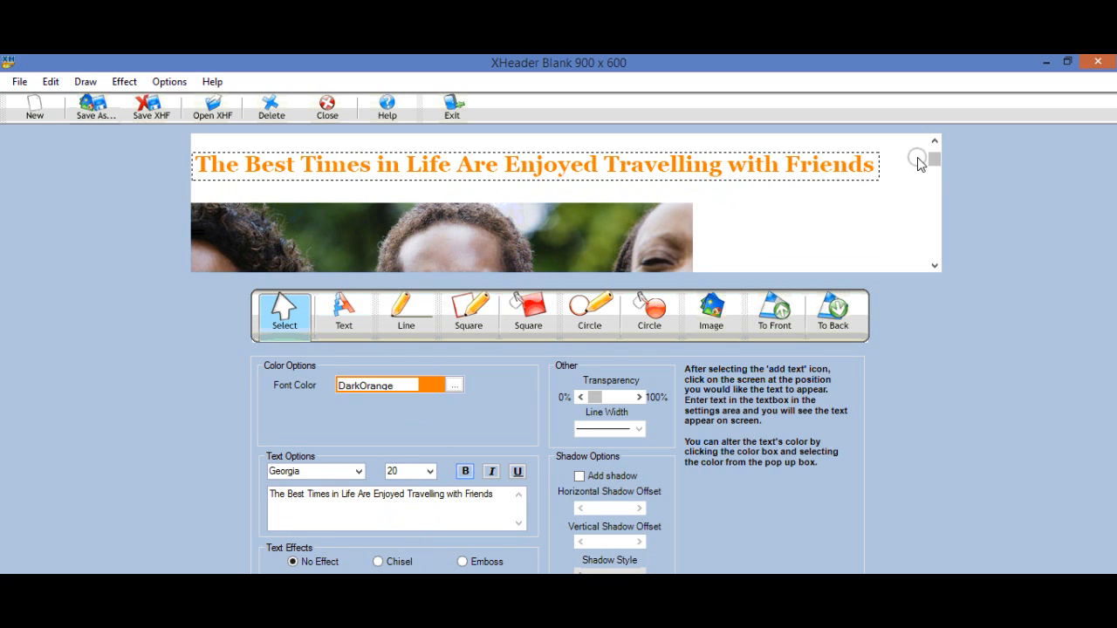
# Place a new empty text object in the blank space below the photo, near the header's left edge
pyautogui.moveTo(934, 162); pyautogui.dragTo(957, 260)
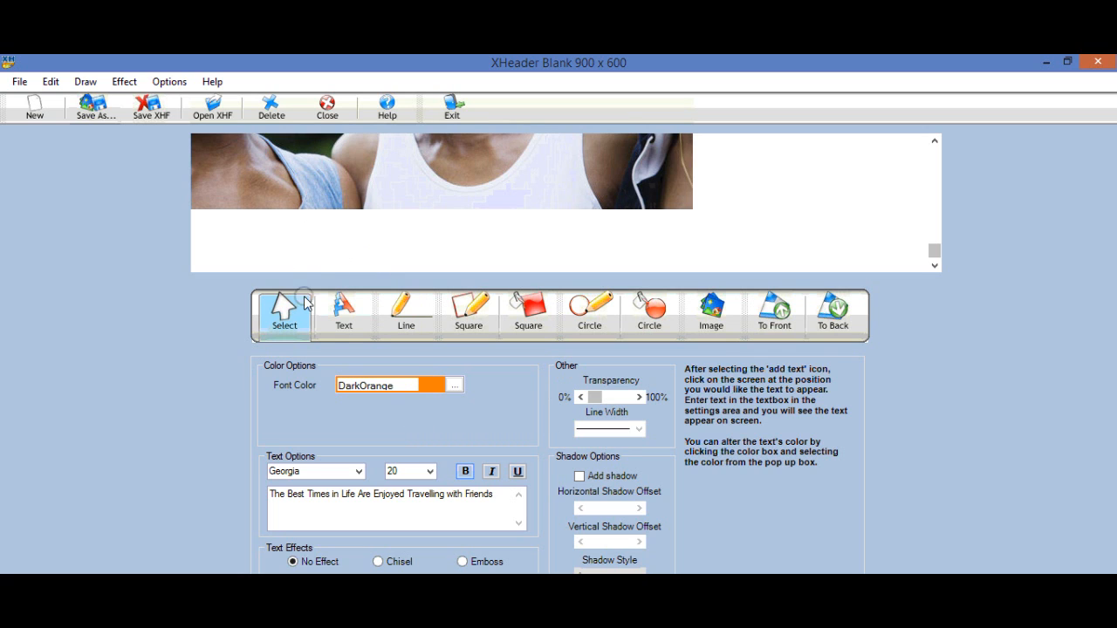
pyautogui.click(339, 327)
pyautogui.click(222, 260)
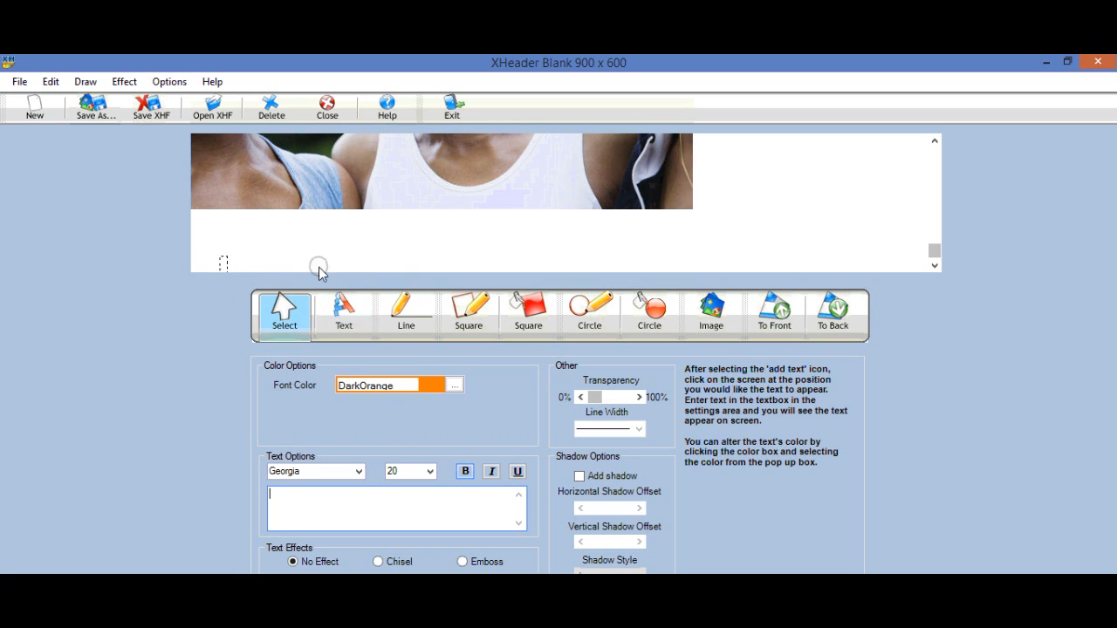
pyautogui.moveTo(222, 266); pyautogui.dragTo(219, 249)
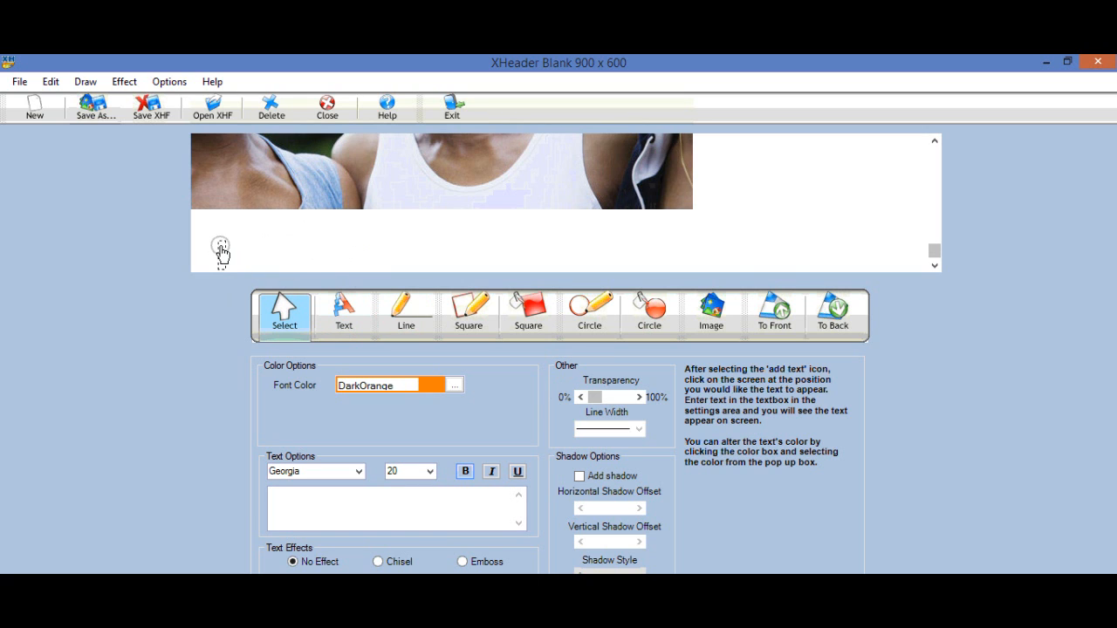
# Set the new text object's font color to the custom HTML color #CC0000
pyautogui.click(453, 384)
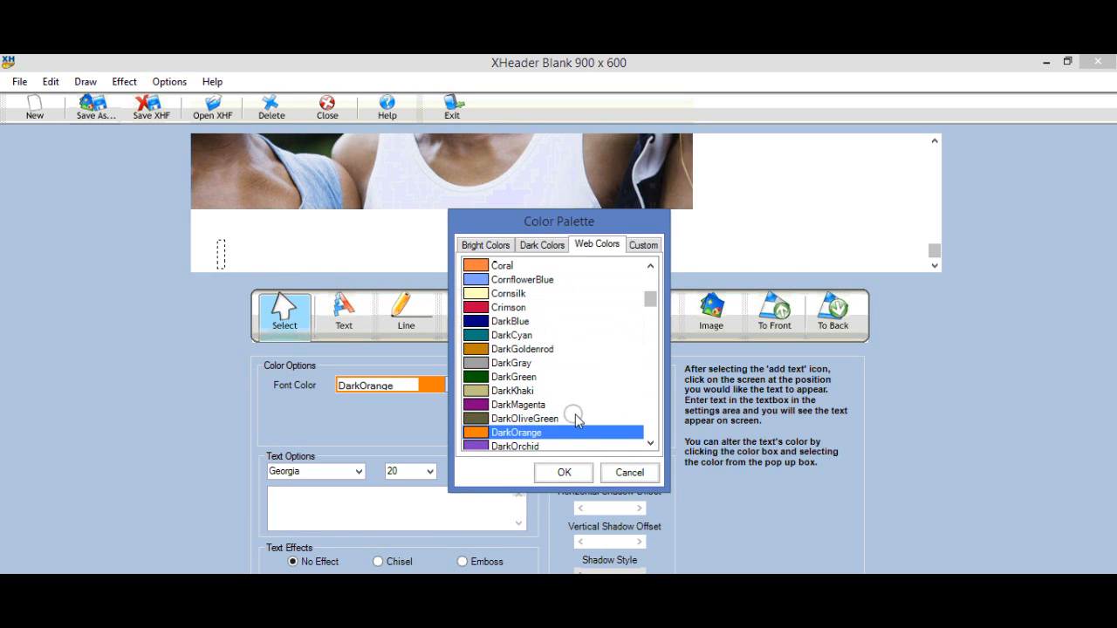
pyautogui.moveTo(650, 305); pyautogui.dragTo(650, 370)
pyautogui.click(479, 365)
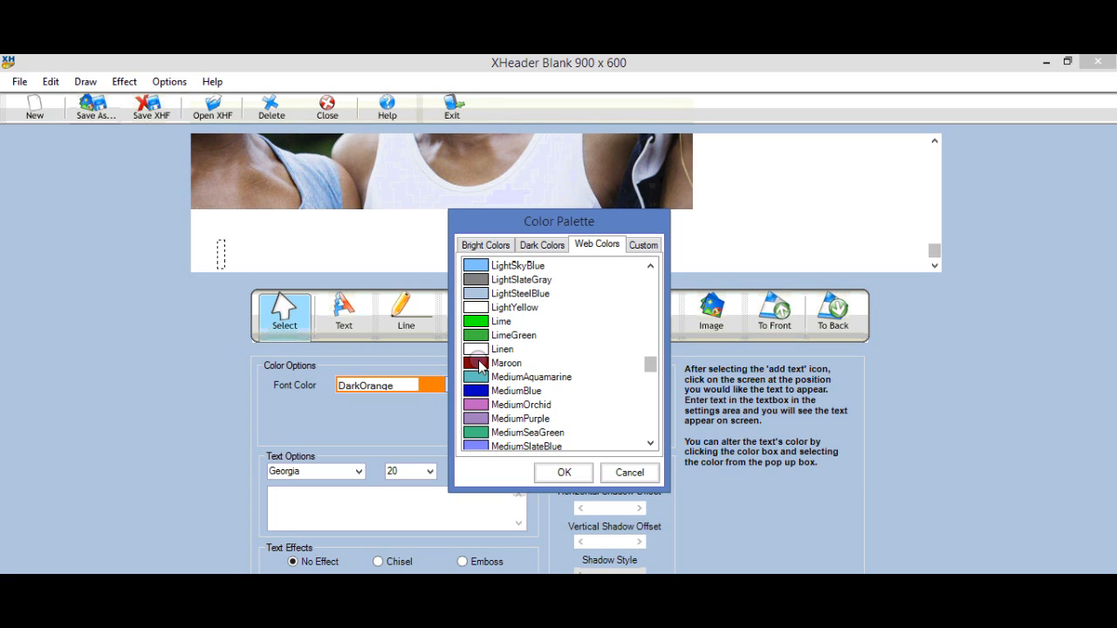
pyautogui.click(643, 245)
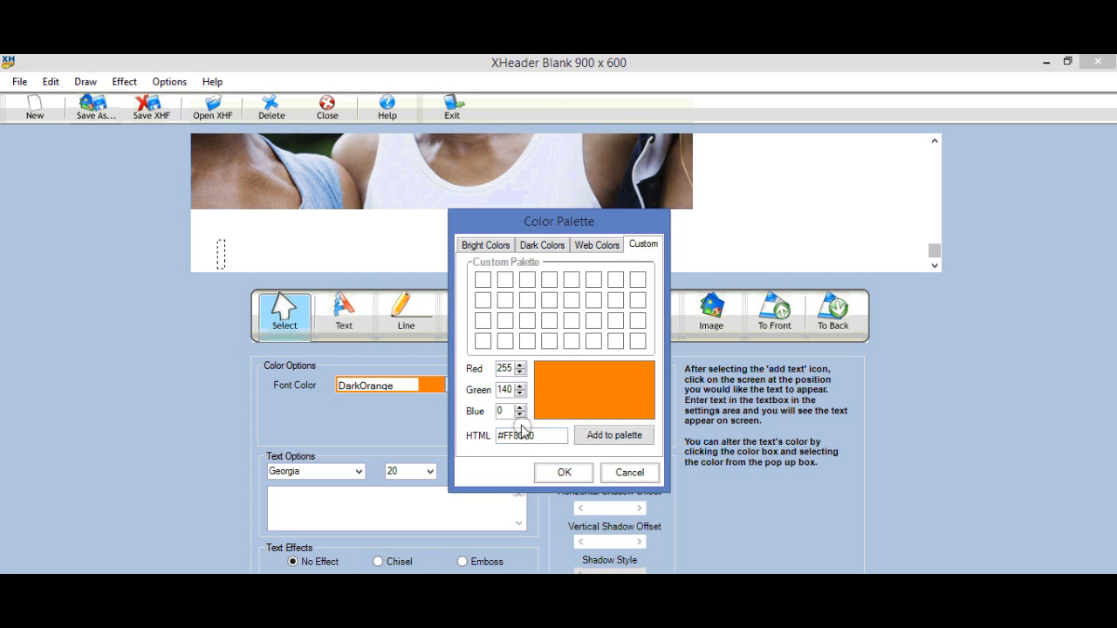
pyautogui.click(519, 439)
pyautogui.press('BackSpace')
pyautogui.press('BackSpace')
pyautogui.press('BackSpace')
pyautogui.press('BackSpace')
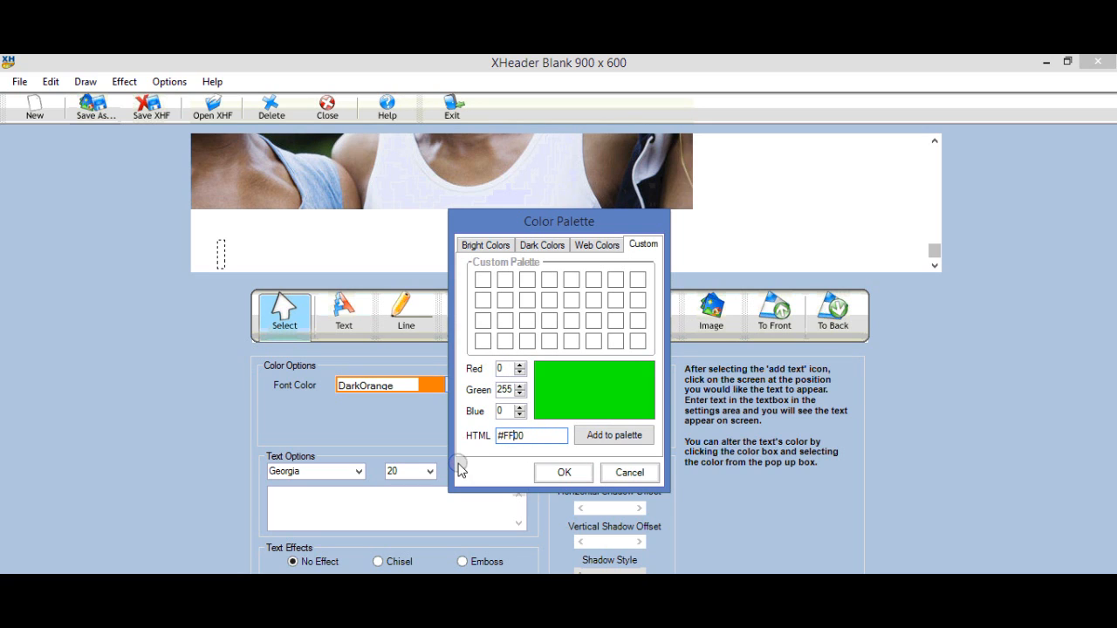
pyautogui.write('cc0000')
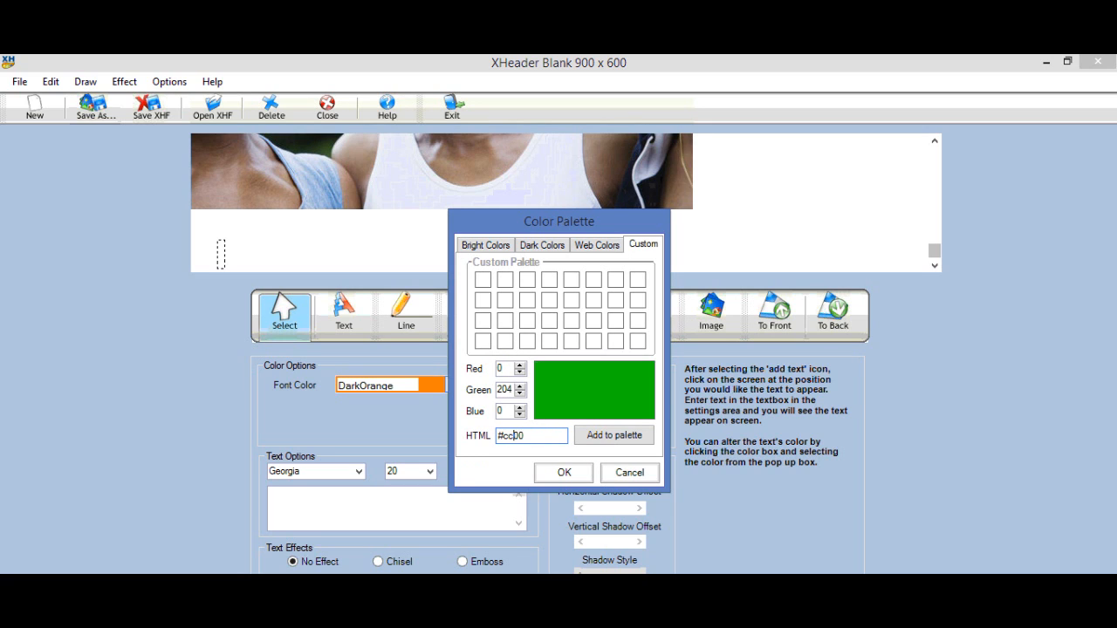
pyautogui.click(556, 472)
pyautogui.click(367, 502)
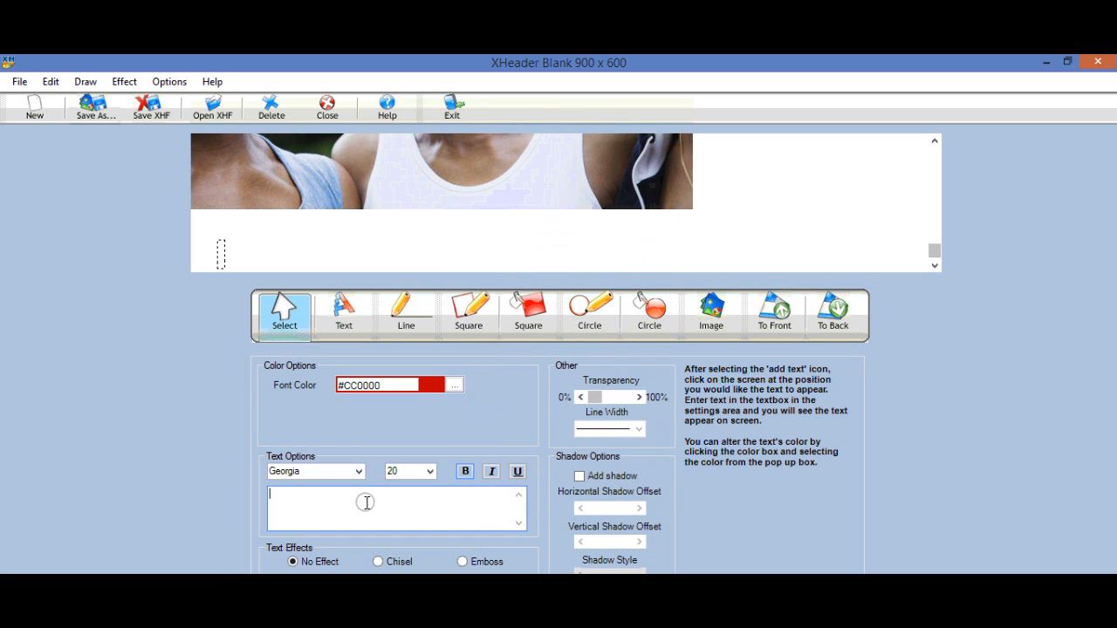
pyautogui.write('Jou')
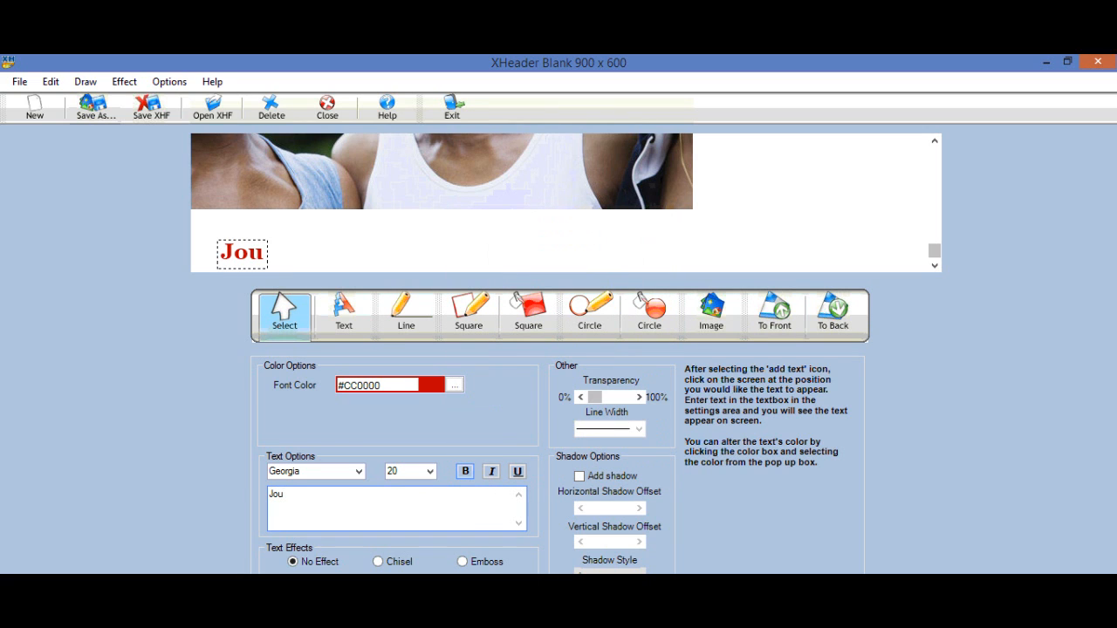
pyautogui.press('BackSpace')
pyautogui.write('im')
pyautogui.press('BackSpace')
pyautogui.write('n our')
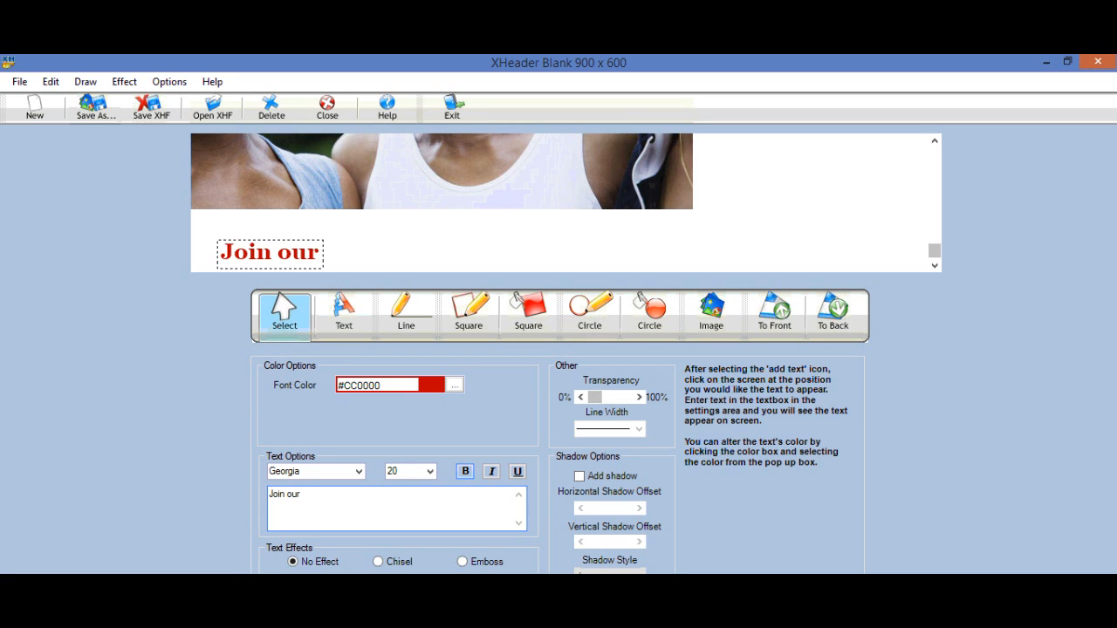
pyautogui.press('BackSpace')
pyautogui.press('BackSpace')
pyautogui.press('BackSpace')
pyautogui.press('BackSpace')
pyautogui.press('BackSpace')
pyautogui.press('BackSpace')
pyautogui.press('BackSpace')
pyautogui.press('BackSpace')
pyautogui.write('Get De')
pyautogui.press('BackSpace')
pyautogui.write('Details on ')
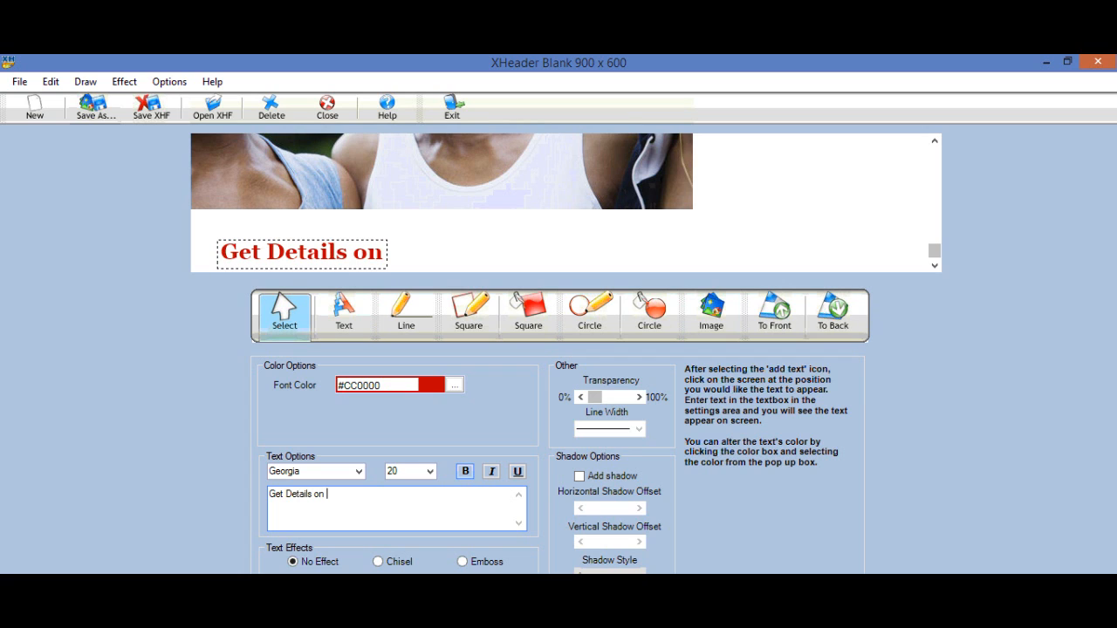
pyautogui.write('How you')
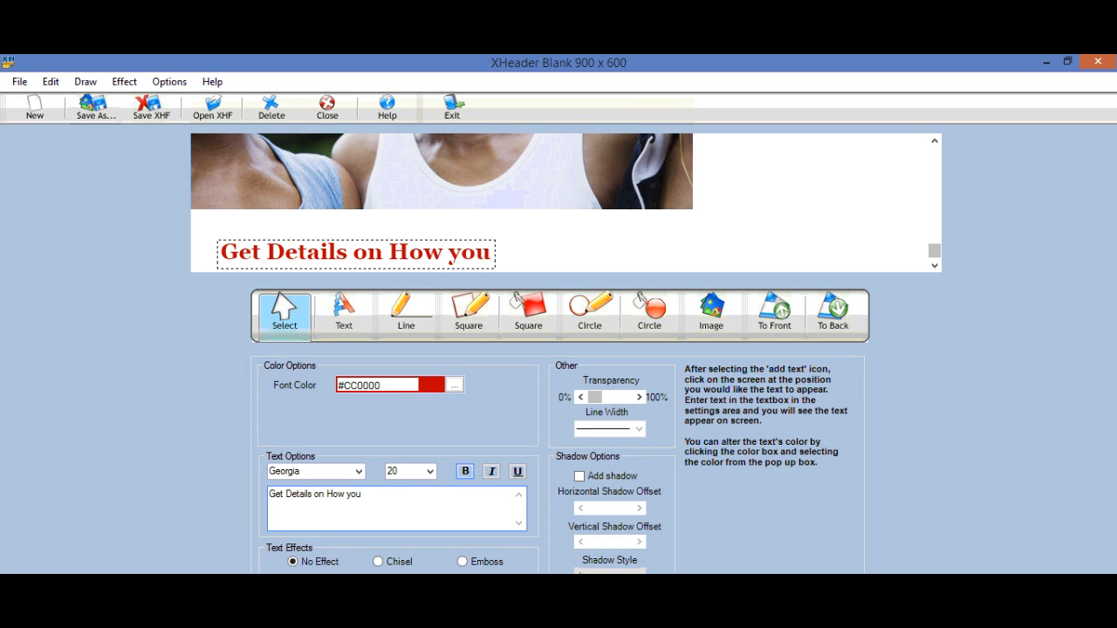
pyautogui.write(' Ca')
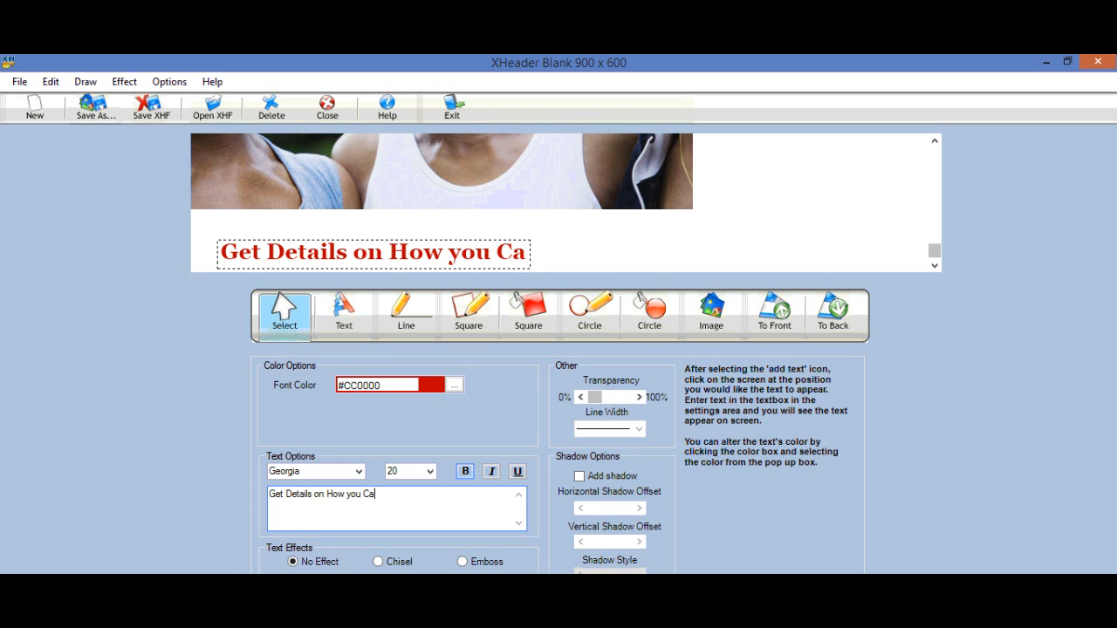
pyautogui.press('BackSpace')
pyautogui.press('BackSpace')
pyautogui.press('BackSpace')
pyautogui.press('BackSpace')
pyautogui.press('BackSpace')
pyautogui.press('BackSpace')
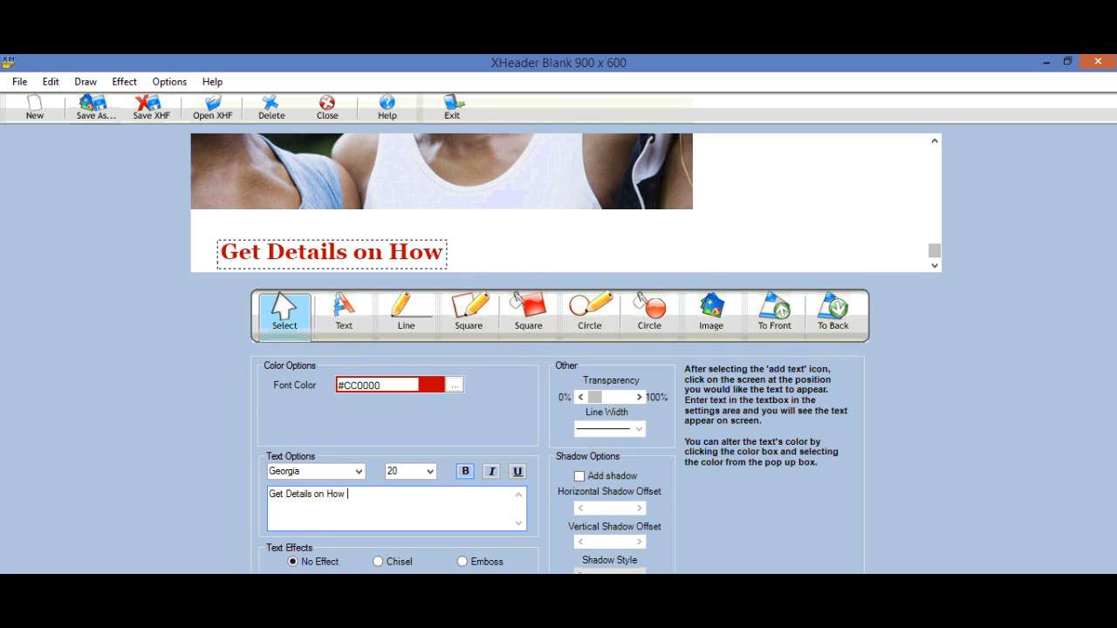
pyautogui.write('You')
pyautogui.press('BackSpace')
pyautogui.press('BackSpace')
pyautogui.press('BackSpace')
pyautogui.press('BackSpace')
pyautogui.press('BackSpace')
pyautogui.press('BackSpace')
pyautogui.press('BackSpace')
pyautogui.press('BackSpace')
pyautogui.press('BackSpace')
pyautogui.press('BackSpace')
pyautogui.press('BackSpace')
pyautogui.press('BackSpace')
pyautogui.press('BackSpace')
pyautogui.press('BackSpace')
pyautogui.press('BackSpace')
pyautogui.press('BackSpace')
pyautogui.press('BackSpace')
pyautogui.press('BackSpace')
pyautogui.press('BackSpace')
pyautogui.press('BackSpace')
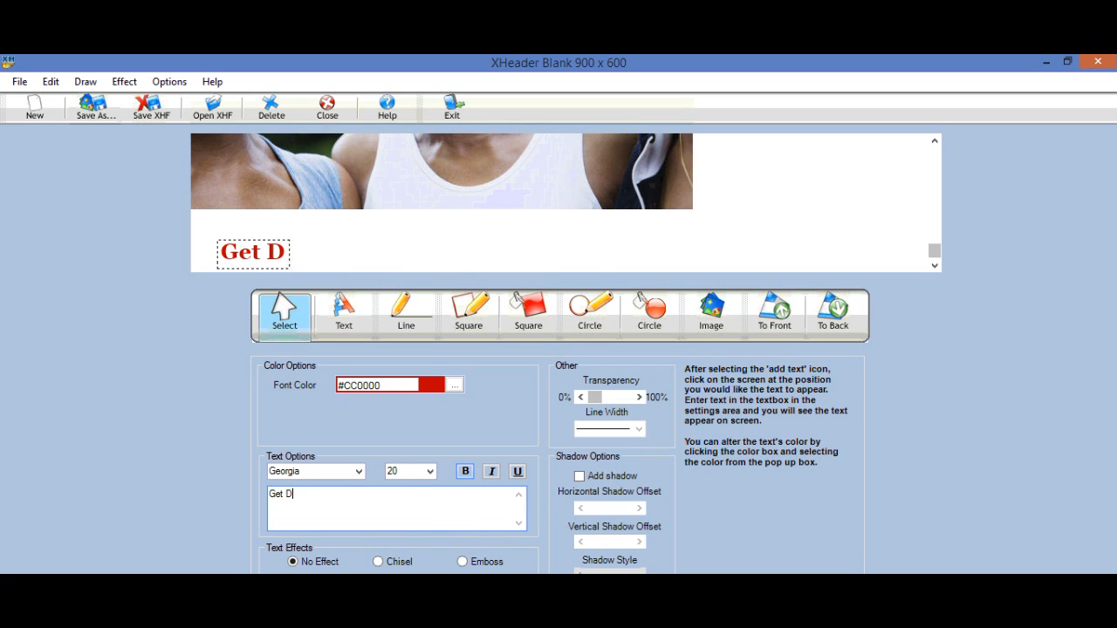
# Enter "Travel To Your Favorite Destinations ... For Less" as the text of the object below the photo
pyautogui.write('Tra')
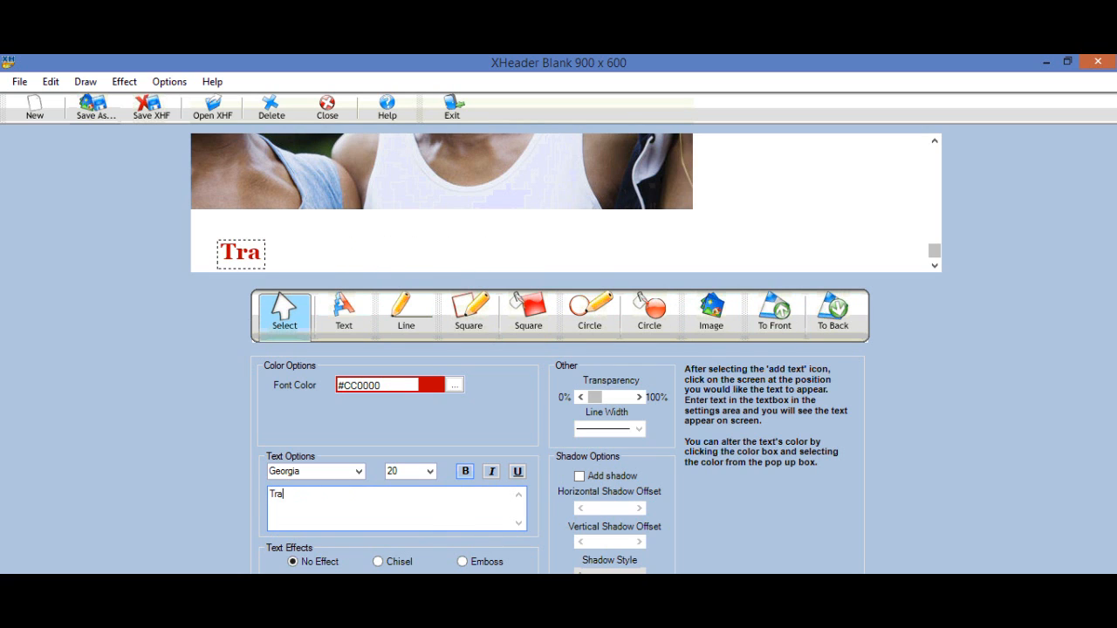
pyautogui.write('vel to')
pyautogui.press('BackSpace')
pyautogui.press('BackSpace')
pyautogui.write('To your')
pyautogui.press('BackSpace')
pyautogui.press('BackSpace')
pyautogui.press('BackSpace')
pyautogui.press('BackSpace')
pyautogui.write('Your Favorite ')
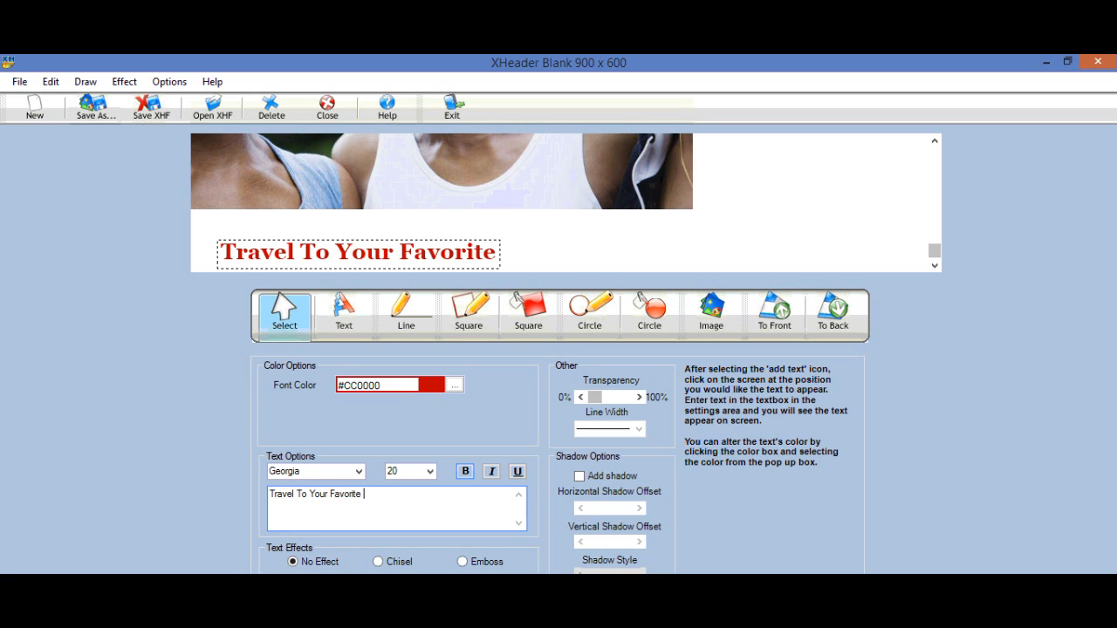
pyautogui.write('Destinations ...')
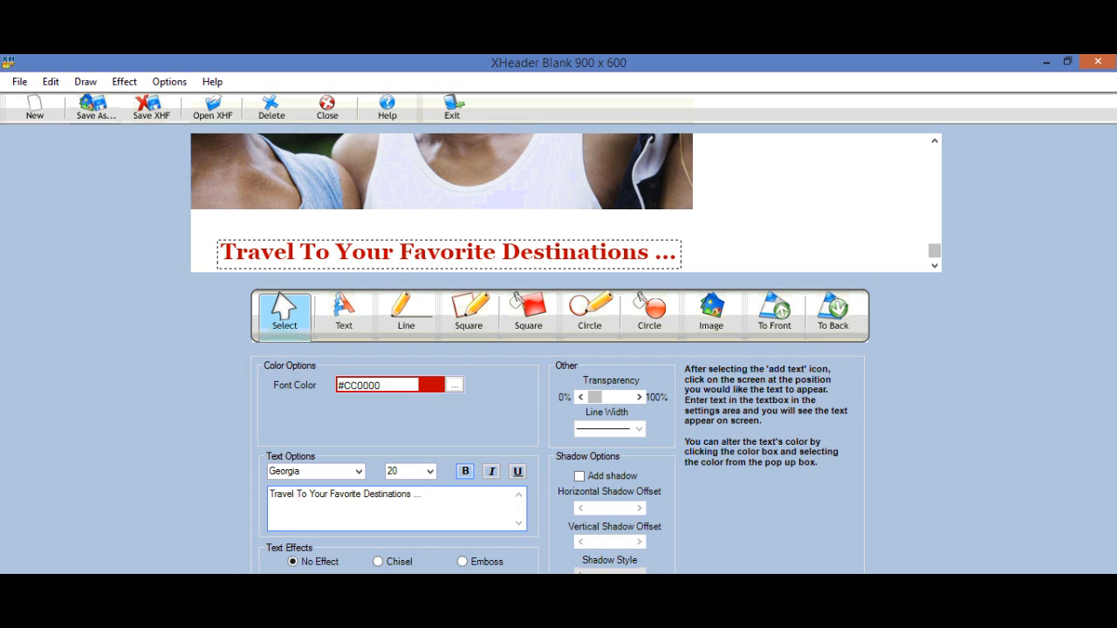
pyautogui.write(' For Less')
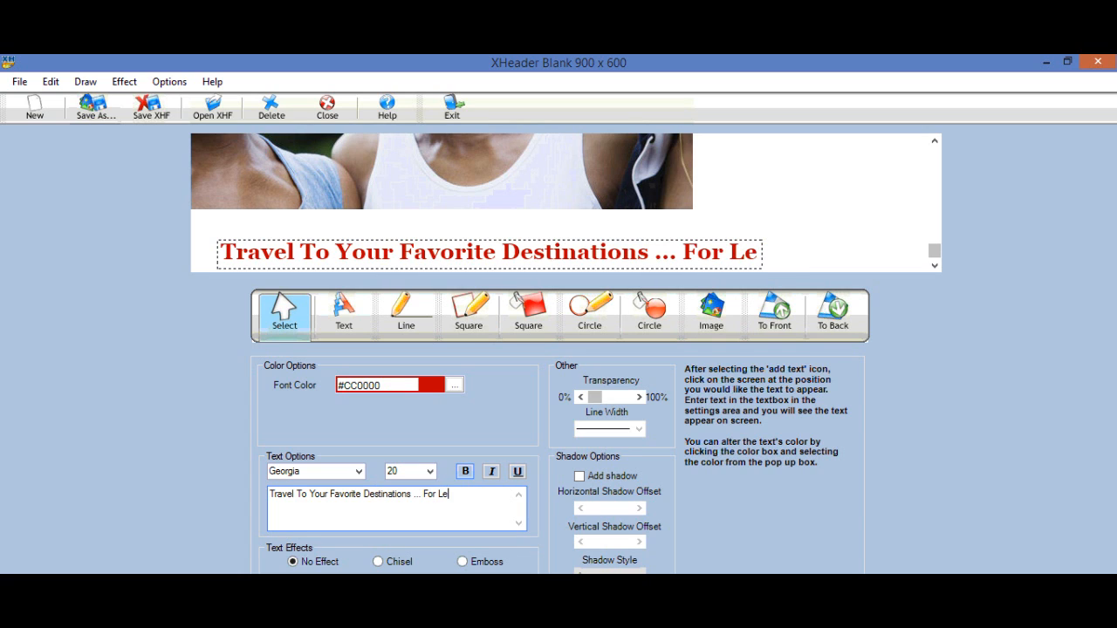
# Reduce the red tagline to font size 14, shift it closer to the header's left edge and deselect it
pyautogui.click(428, 472)
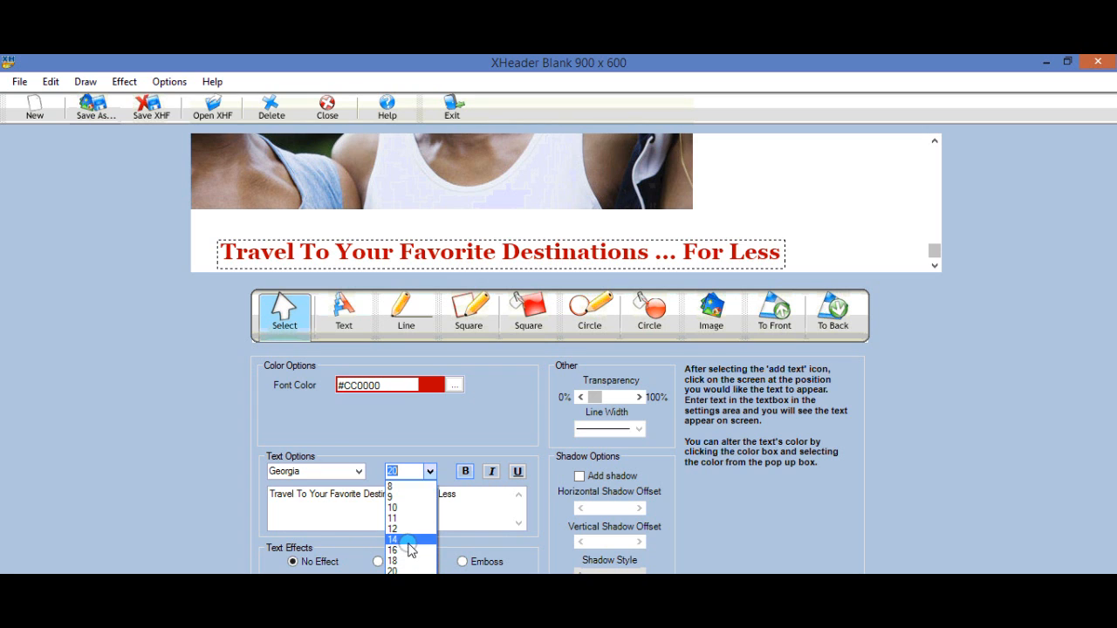
pyautogui.click(411, 539)
pyautogui.moveTo(394, 248); pyautogui.dragTo(372, 250)
pyautogui.click(673, 244)
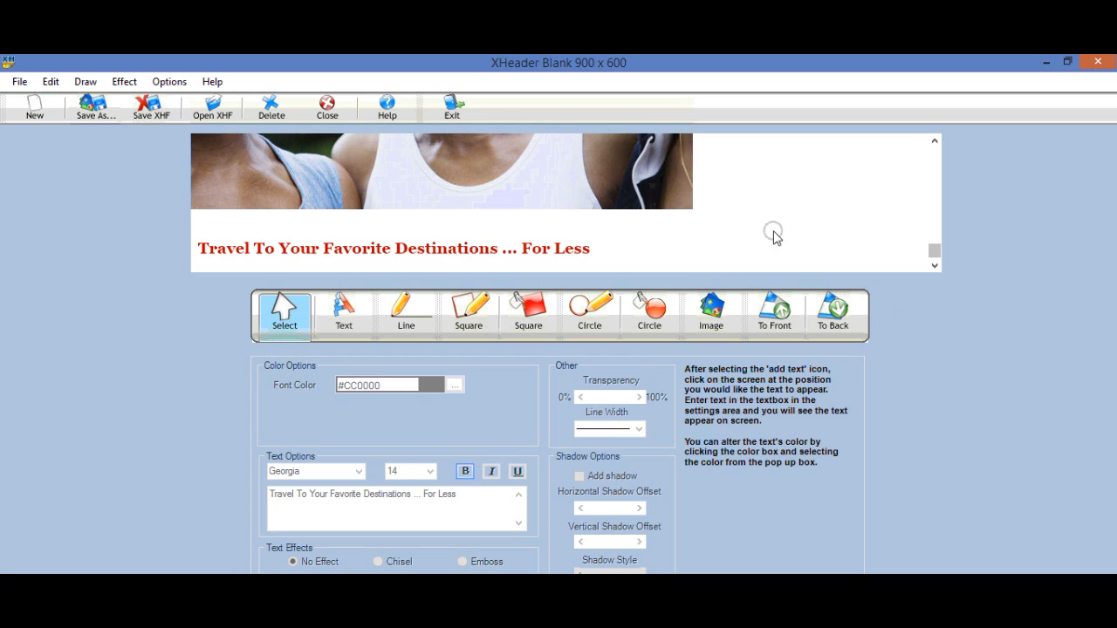
# Add the placeholder text "asdfaefa" to the right of the red tagline below the photo
pyautogui.click(362, 328)
pyautogui.click(390, 491)
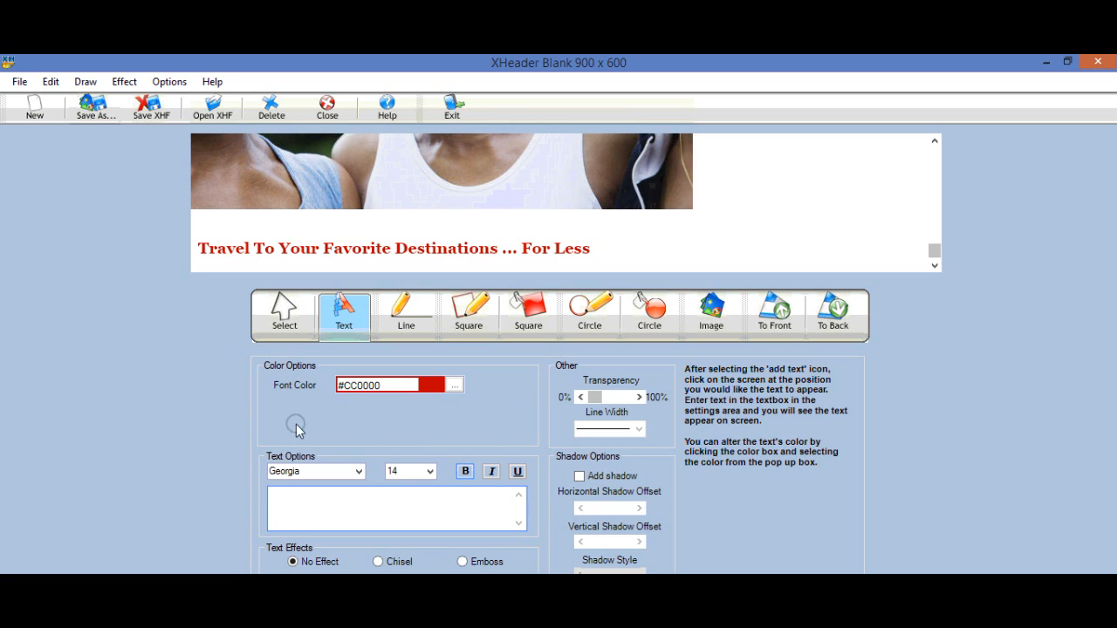
pyautogui.click(745, 241)
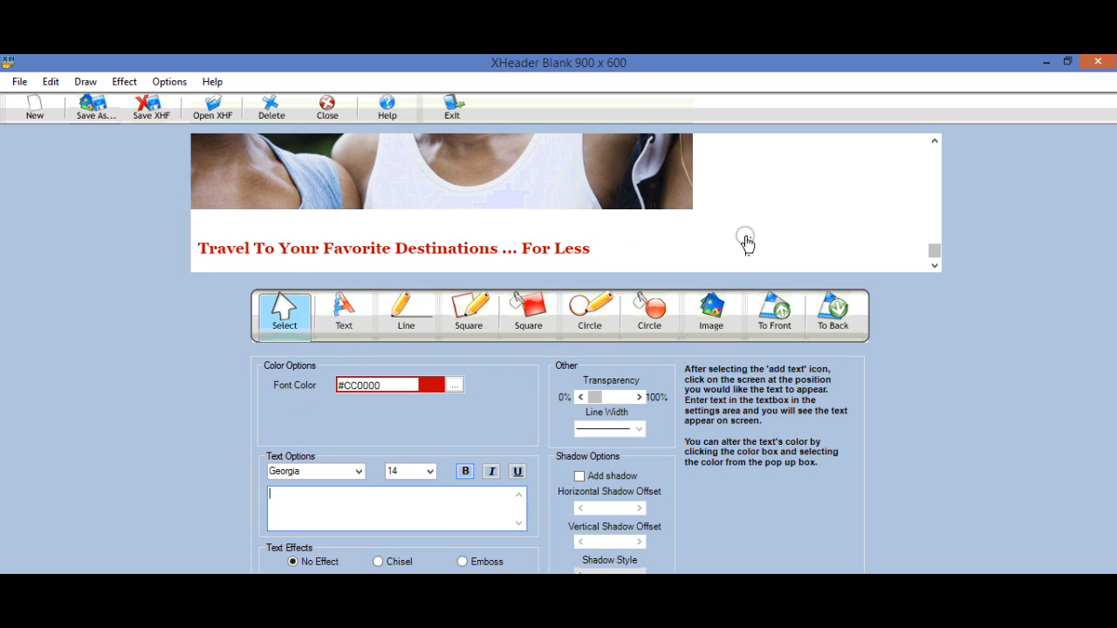
pyautogui.write('asdfaefa')
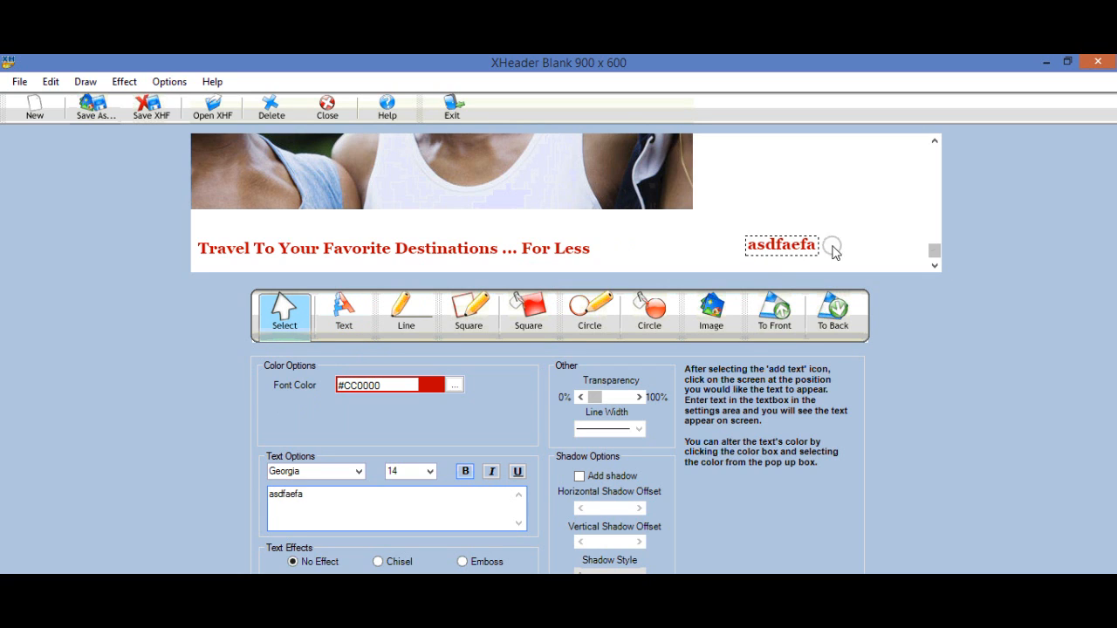
# Place a new text object with the font color Black in the blank area to the right of the photo
pyautogui.moveTo(938, 253); pyautogui.dragTo(949, 175)
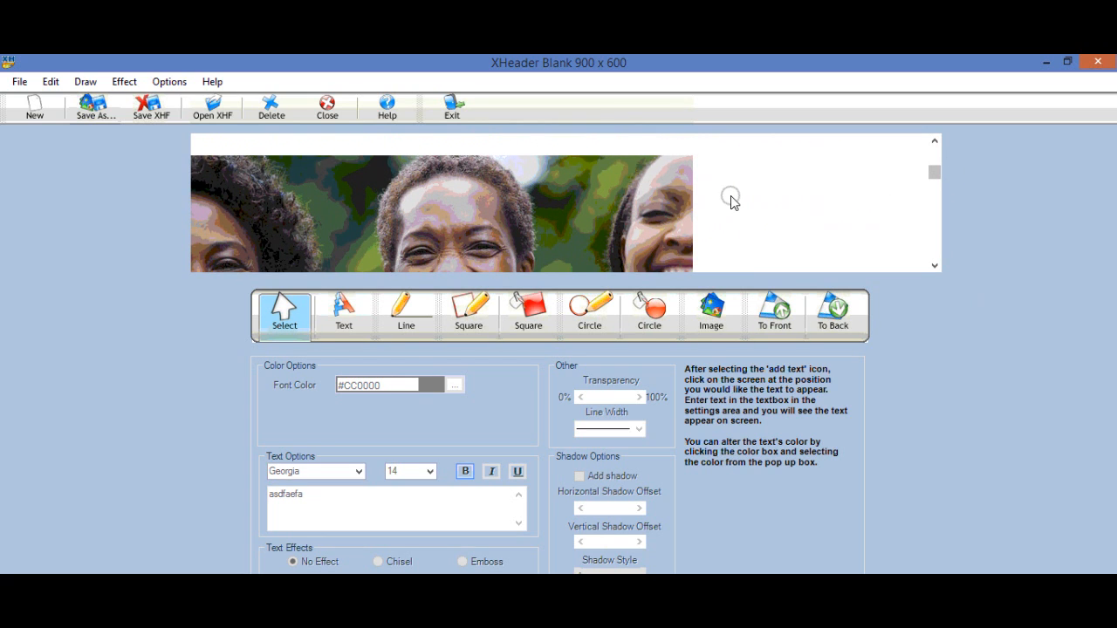
pyautogui.click(342, 327)
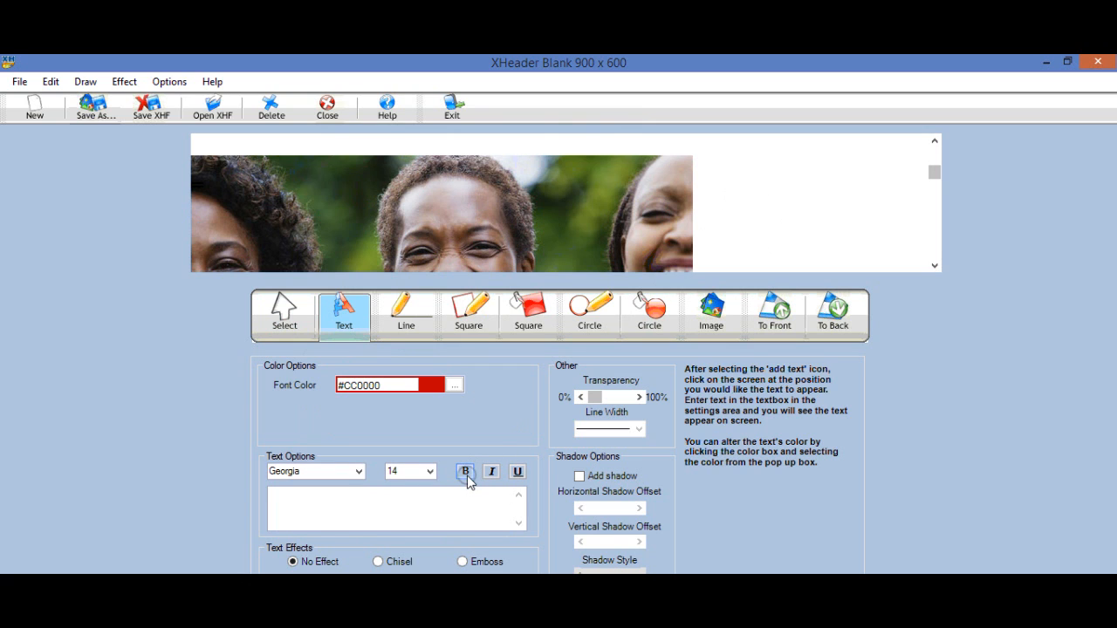
pyautogui.click(453, 385)
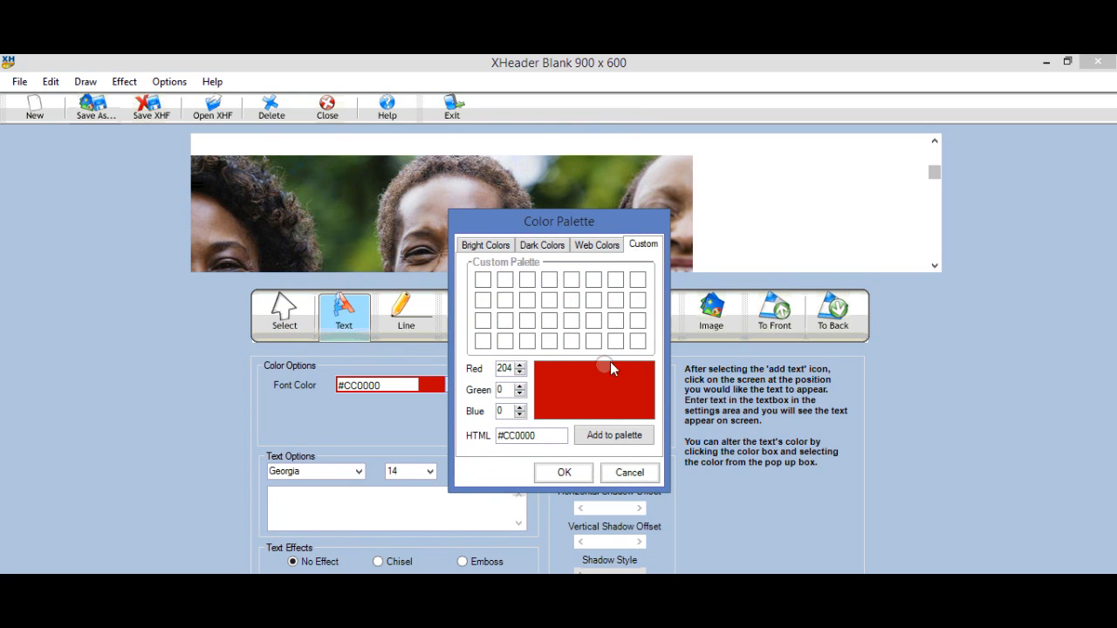
pyautogui.click(596, 247)
pyautogui.click(476, 365)
pyautogui.click(567, 471)
pyautogui.click(729, 196)
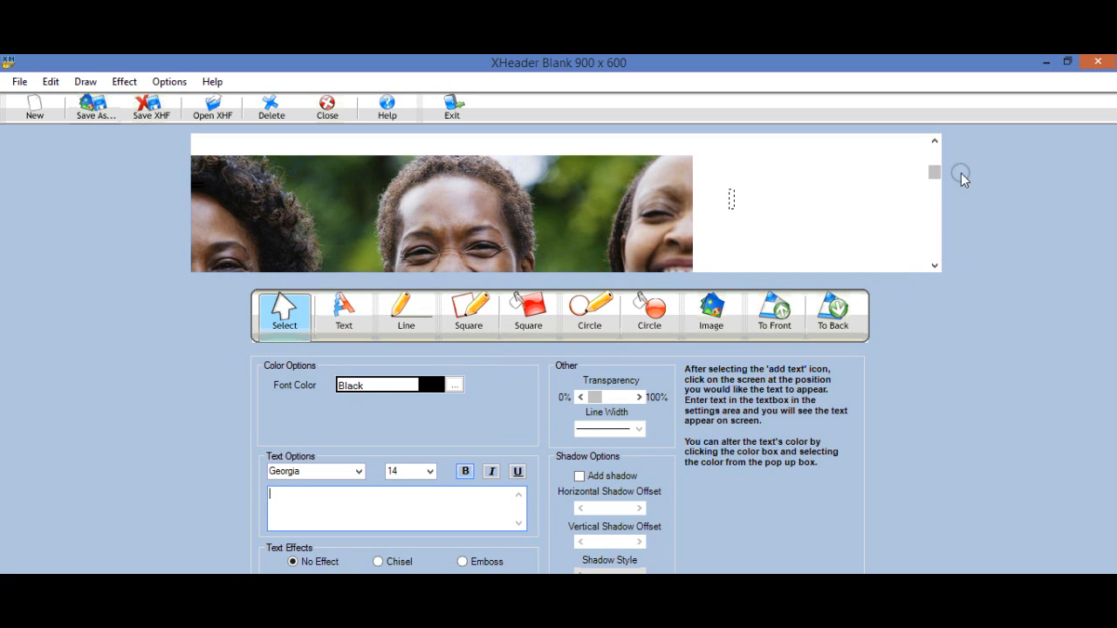
# Enter "Travel to your favorite" and "Destinations ... for Less" as two lines in the black text object beside the photo
pyautogui.moveTo(940, 175); pyautogui.dragTo(938, 255)
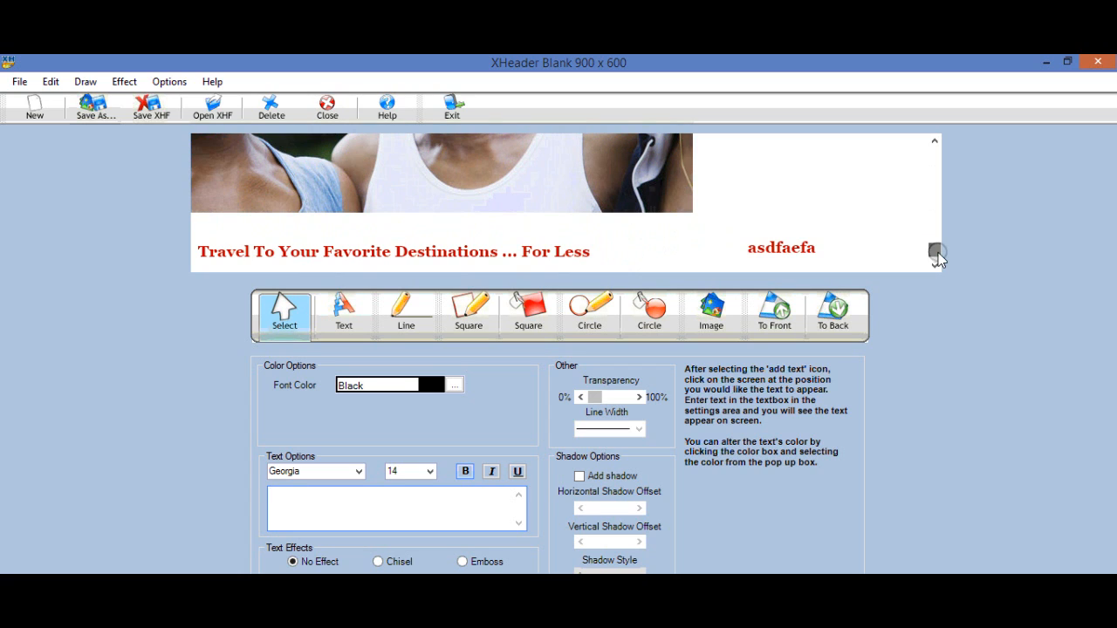
pyautogui.moveTo(937, 252); pyautogui.dragTo(931, 174)
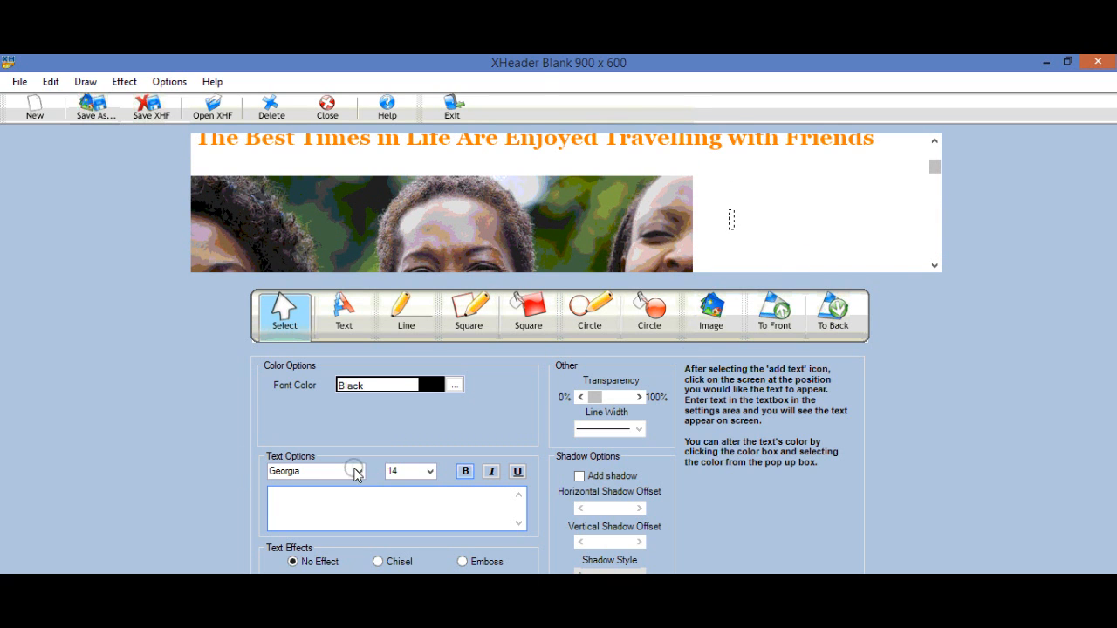
pyautogui.write('Tra')
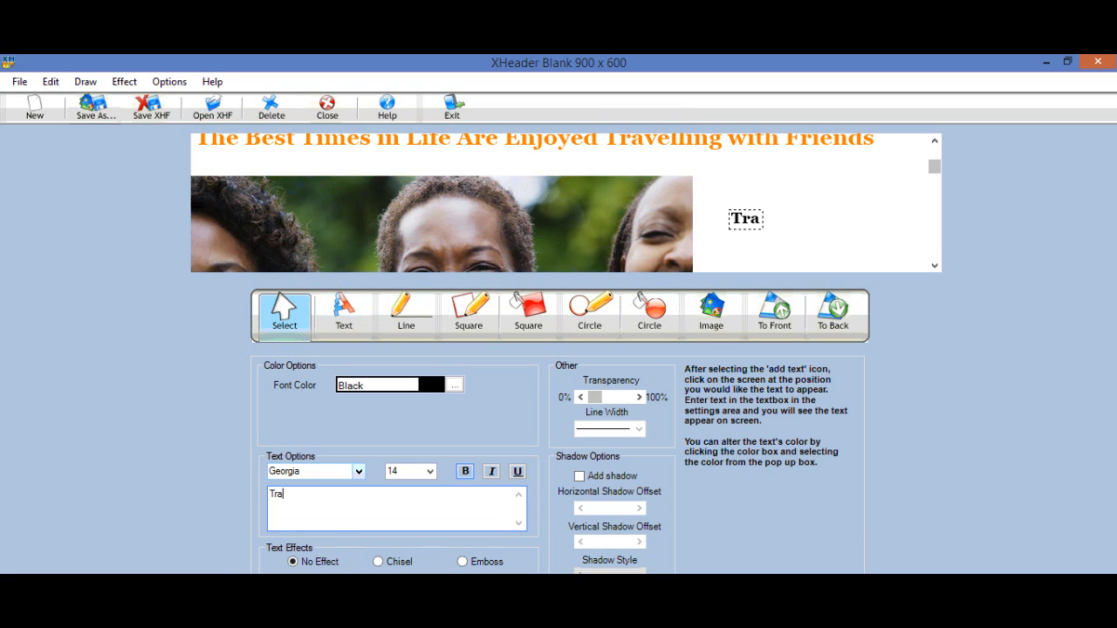
pyautogui.write('vel to your ')
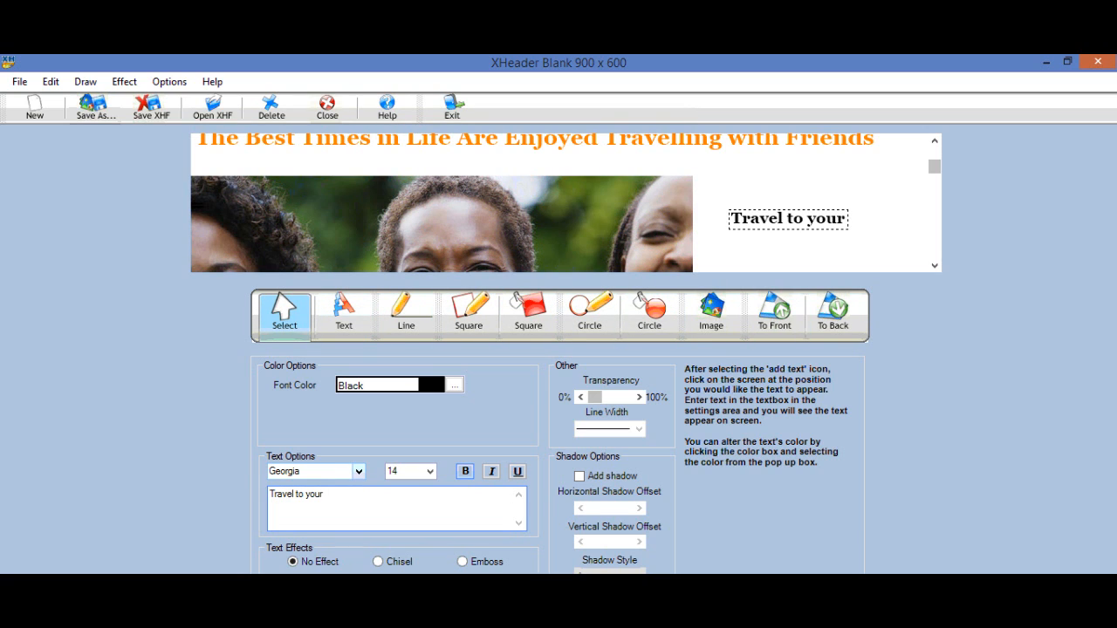
pyautogui.write('favorite')
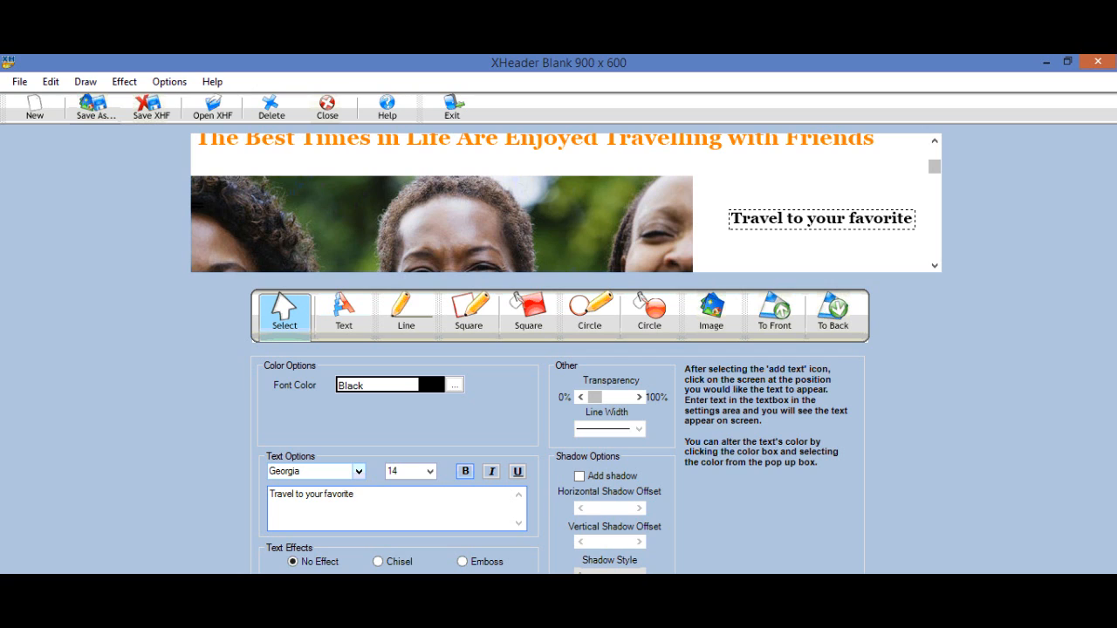
pyautogui.press('Return')
pyautogui.write('Destionations .. for Less')
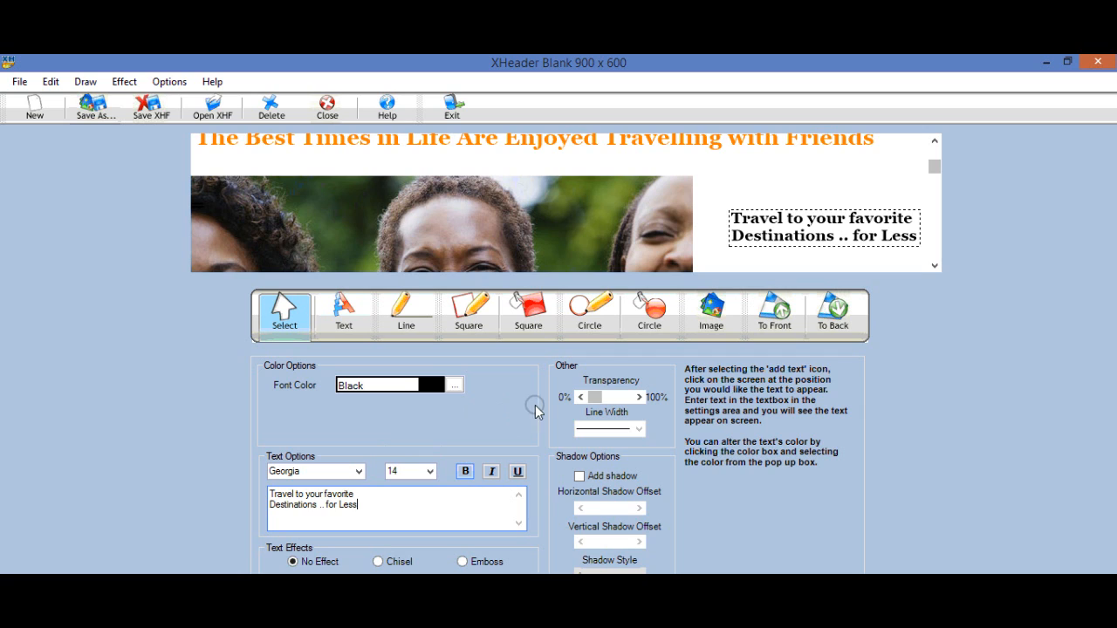
pyautogui.click(321, 504)
pyautogui.write('.')
# Shift the two-line black text slightly up and closer to the photo's edge, and deselect it
pyautogui.moveTo(803, 240); pyautogui.dragTo(778, 228)
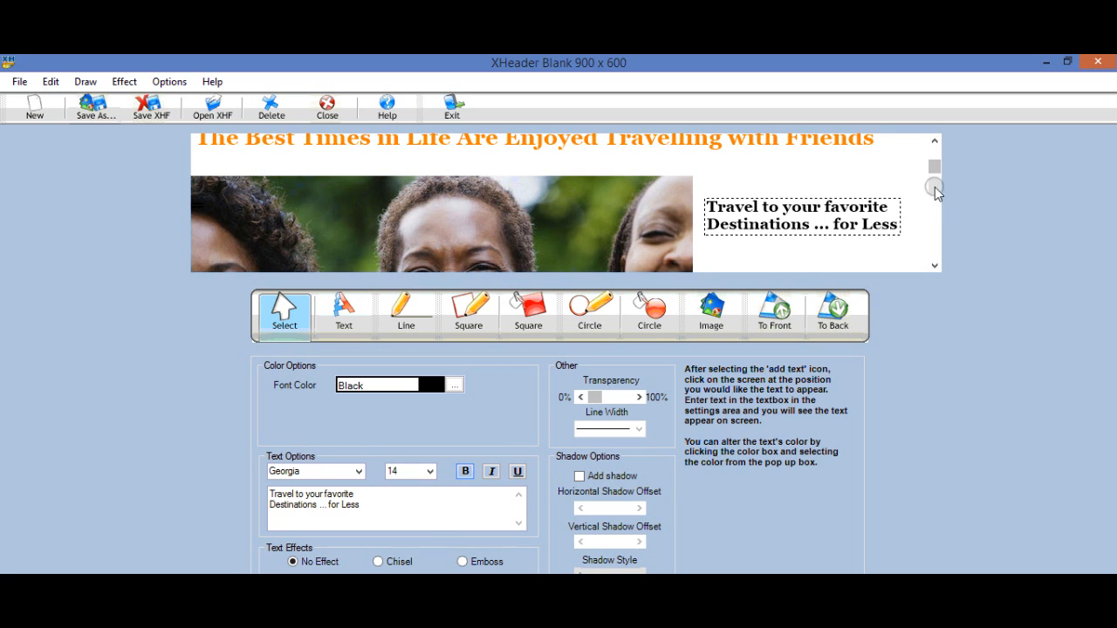
pyautogui.moveTo(936, 165); pyautogui.dragTo(939, 193)
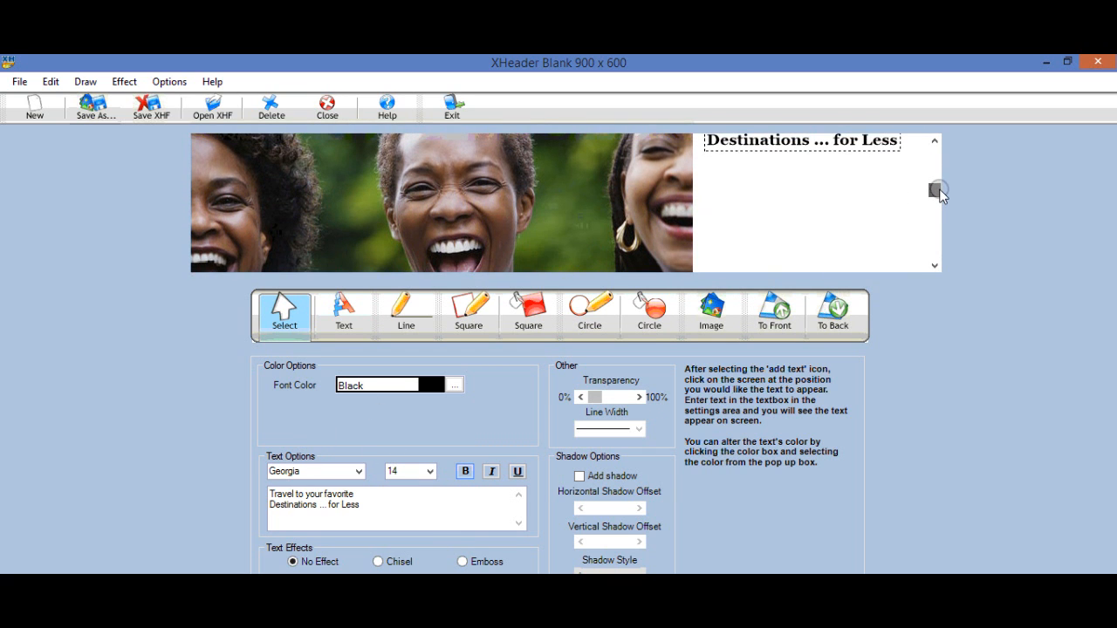
pyautogui.click(749, 232)
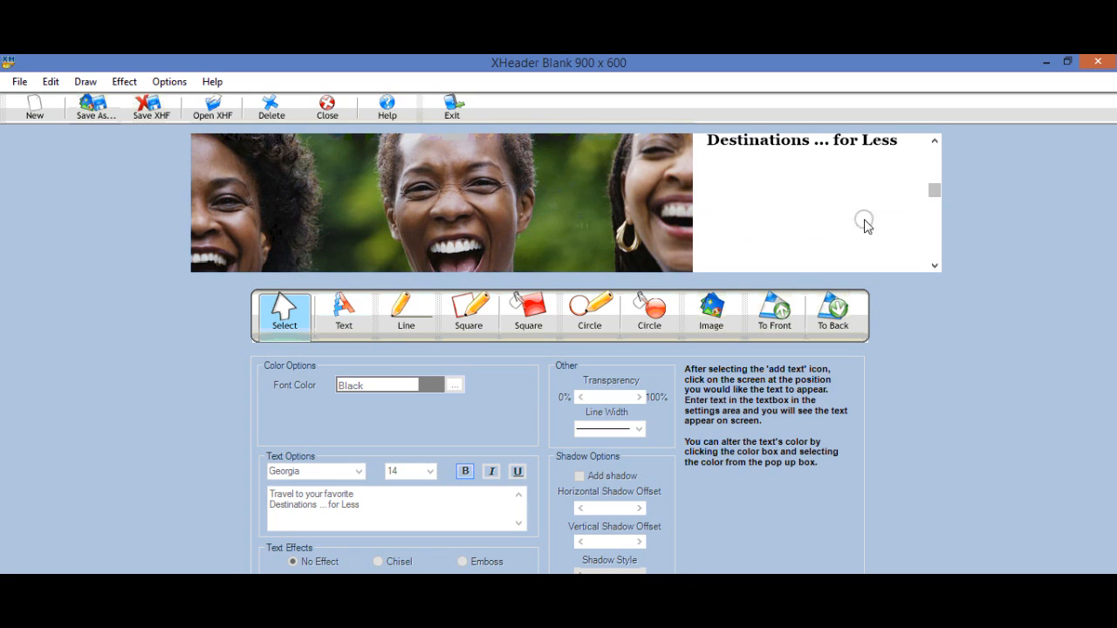
pyautogui.moveTo(927, 199); pyautogui.dragTo(943, 173)
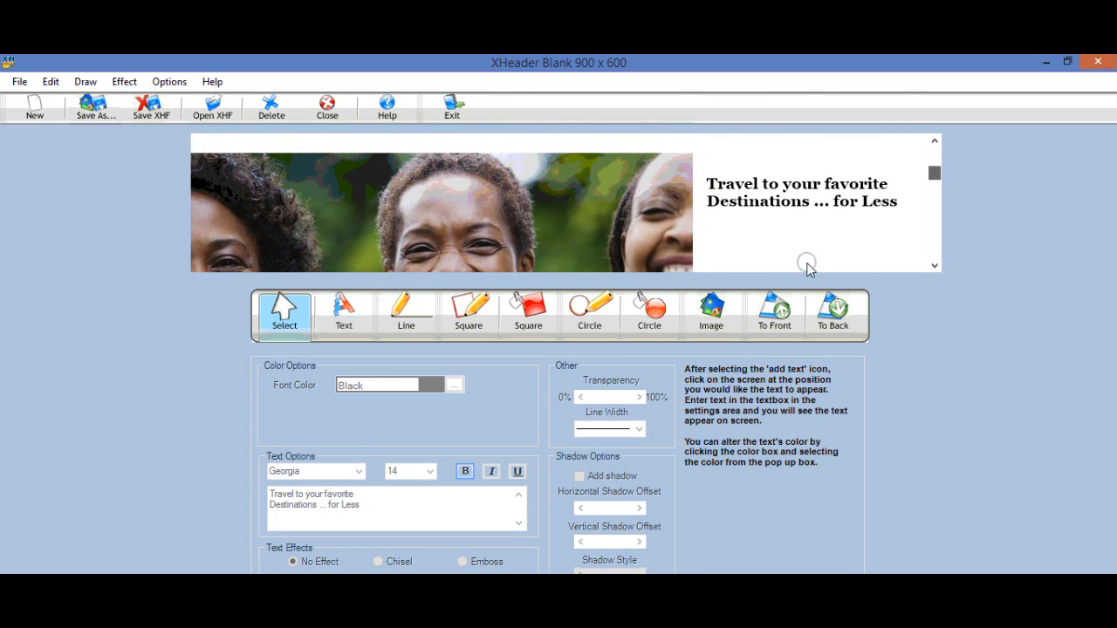
# Place a new text object in the blank area below the two-line black text beside the photo
pyautogui.click(344, 316)
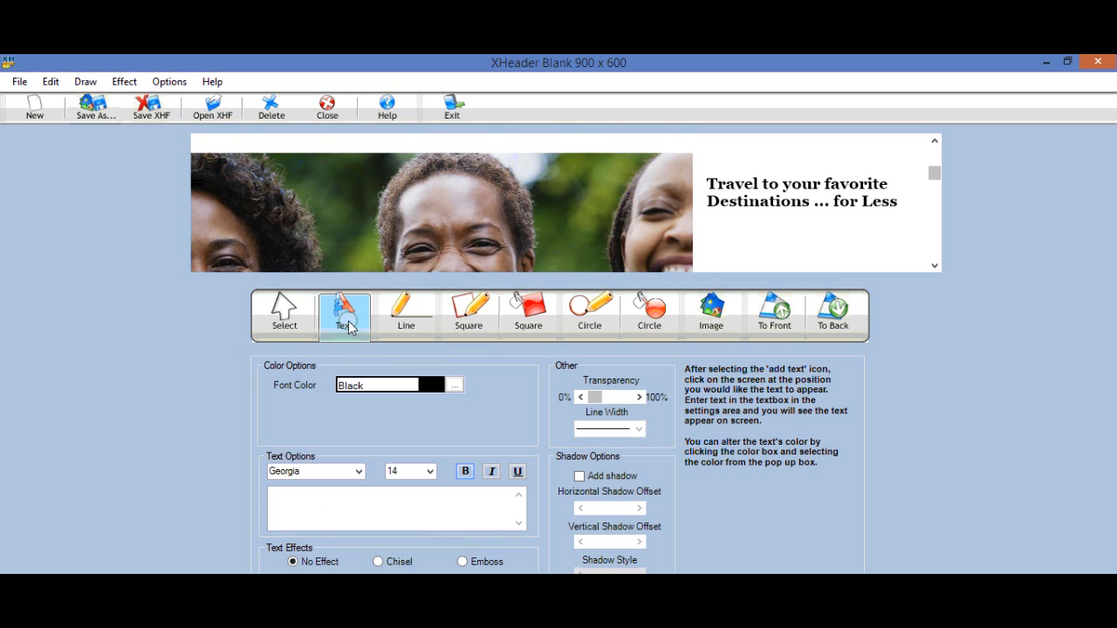
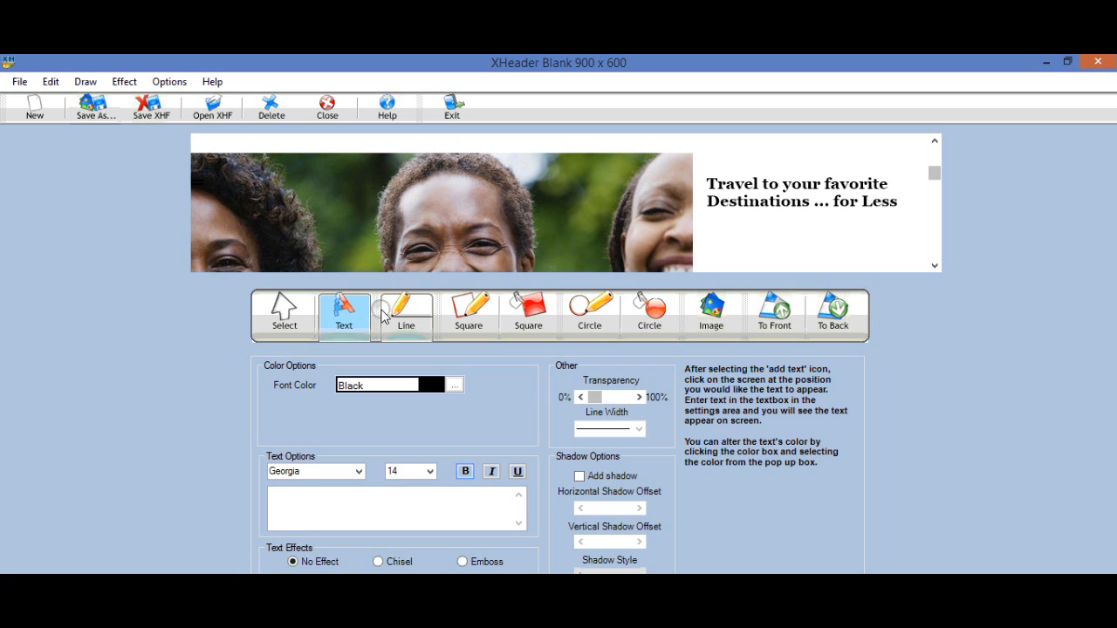
pyautogui.click(533, 140)
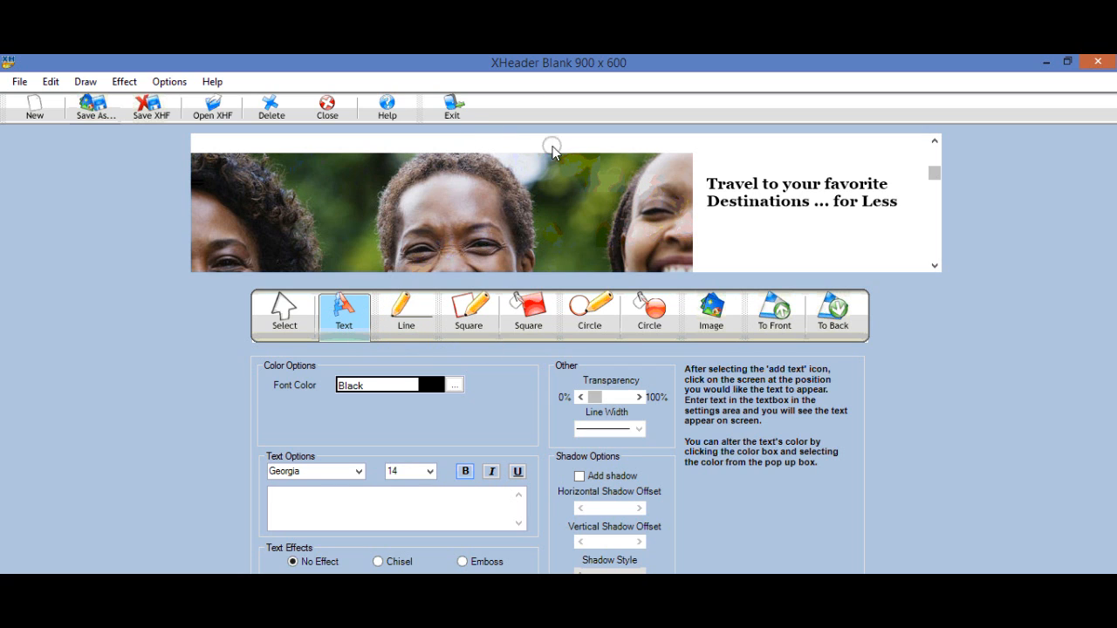
pyautogui.click(711, 247)
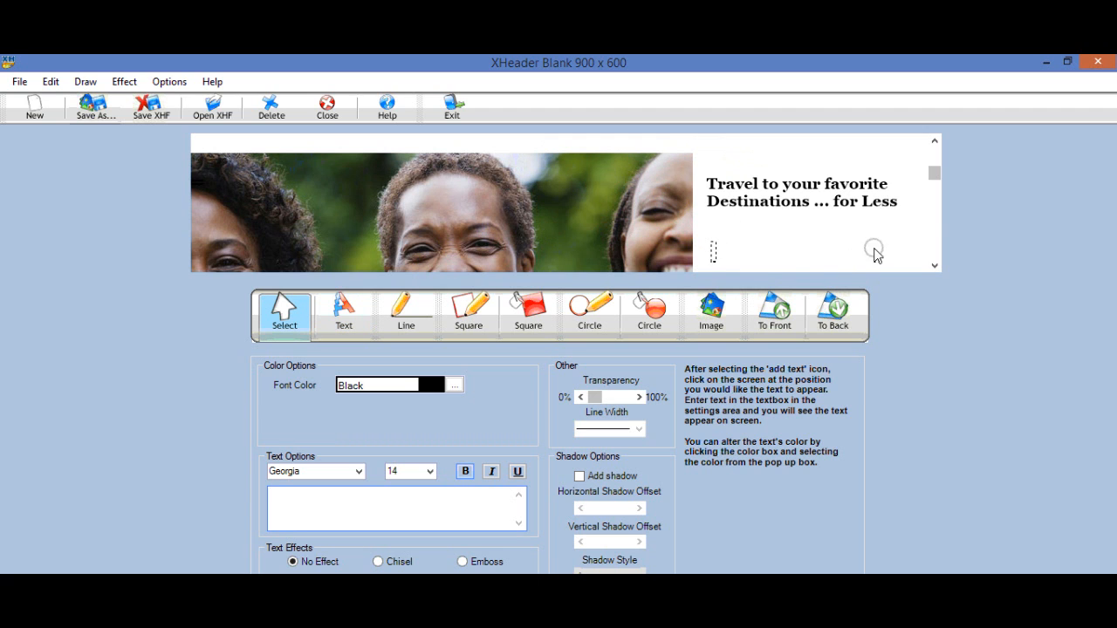
pyautogui.moveTo(936, 181)
pyautogui.mouseDown()
pyautogui.moveTo(928, 262)
pyautogui.moveTo(922, 187)
pyautogui.mouseUp()
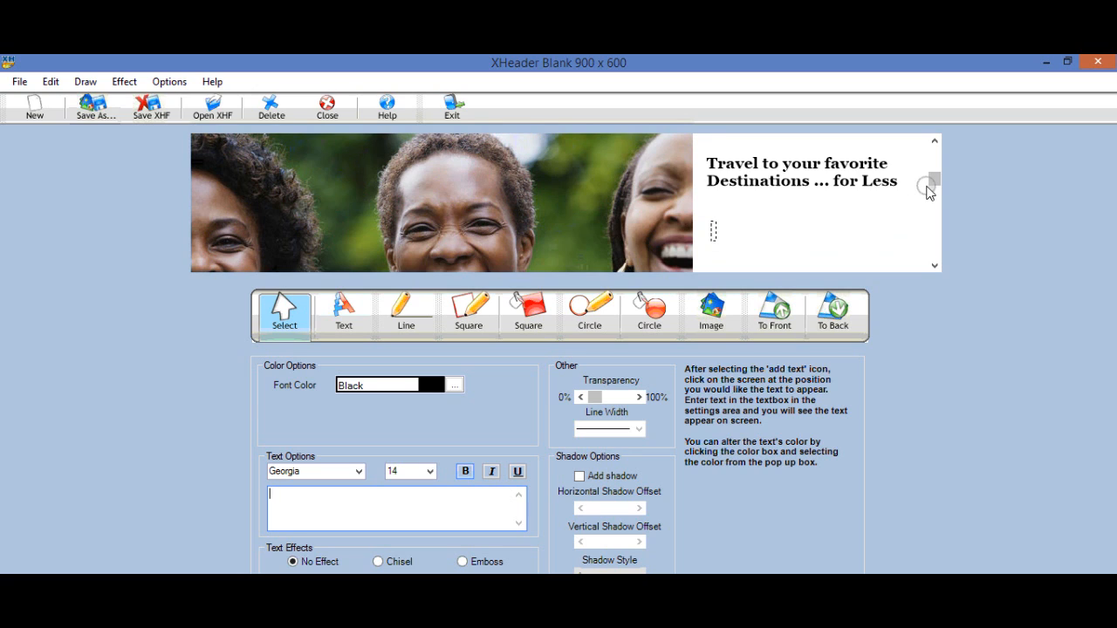
pyautogui.write('Me')
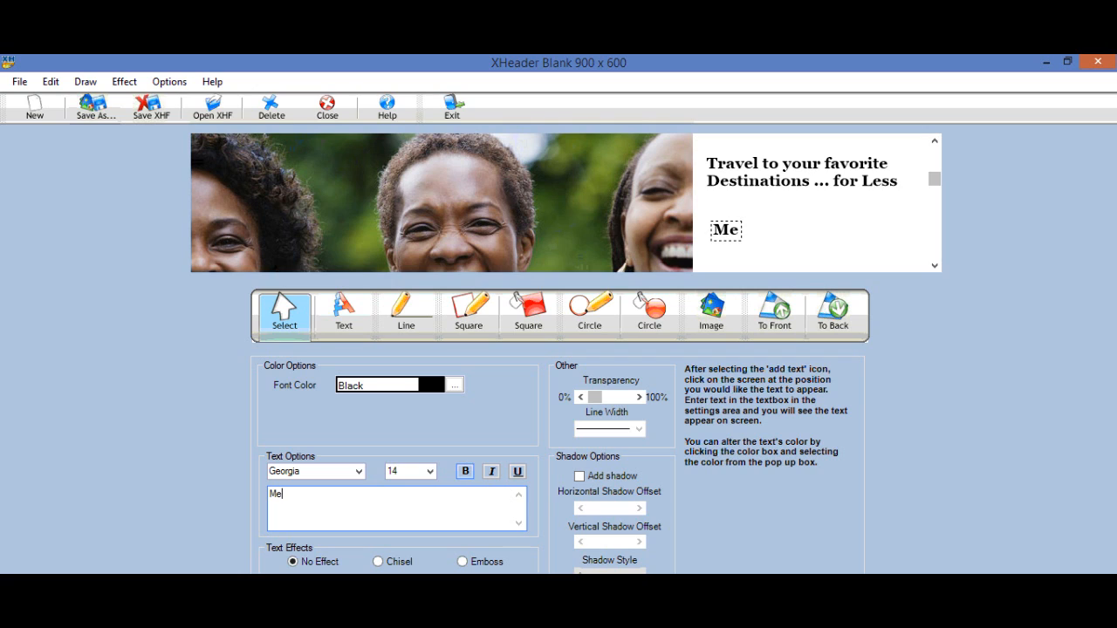
pyautogui.press('BackSpace')
pyautogui.press('BackSpace')
pyautogui.write('More')
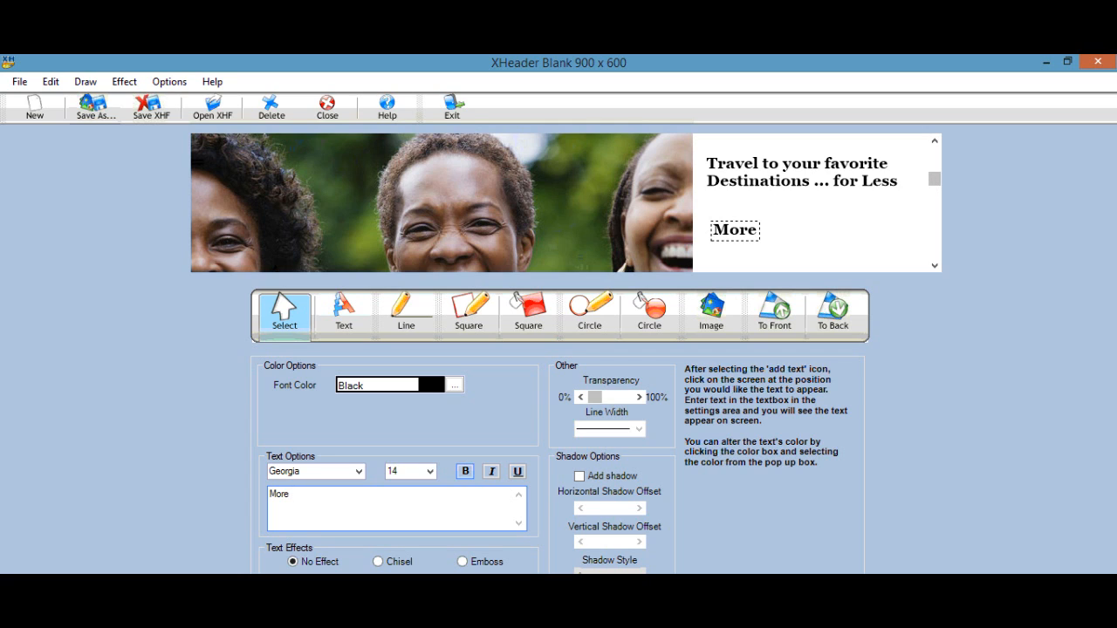
pyautogui.write('Funn')
pyautogui.press('BackSpace')
pyautogui.press('BackSpace')
pyautogui.write('n')
pyautogui.press('BackSpace')
pyautogui.press('BackSpace')
pyautogui.press('BackSpace')
pyautogui.press('BackSpace')
pyautogui.press('BackSpace')
pyautogui.press('BackSpace')
pyautogui.press('BackSpace')
pyautogui.press('BackSpace')
pyautogui.press('BackSpace')
# Enter "Great Times ..." and, after a blank line, "Build Memories" in the new text object
pyautogui.write('Great Times')
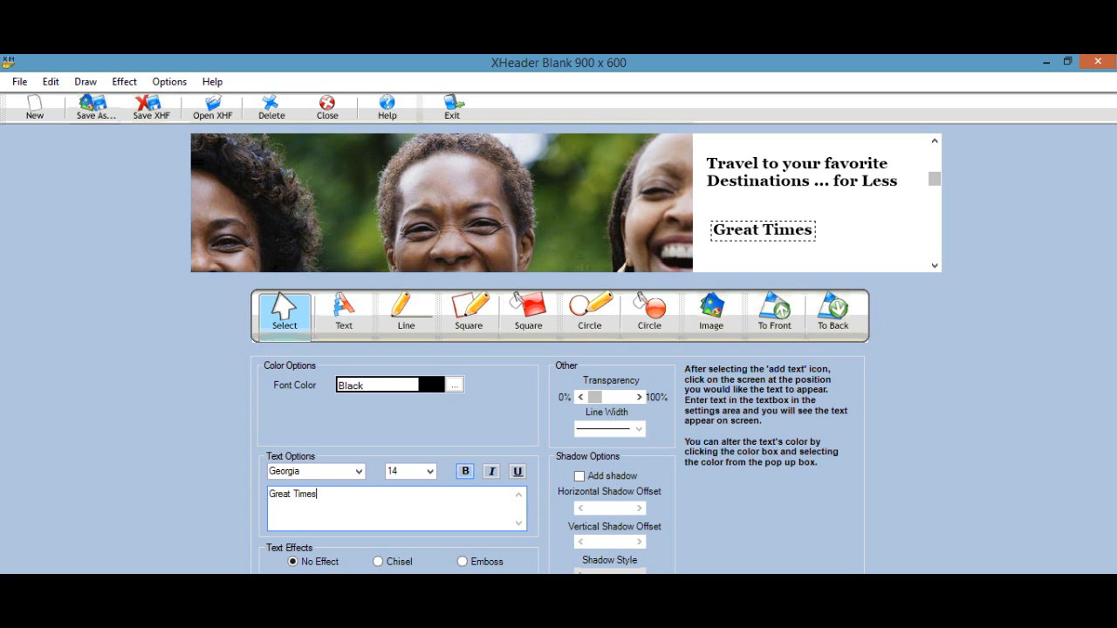
pyautogui.write(' ...')
pyautogui.press('Return')
pyautogui.write('Bu')
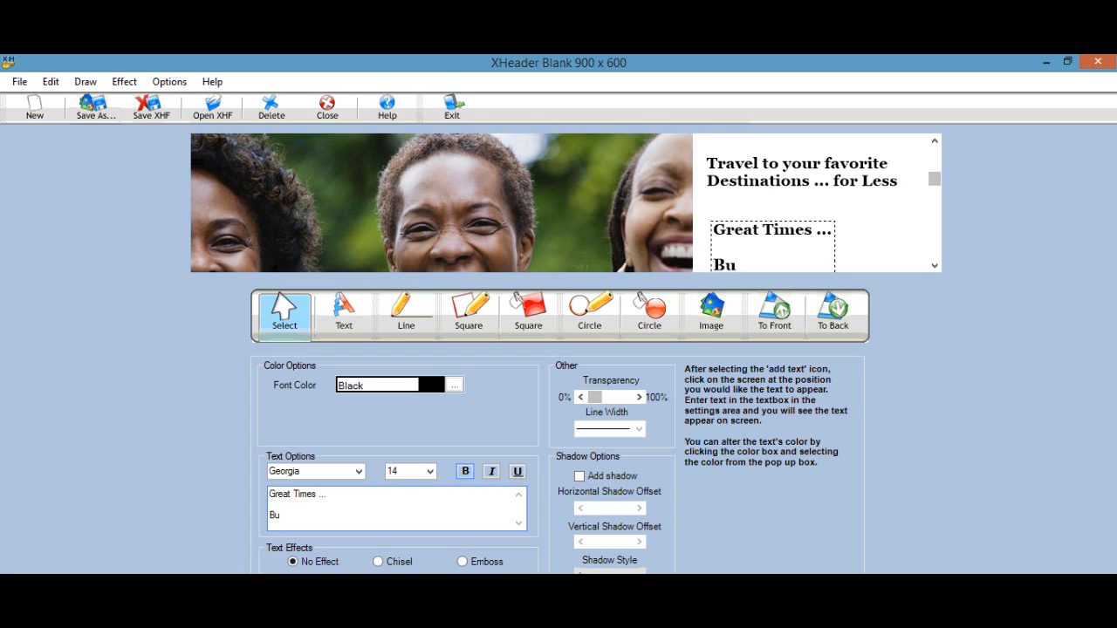
pyautogui.write('ild Memories')
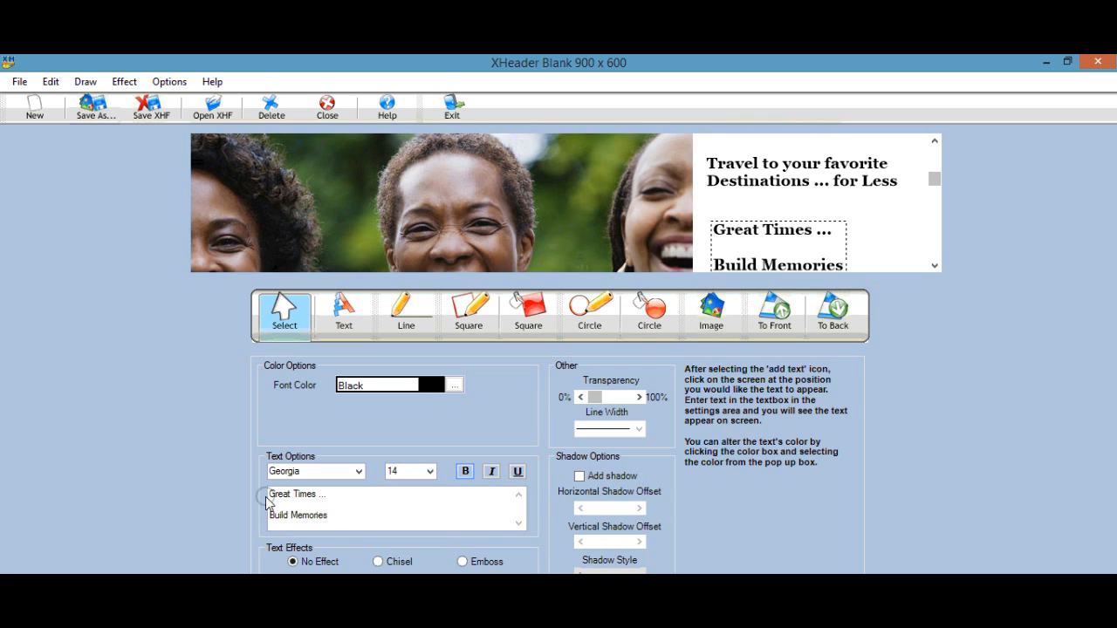
# Replace the words "Great Times" in the first line with "Partner with Great People"
pyautogui.click(315, 495)
pyautogui.press('BackSpace')
pyautogui.press('BackSpace')
pyautogui.press('BackSpace')
pyautogui.press('BackSpace')
pyautogui.press('BackSpace')
pyautogui.press('BackSpace')
pyautogui.press('BackSpace')
pyautogui.press('BackSpace')
pyautogui.press('BackSpace')
pyautogui.press('BackSpace')
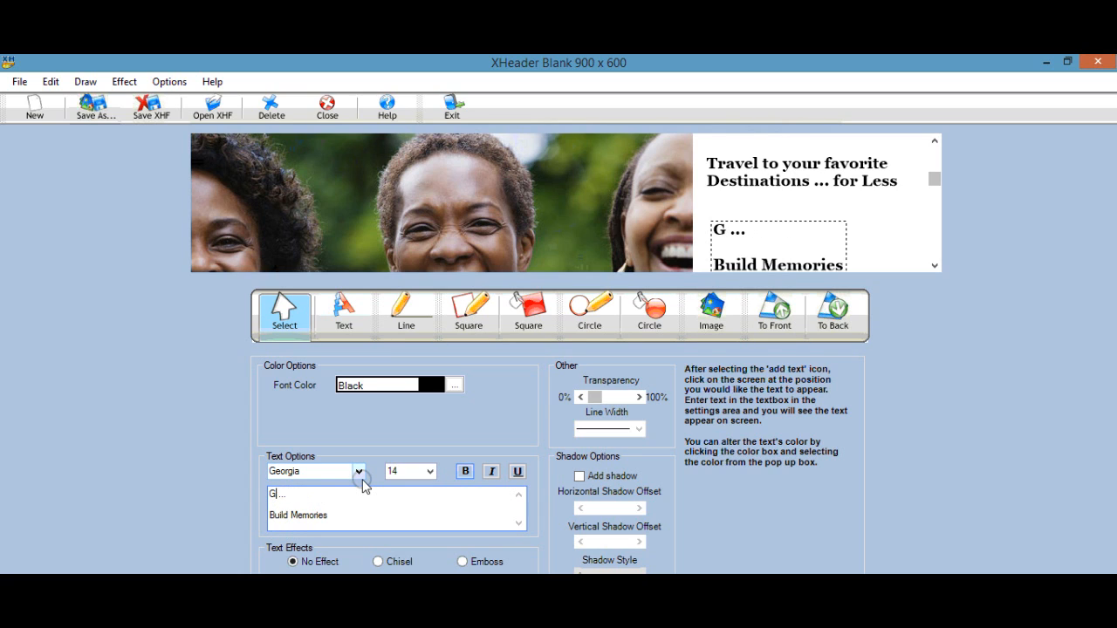
pyautogui.press('BackSpace')
pyautogui.press('BackSpace')
pyautogui.write('Partner with')
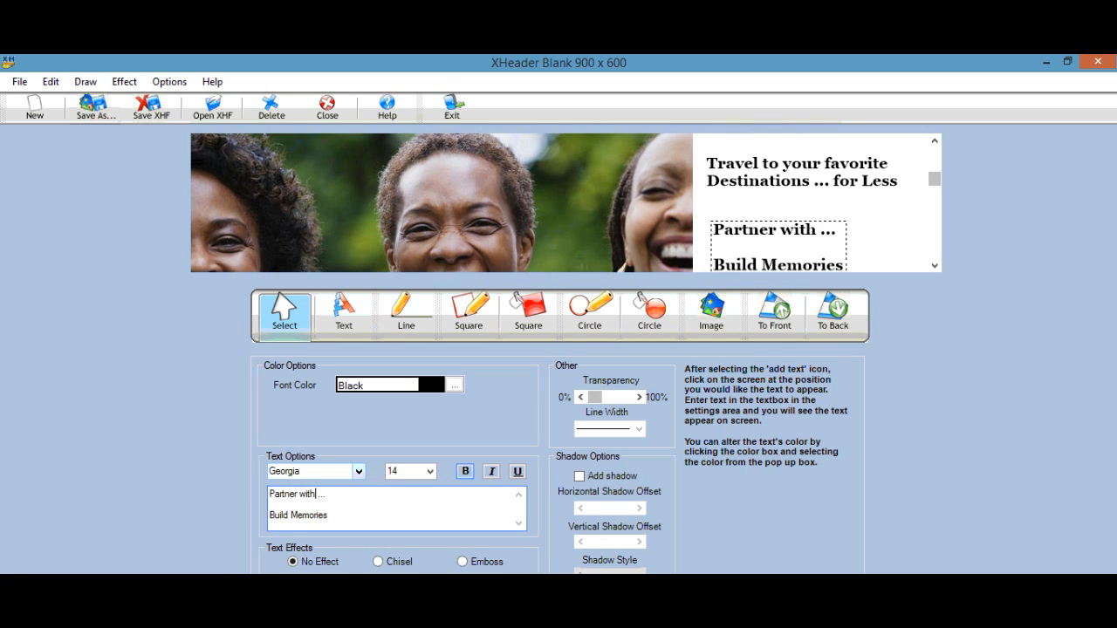
pyautogui.write(' Great P')
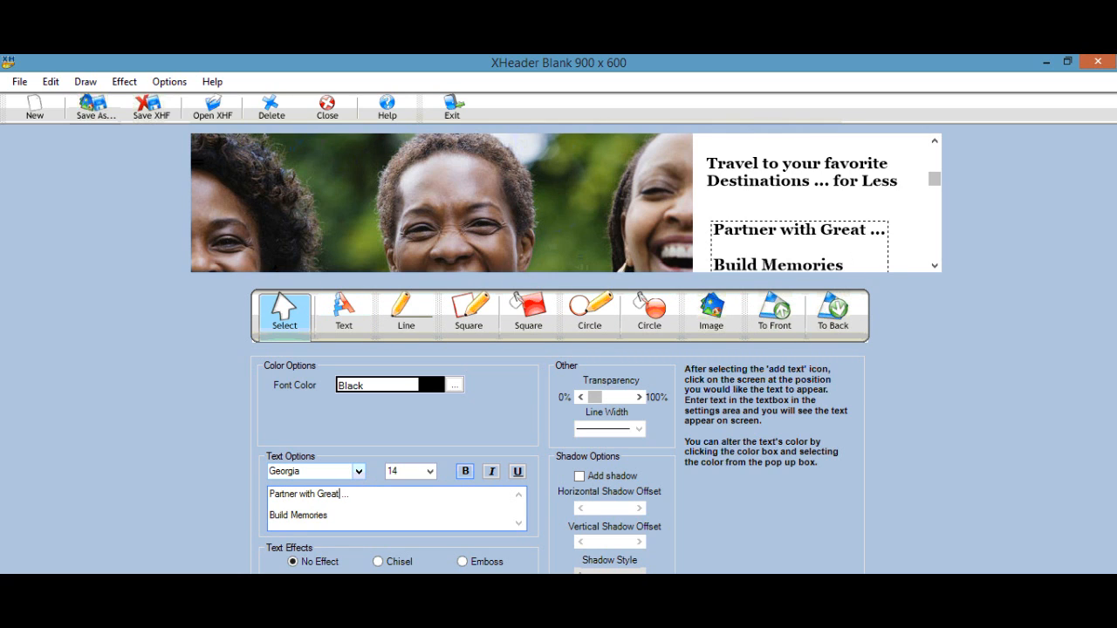
pyautogui.write('eople')
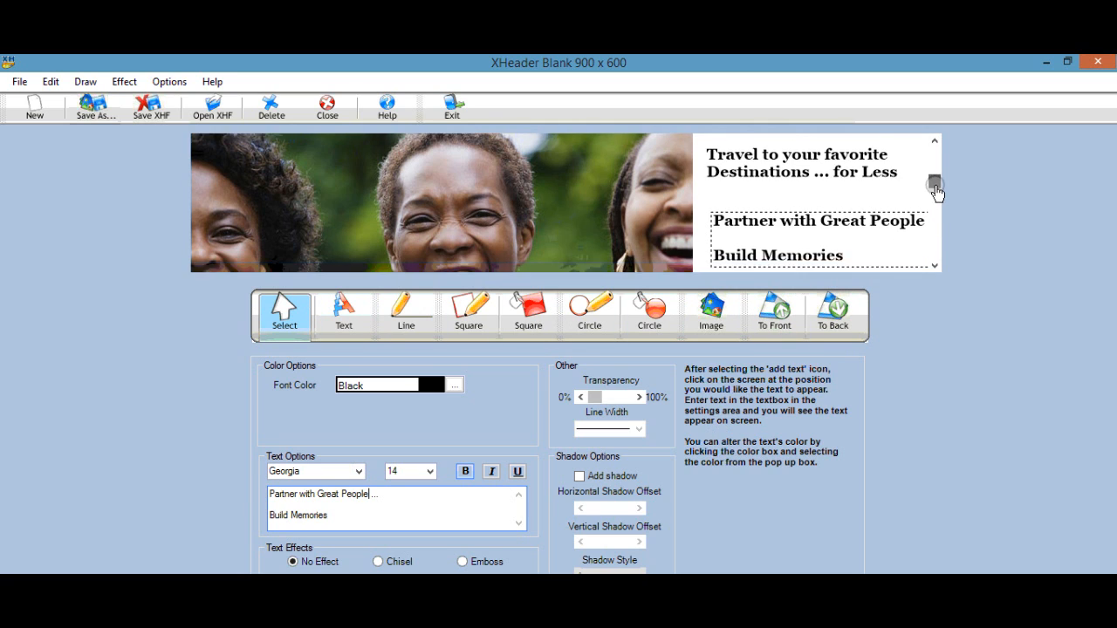
# Add a line break after "Build Memories" and nudge the text object slightly toward the photo
pyautogui.moveTo(934, 185); pyautogui.dragTo(933, 199)
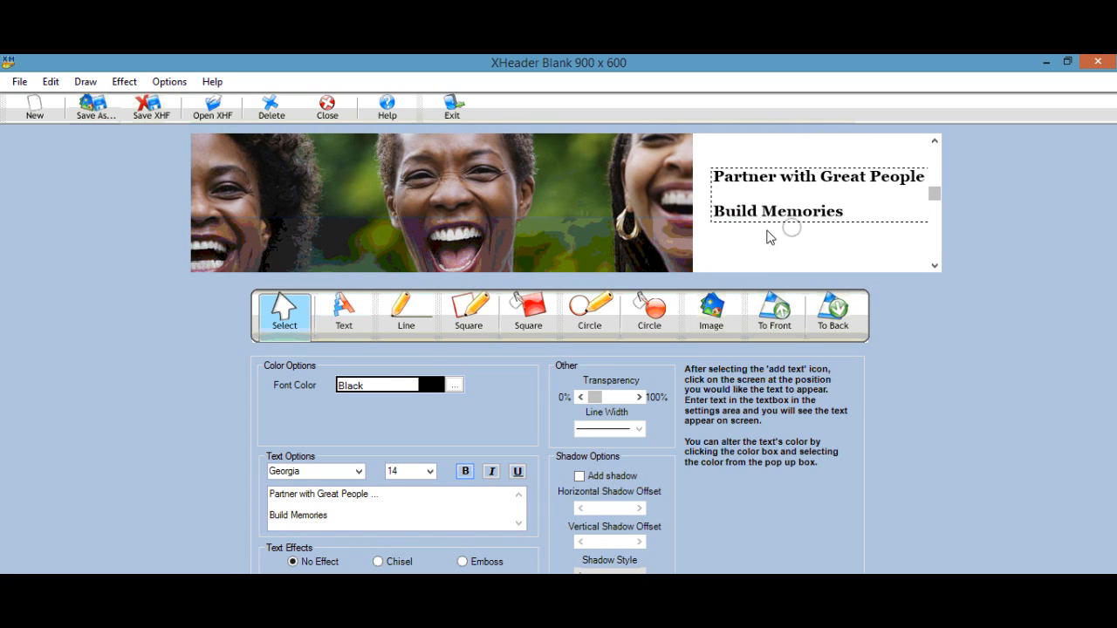
pyautogui.click(356, 515)
pyautogui.press('Return')
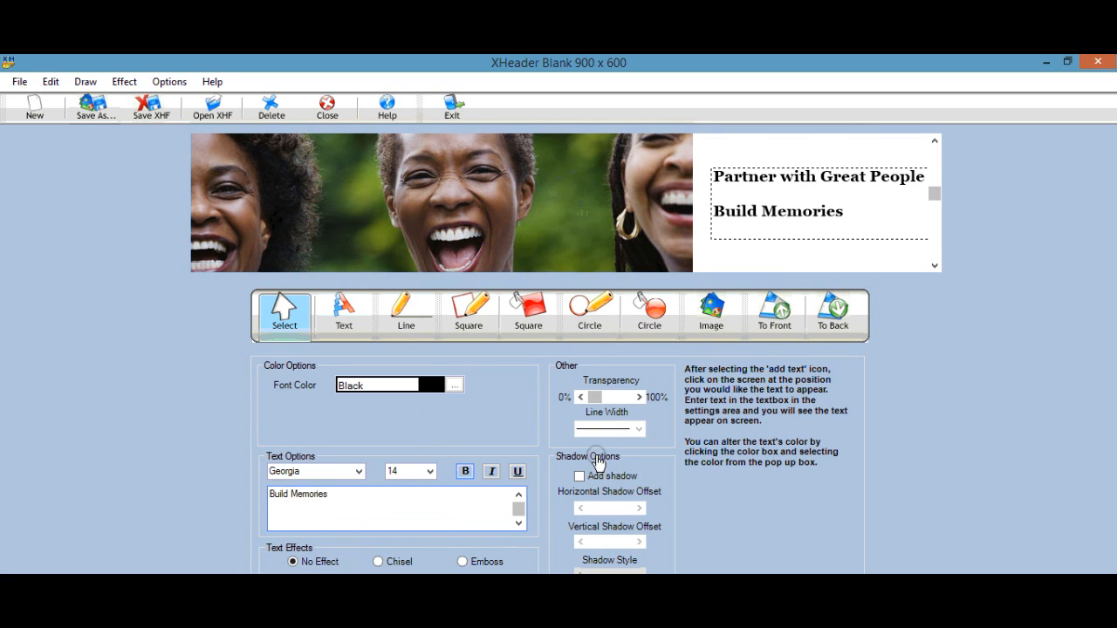
pyautogui.moveTo(785, 174); pyautogui.dragTo(783, 174)
# Remove the trailing ellipsis from the "Partner with Great People" line
pyautogui.click(441, 493)
pyautogui.hotkey('ctrl', 'Home')
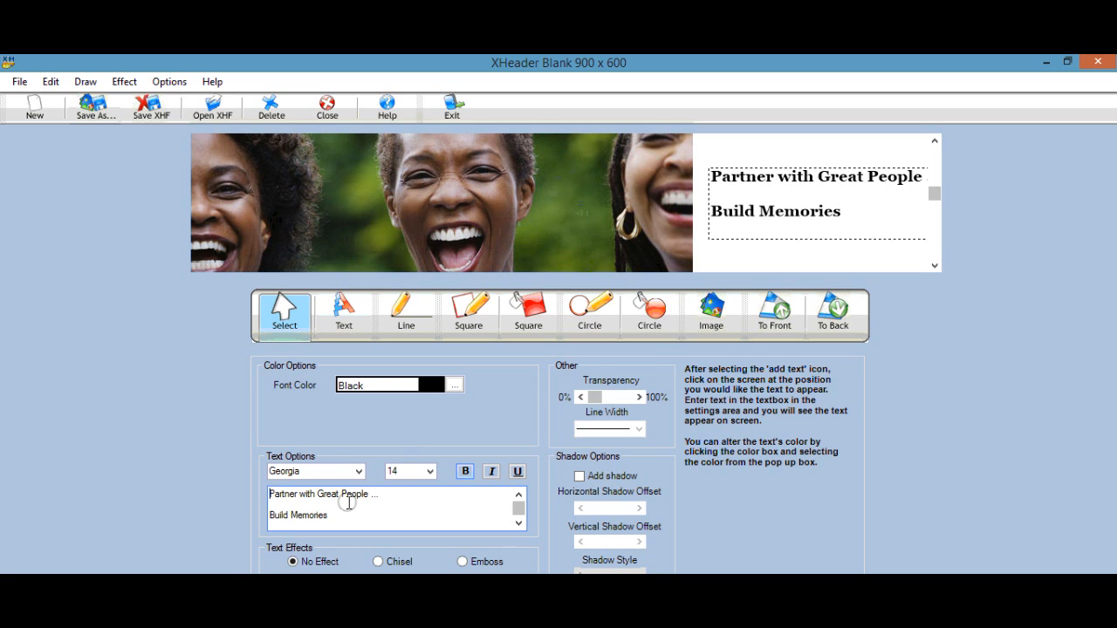
pyautogui.press('BackSpace')
pyautogui.press('BackSpace')
pyautogui.press('BackSpace')
pyautogui.press('BackSpace')
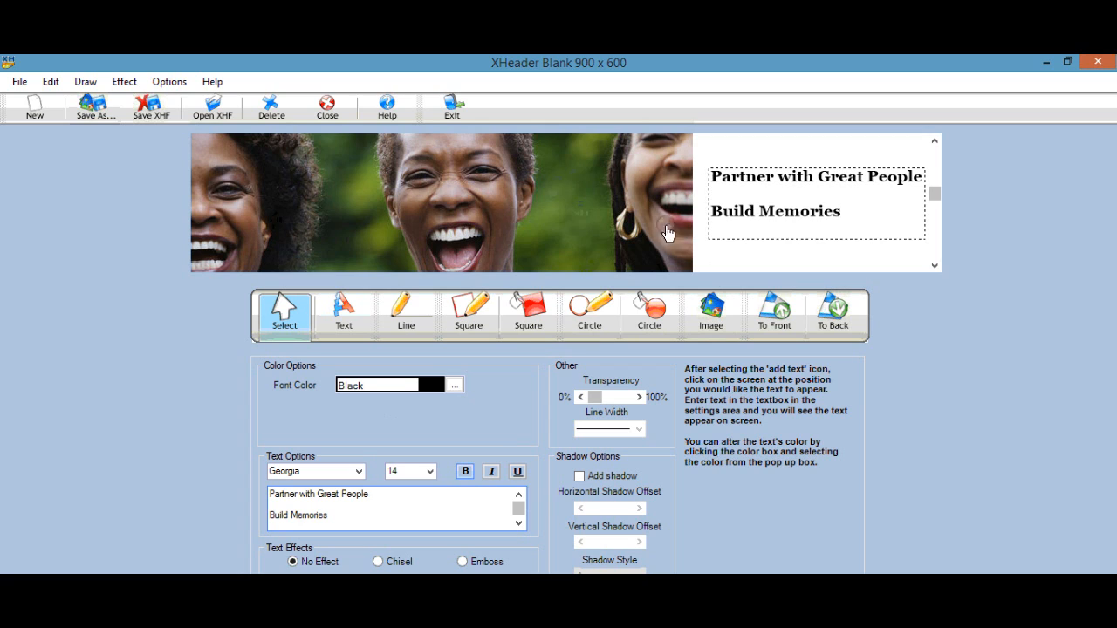
# Put a dash and a space in front of both "Partner with Great People" and "Build Memories"
pyautogui.click(273, 493)
pyautogui.write('-')
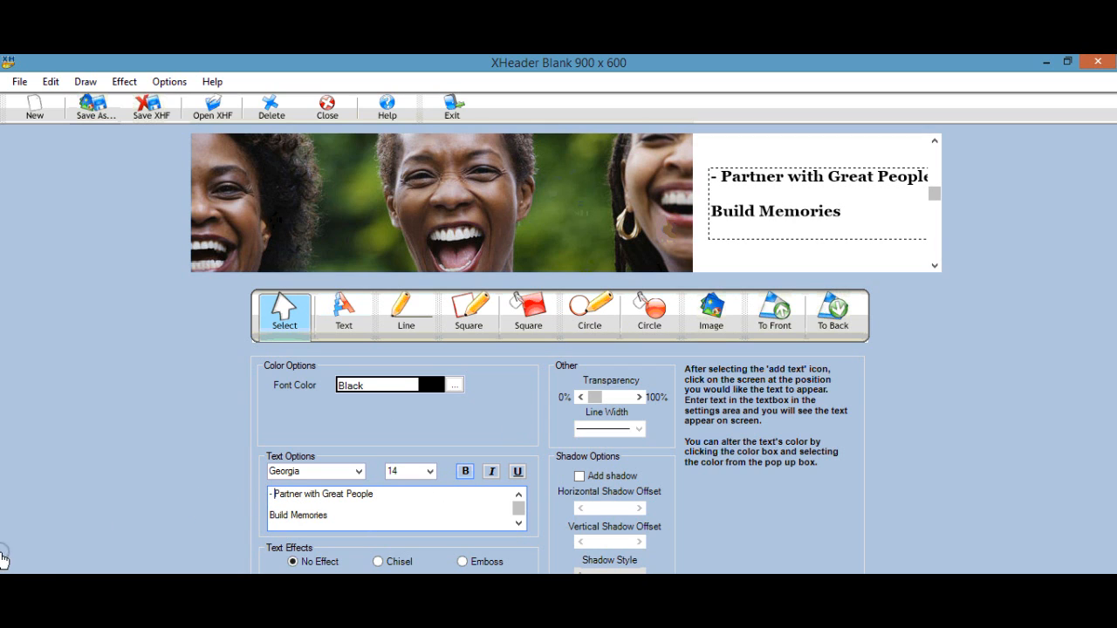
pyautogui.click(271, 516)
pyautogui.write('-')
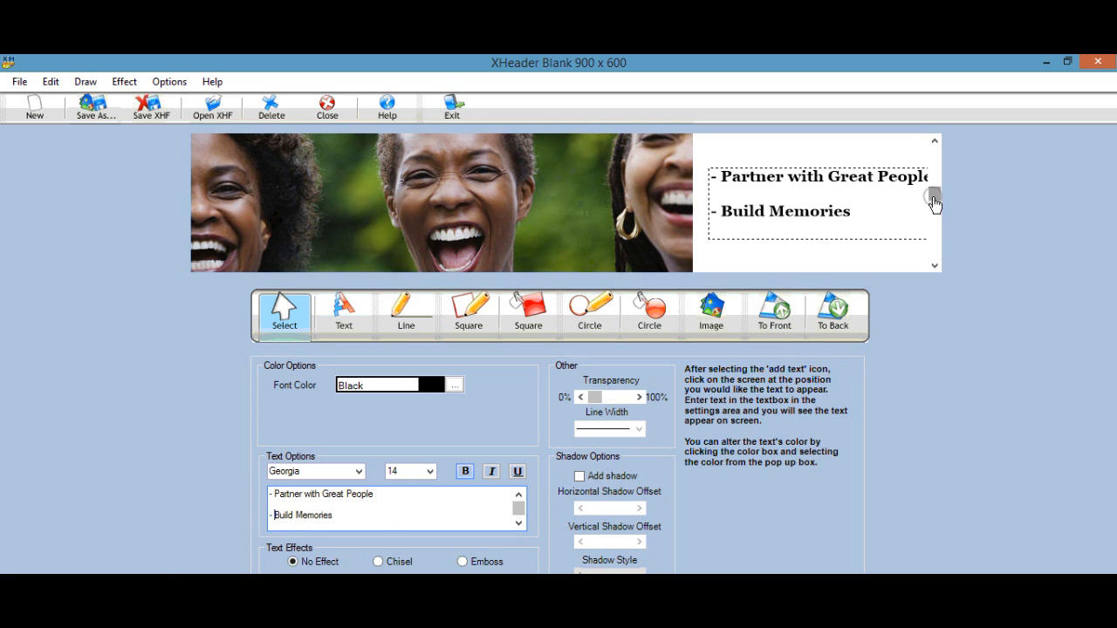
# Add the third dashed line "- Elevate Your Lifestyle" below "- Build Memories", separated by a blank line
pyautogui.moveTo(932, 192); pyautogui.dragTo(931, 199)
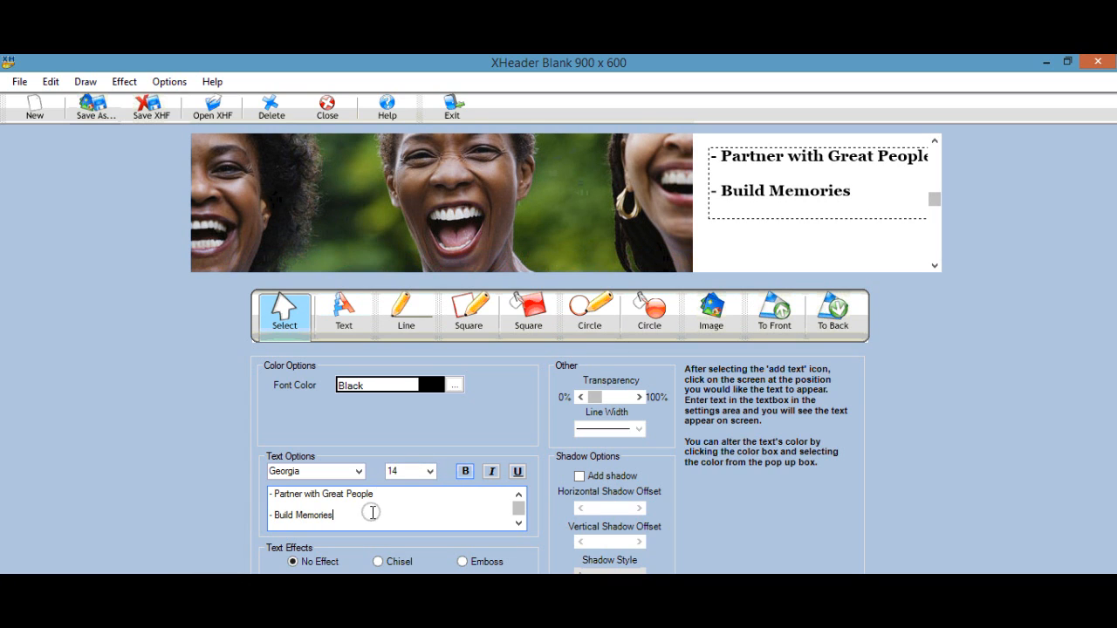
pyautogui.press('Return')
pyautogui.press('Return')
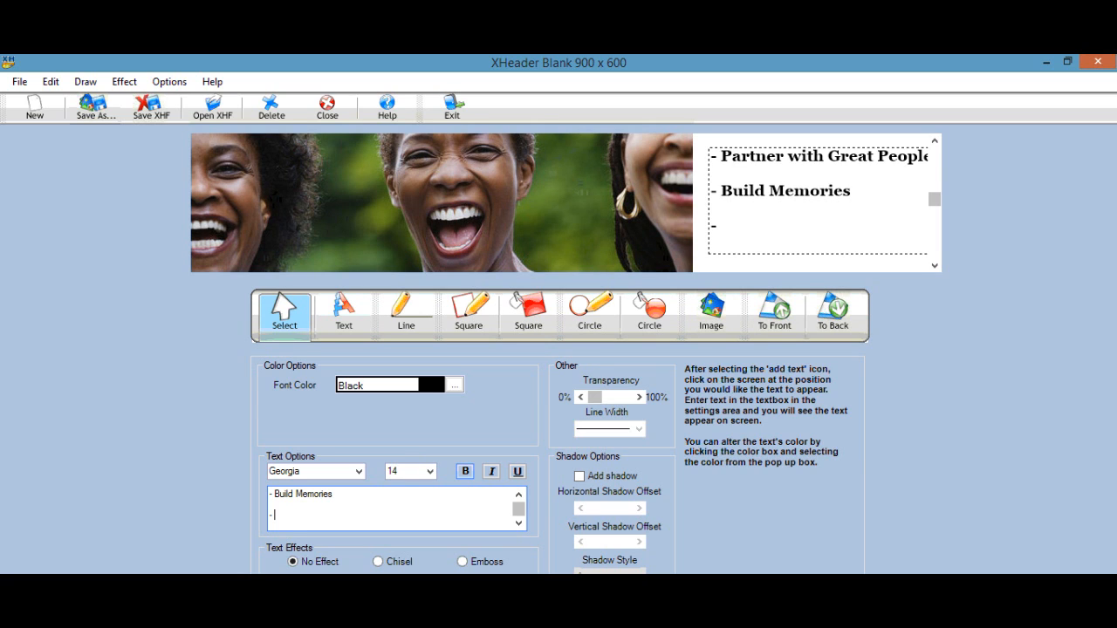
pyautogui.write('- En')
pyautogui.press('BackSpace')
pyautogui.write('levate ')
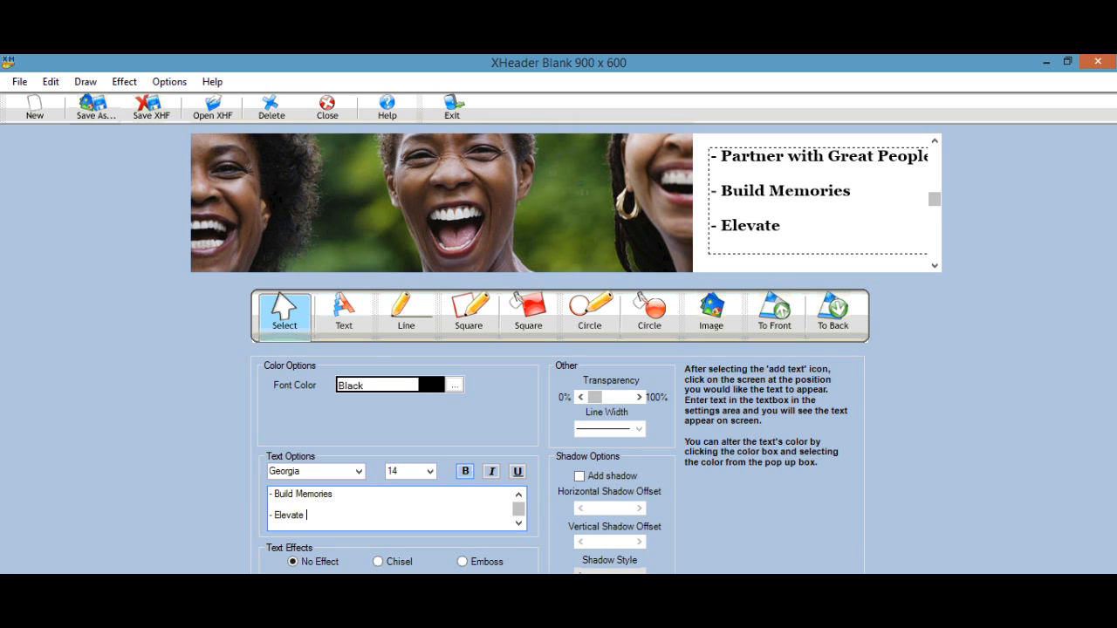
pyautogui.write('u')
pyautogui.press('BackSpace')
pyautogui.write('our')
pyautogui.press('BackSpace')
pyautogui.press('BackSpace')
pyautogui.press('BackSpace')
pyautogui.write('Your Lifestyle')
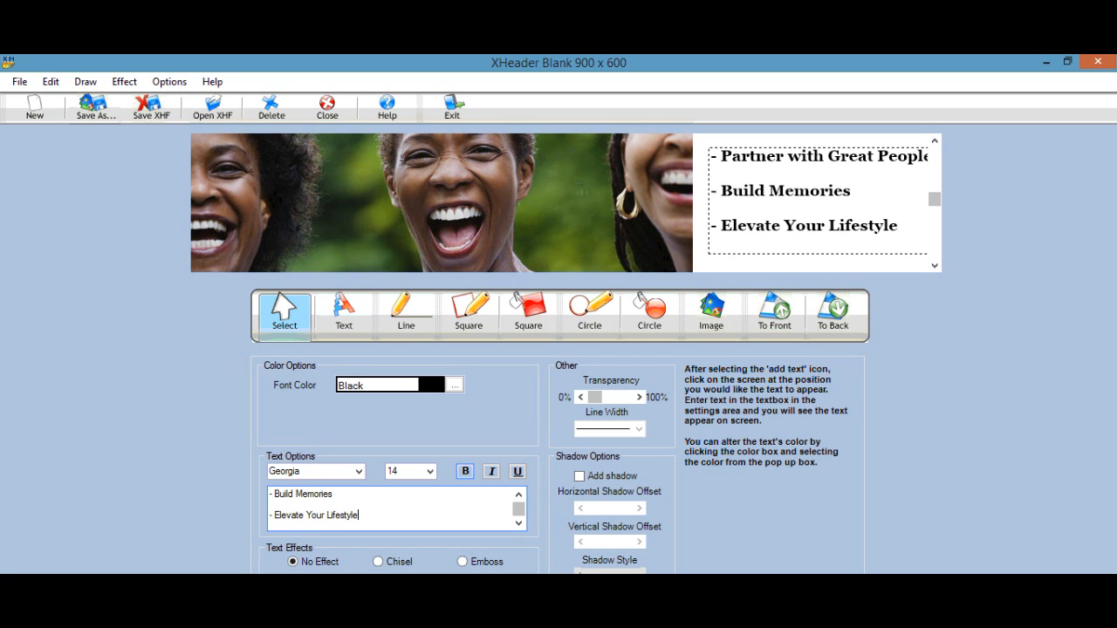
pyautogui.moveTo(934, 195); pyautogui.dragTo(929, 261)
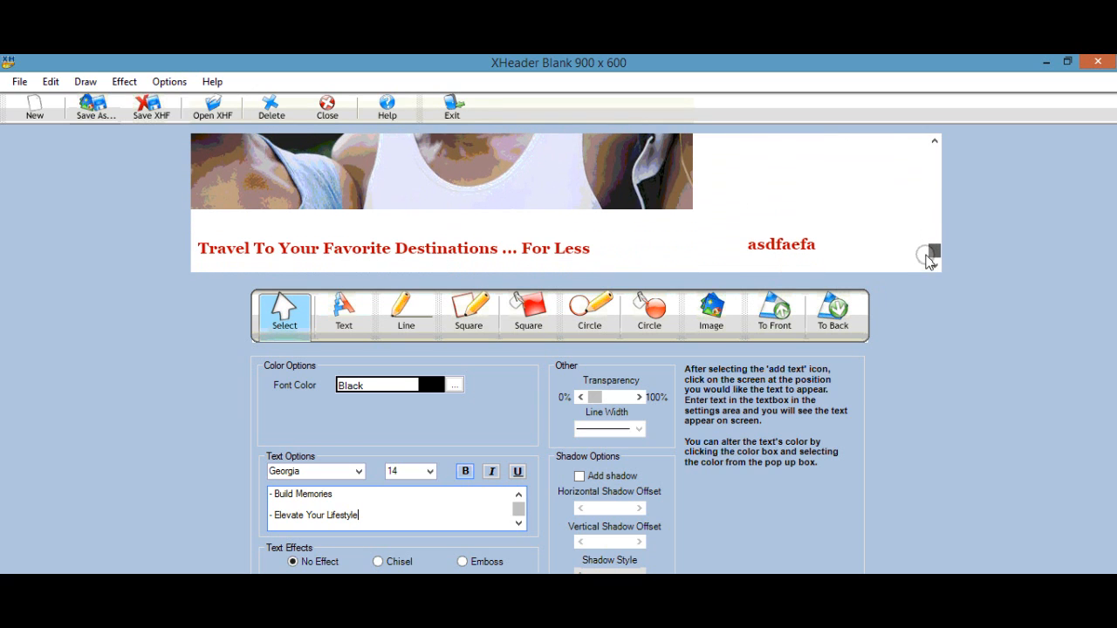
# Replace the red "Travel To Your Favorite Destinations ... For Less" text below the photo with "WE OWN WEDNESDAYS"
pyautogui.click(590, 251)
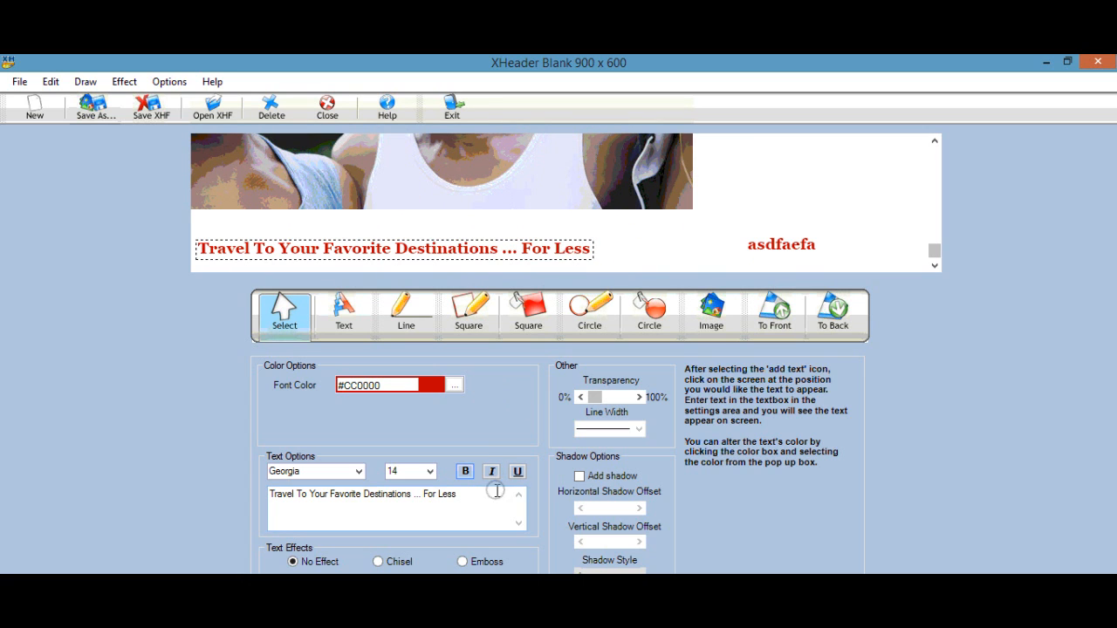
pyautogui.click(653, 224)
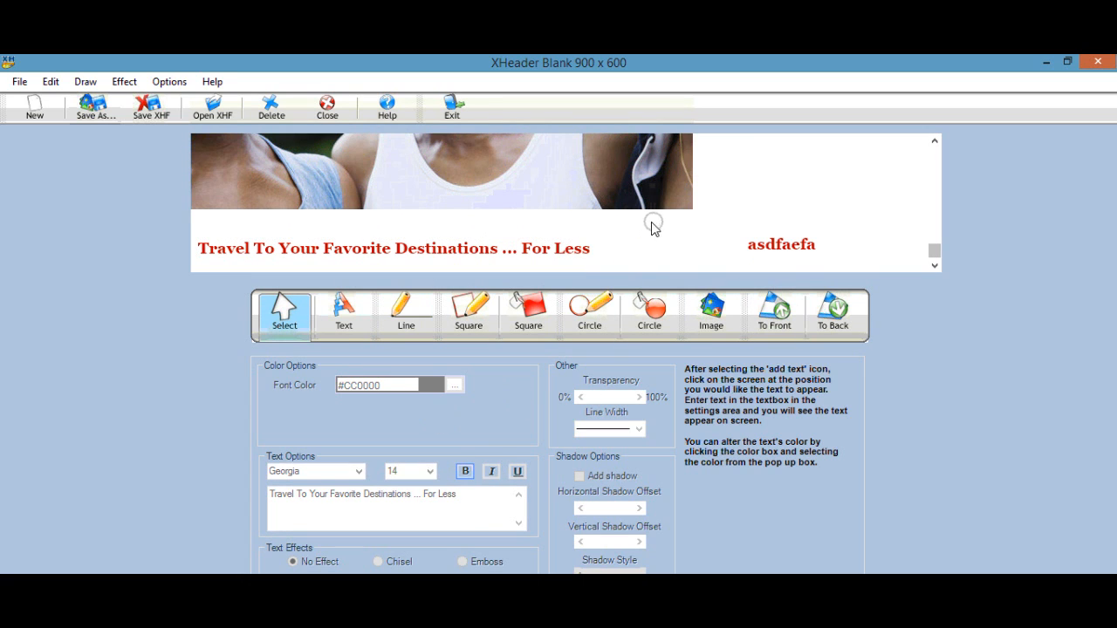
pyautogui.click(479, 253)
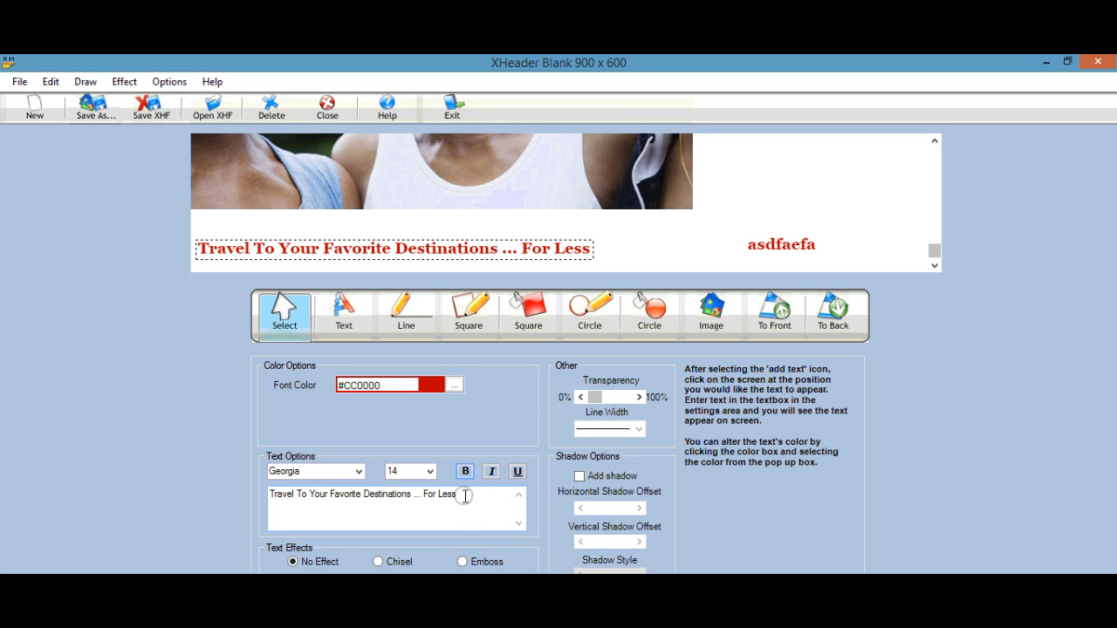
pyautogui.moveTo(462, 494); pyautogui.dragTo(279, 494)
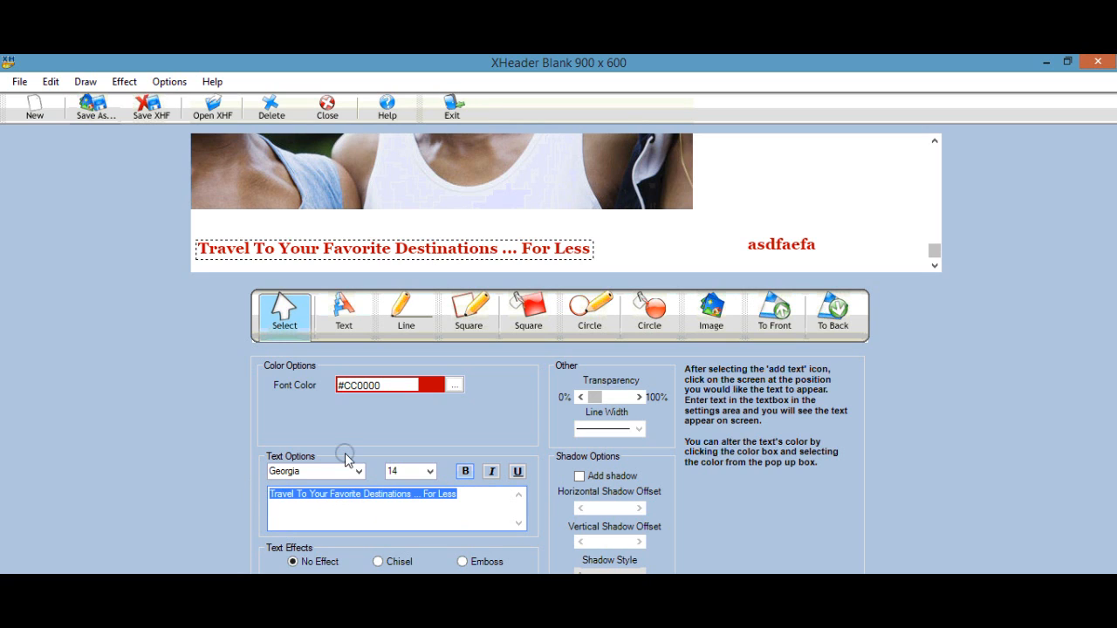
pyautogui.write('WE')
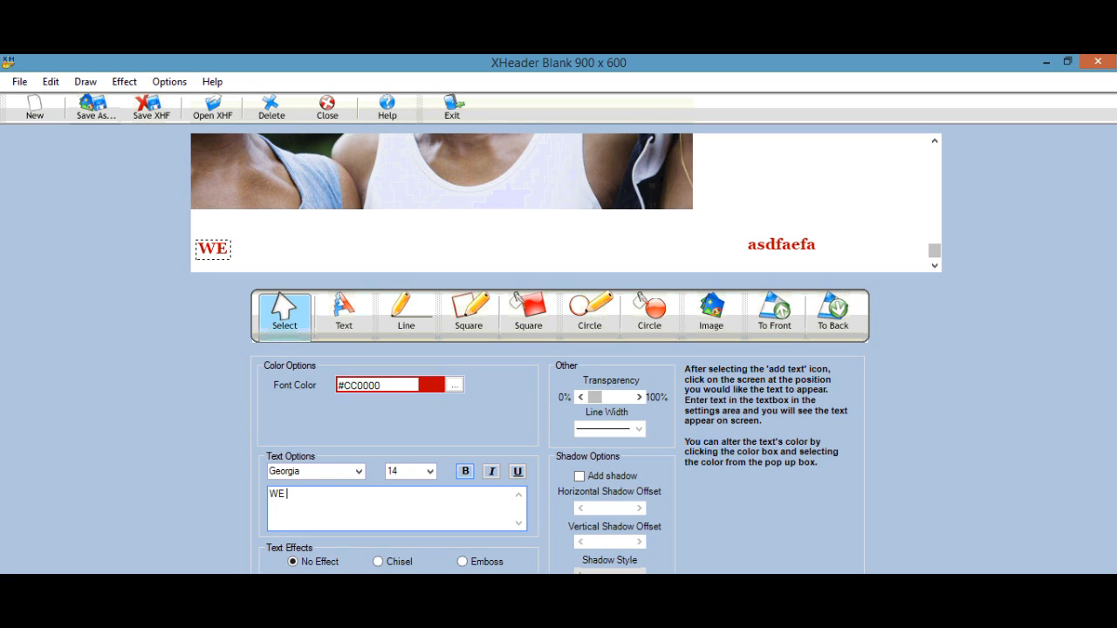
pyautogui.write(' OWN WEDNESDAYS')
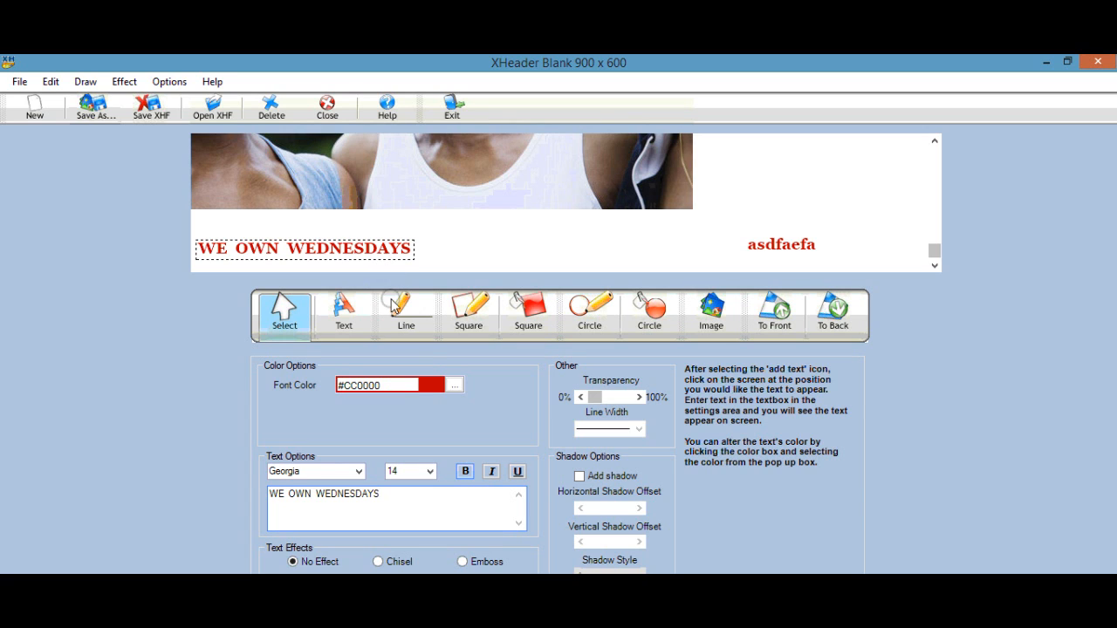
# Set the "WE OWN WEDNESDAYS" headline to font size 36 and move it up slightly beneath the photo
pyautogui.click(430, 471)
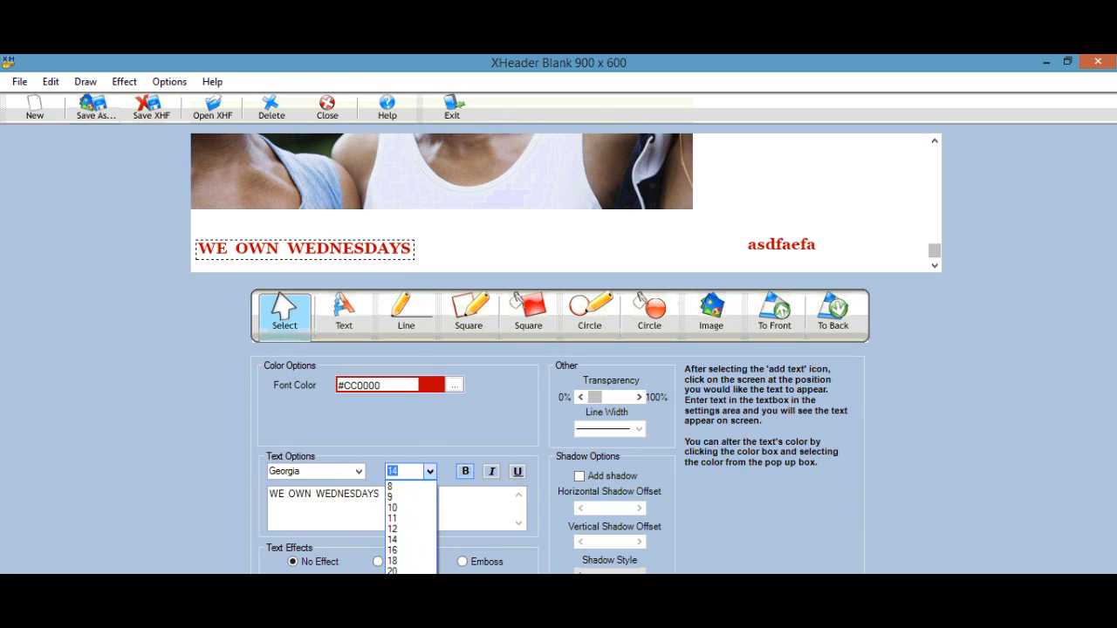
pyautogui.click(398, 624)
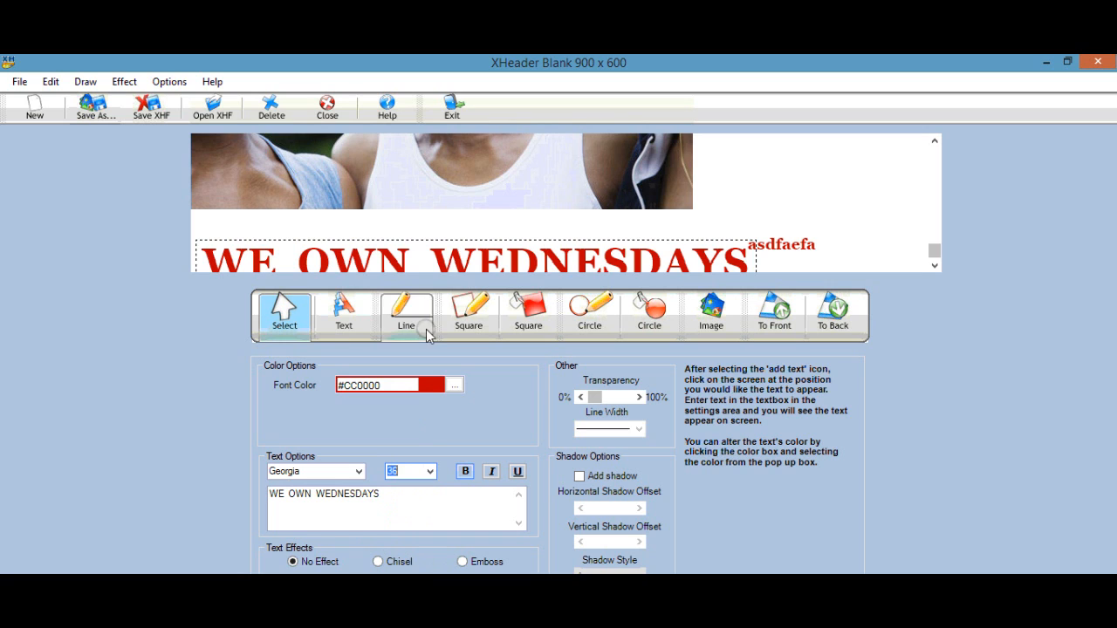
pyautogui.moveTo(453, 257); pyautogui.dragTo(452, 244)
# Move the "asdfaefa" placeholder text clear of the end of the headline and slightly higher
pyautogui.moveTo(795, 247); pyautogui.dragTo(843, 247)
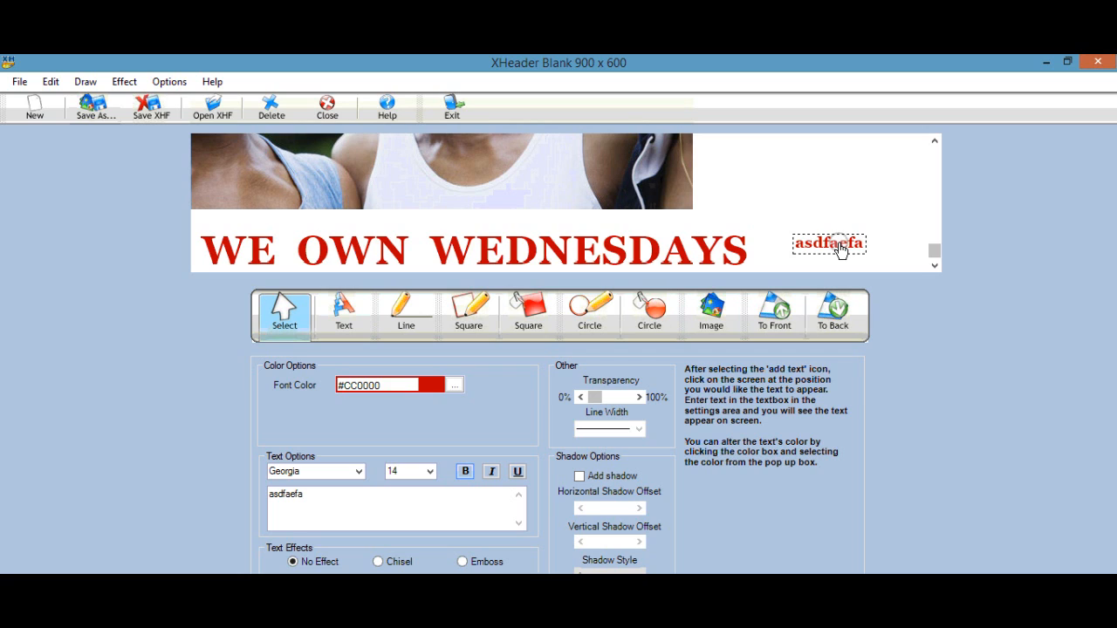
pyautogui.moveTo(840, 245); pyautogui.dragTo(847, 236)
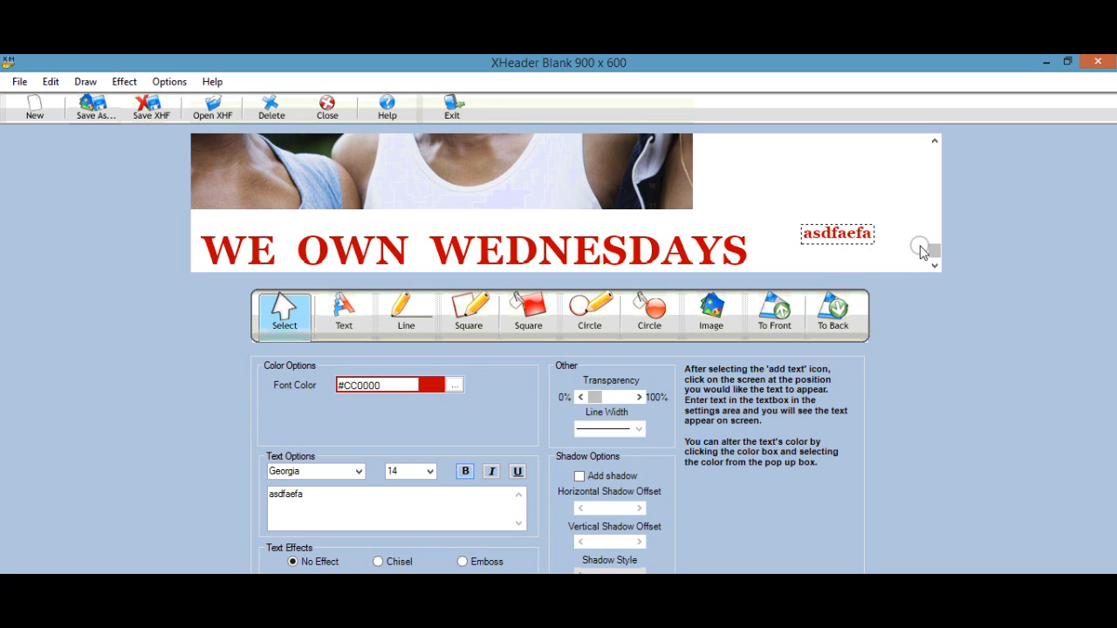
pyautogui.moveTo(933, 250); pyautogui.dragTo(939, 225)
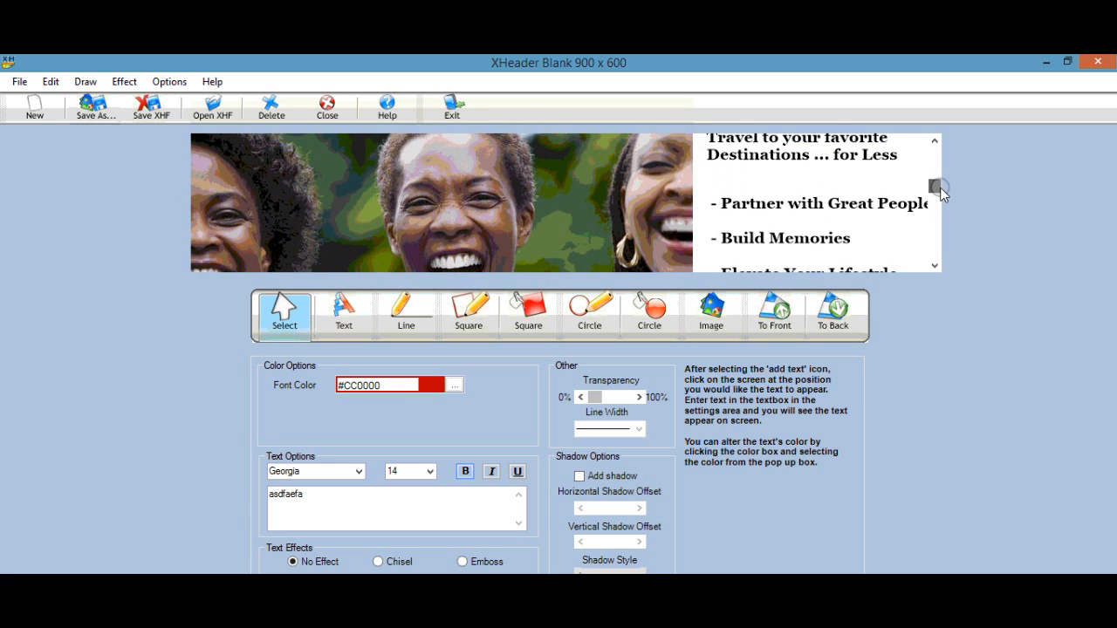
pyautogui.moveTo(941, 194); pyautogui.dragTo(949, 252)
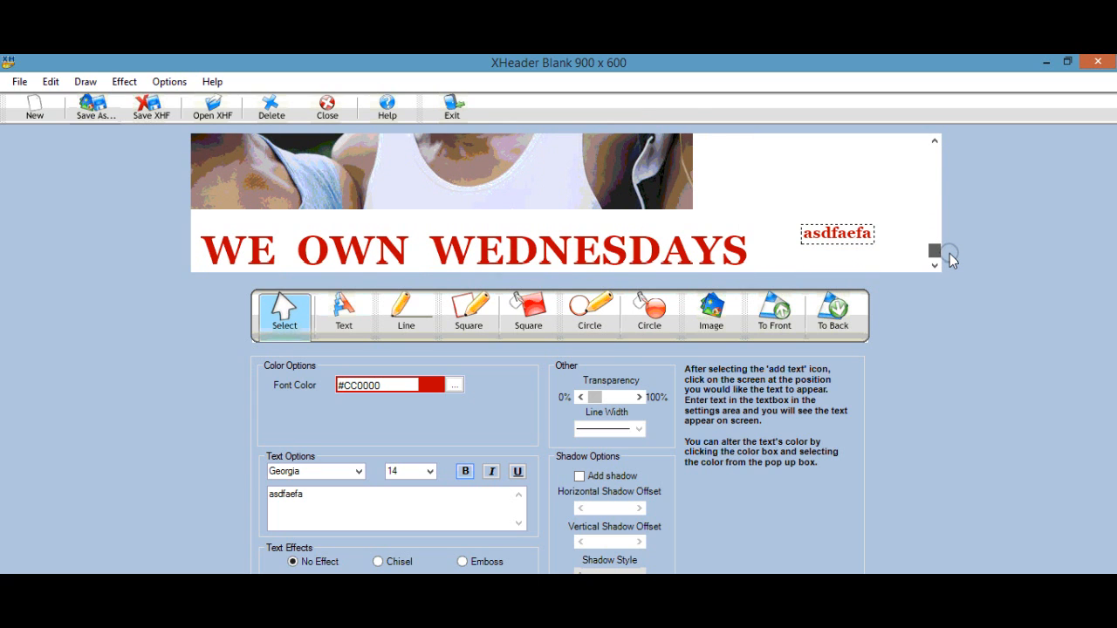
pyautogui.moveTo(949, 259); pyautogui.dragTo(927, 249)
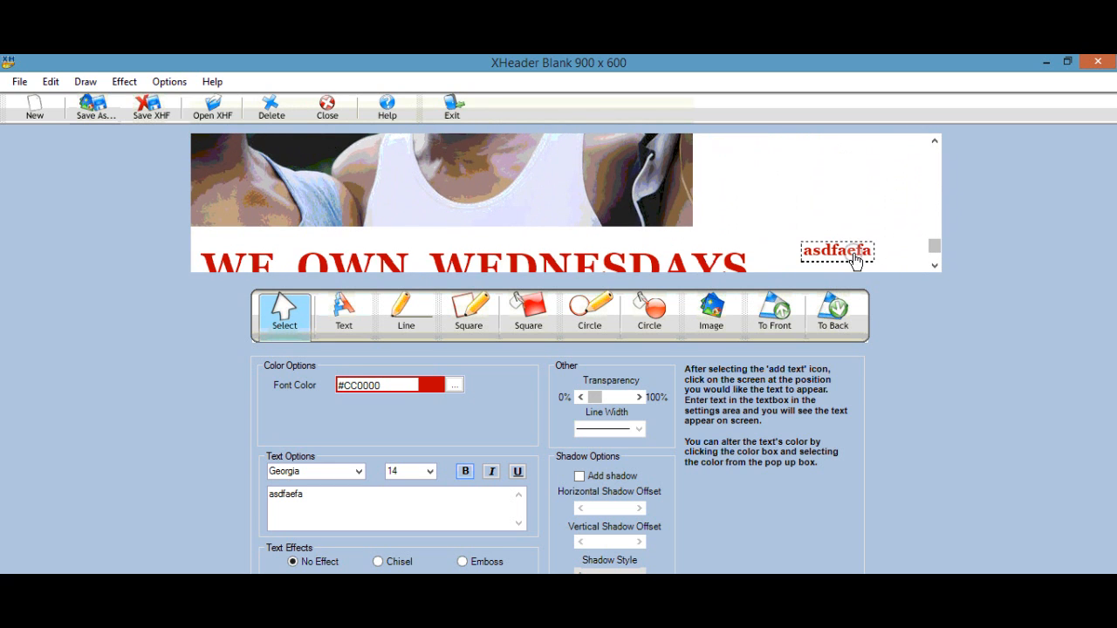
# Nudge the dashed bullet list slightly toward the photo so "Partner with Great People" fits on the canvas
pyautogui.moveTo(934, 247); pyautogui.dragTo(934, 182)
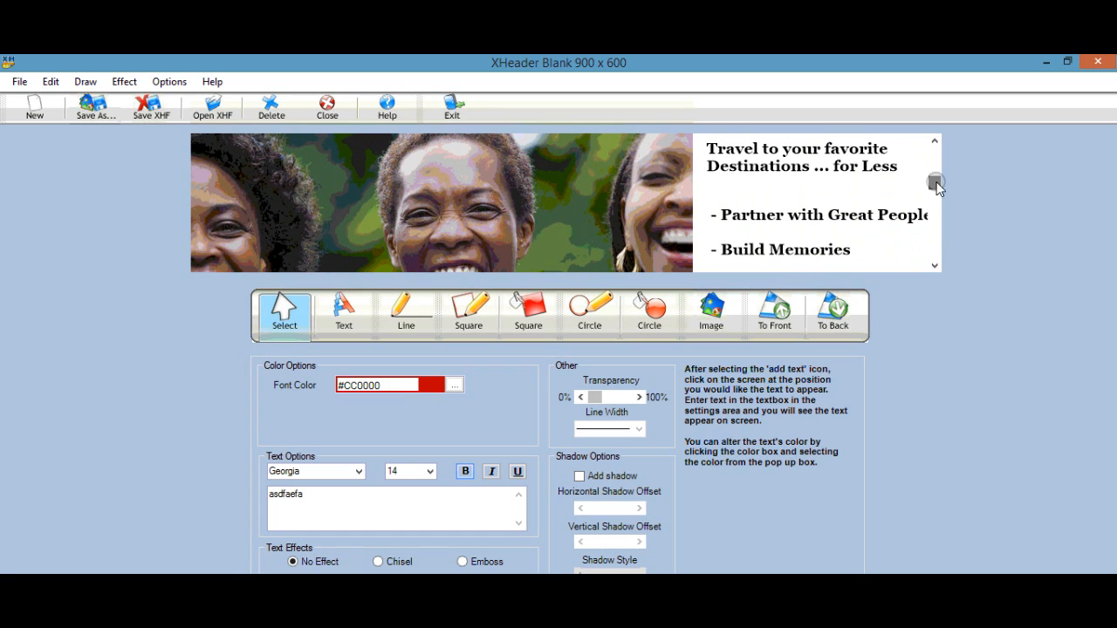
pyautogui.click(742, 187)
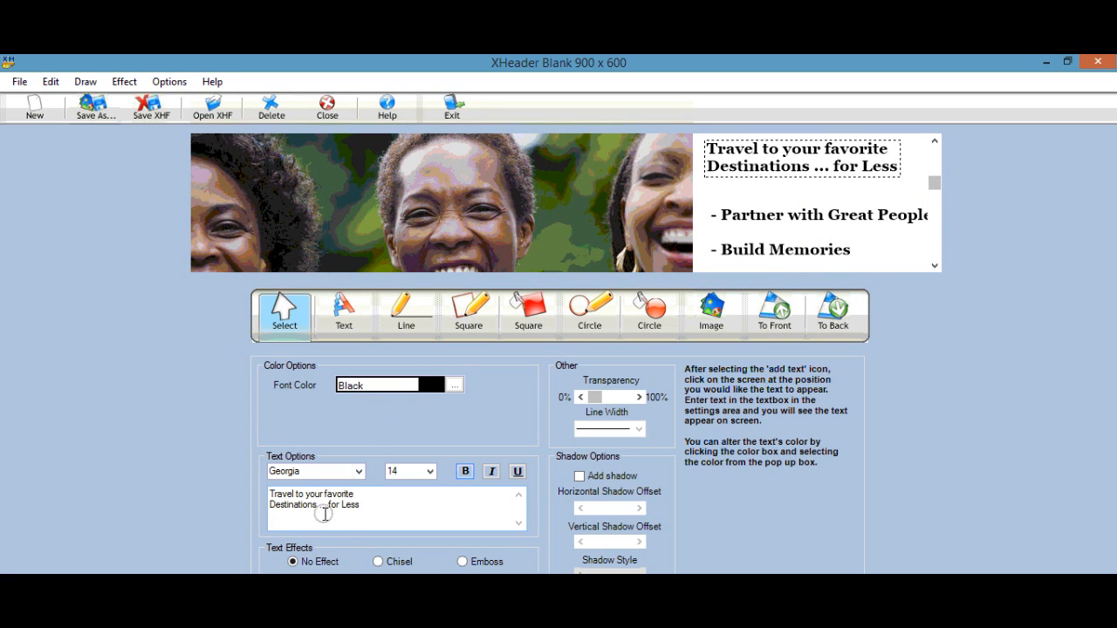
pyautogui.click(375, 509)
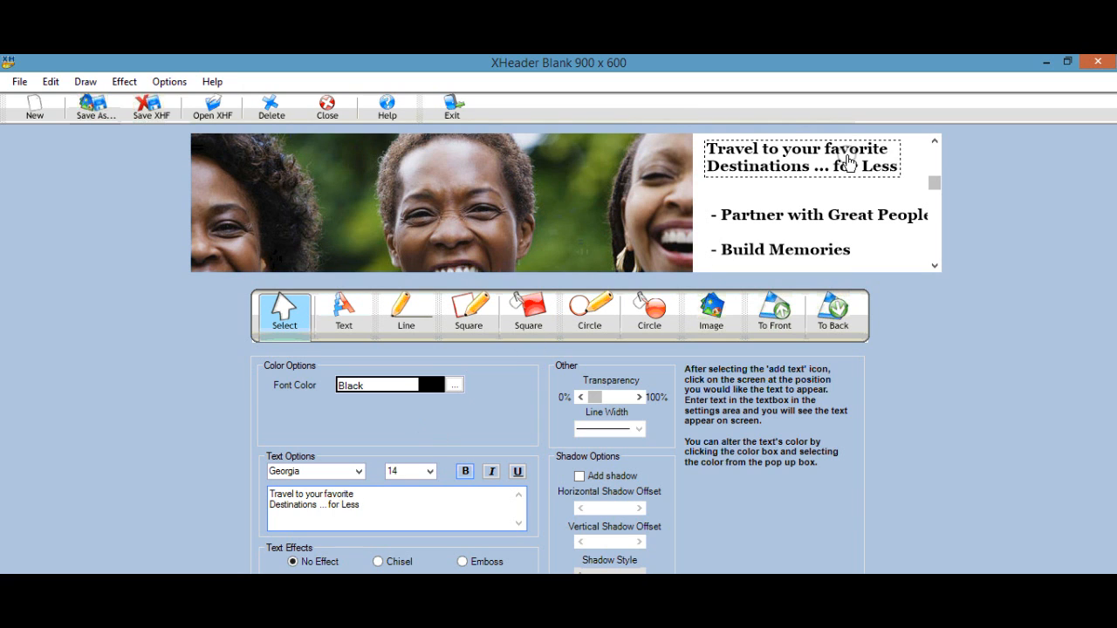
pyautogui.moveTo(941, 181); pyautogui.dragTo(940, 177)
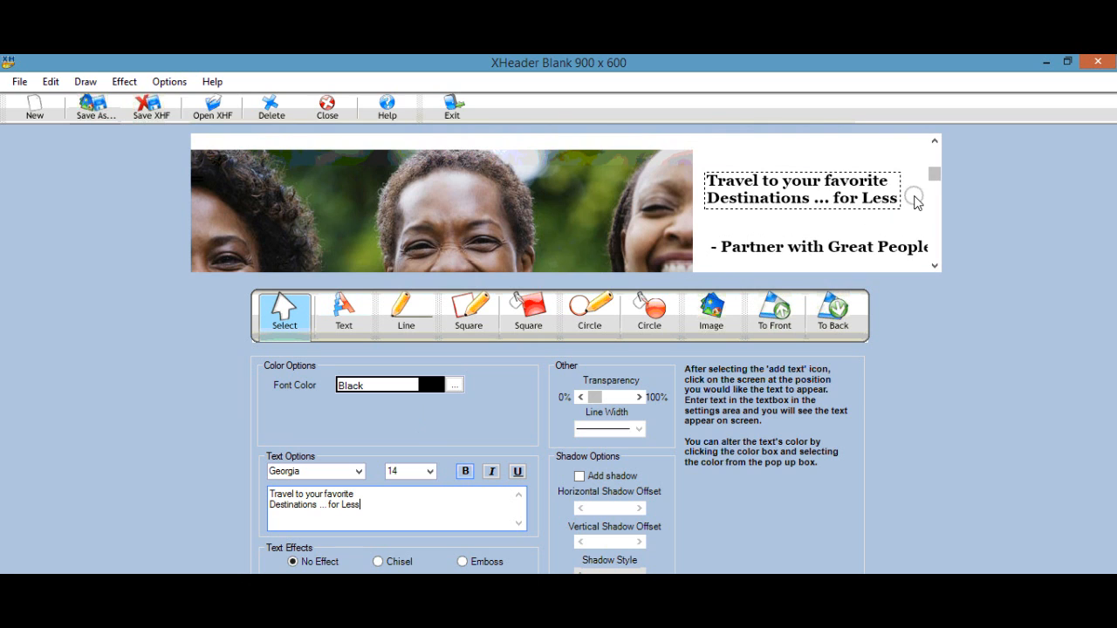
pyautogui.moveTo(931, 179)
pyautogui.mouseDown()
pyautogui.moveTo(932, 205)
pyautogui.moveTo(938, 191)
pyautogui.mouseUp()
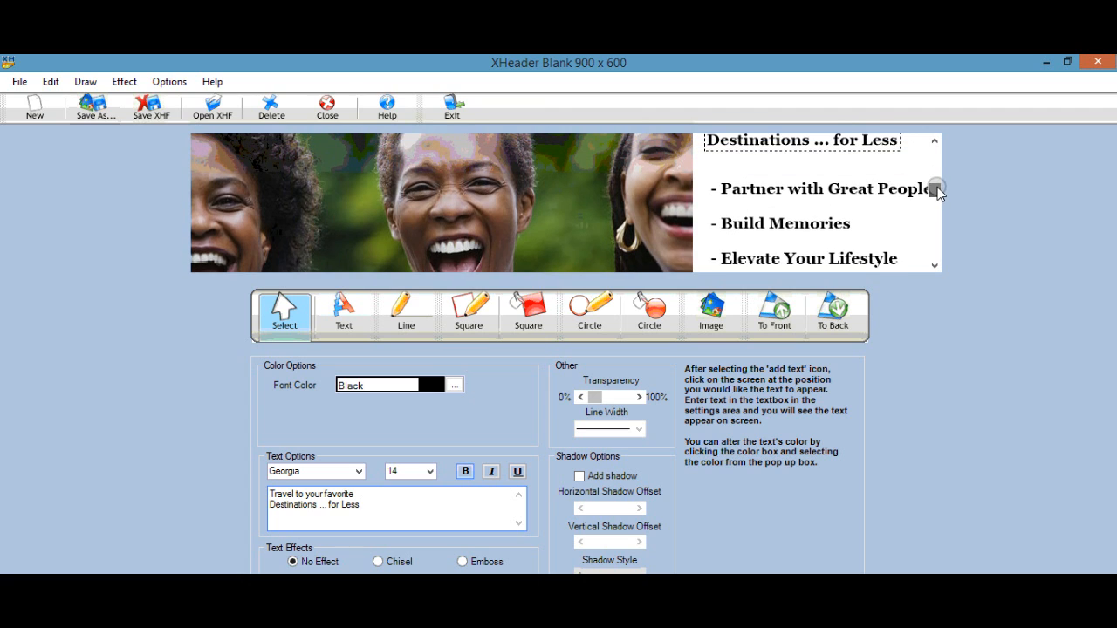
pyautogui.click(818, 188)
pyautogui.moveTo(816, 182); pyautogui.dragTo(813, 182)
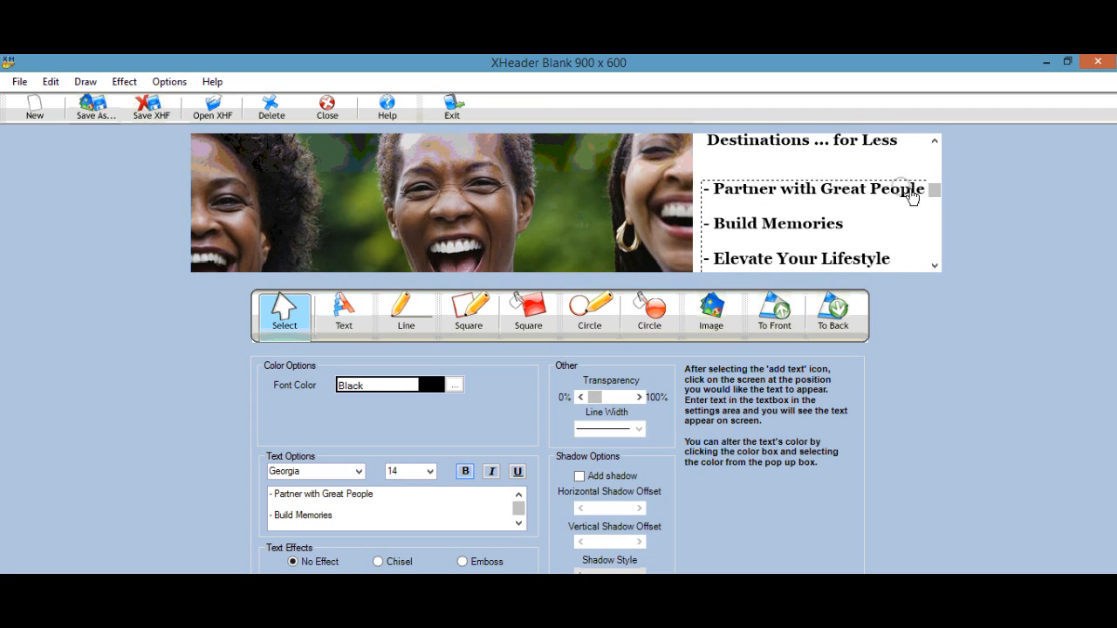
pyautogui.moveTo(936, 190); pyautogui.dragTo(942, 269)
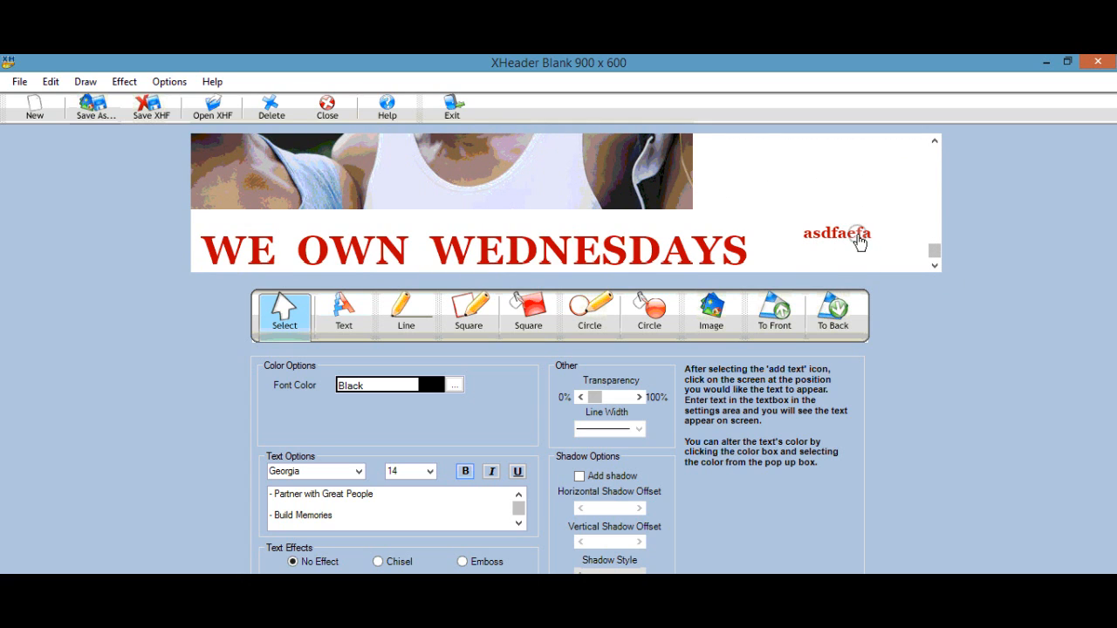
pyautogui.moveTo(936, 252); pyautogui.dragTo(911, 253)
pyautogui.click(856, 240)
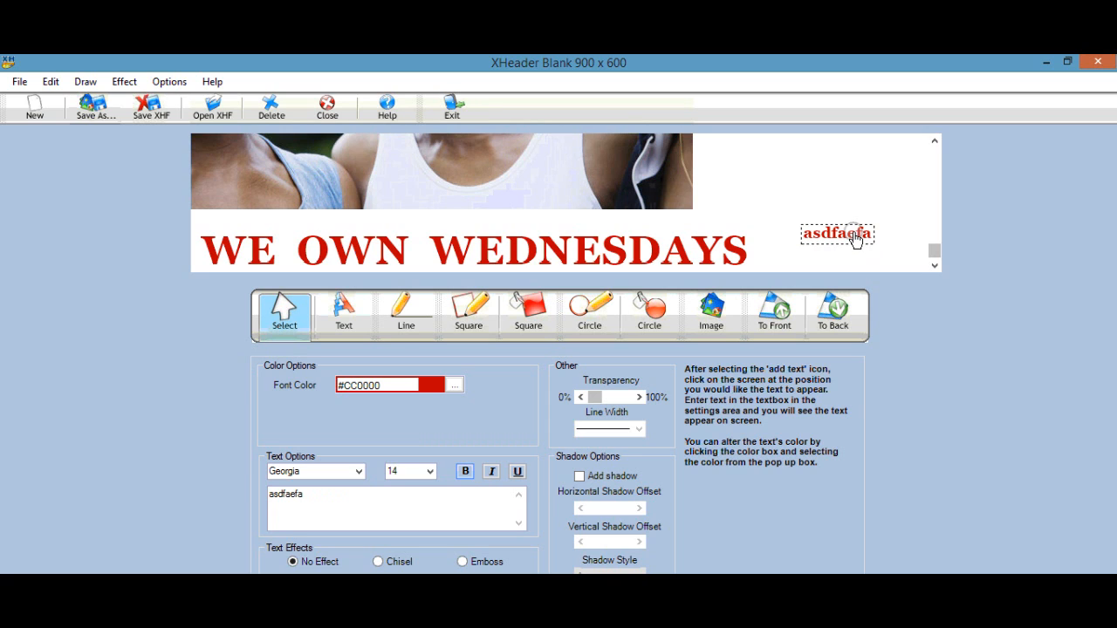
pyautogui.click(350, 493)
pyautogui.press('BackSpace')
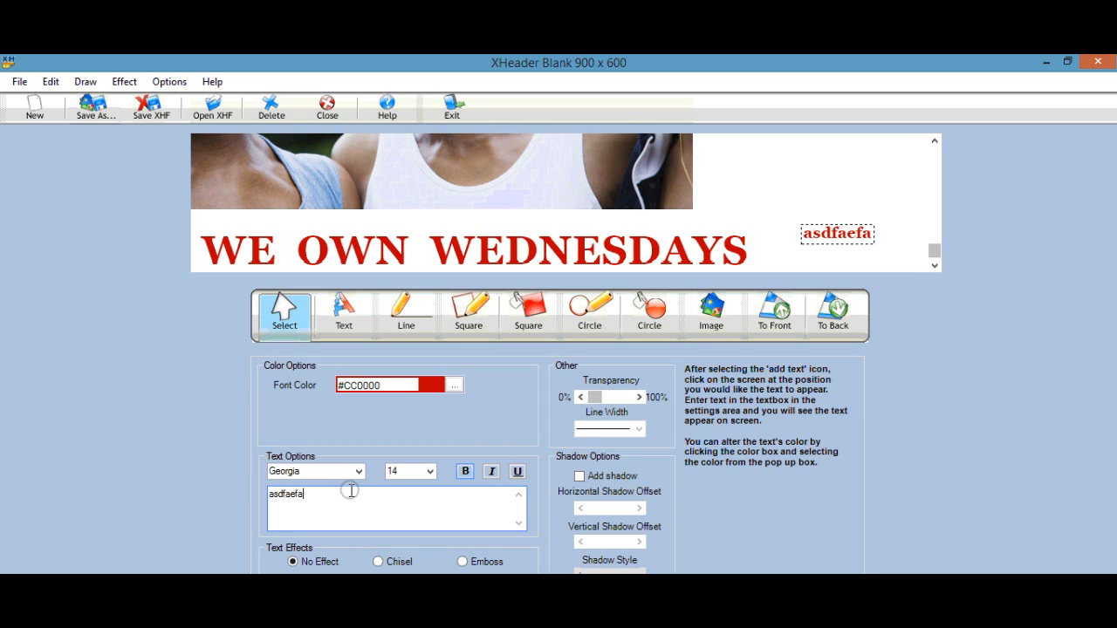
pyautogui.press('BackSpace')
pyautogui.press('BackSpace')
pyautogui.press('BackSpace')
pyautogui.press('BackSpace')
pyautogui.press('BackSpace')
pyautogui.press('BackSpace')
pyautogui.press('BackSpace')
pyautogui.write('Livestream')
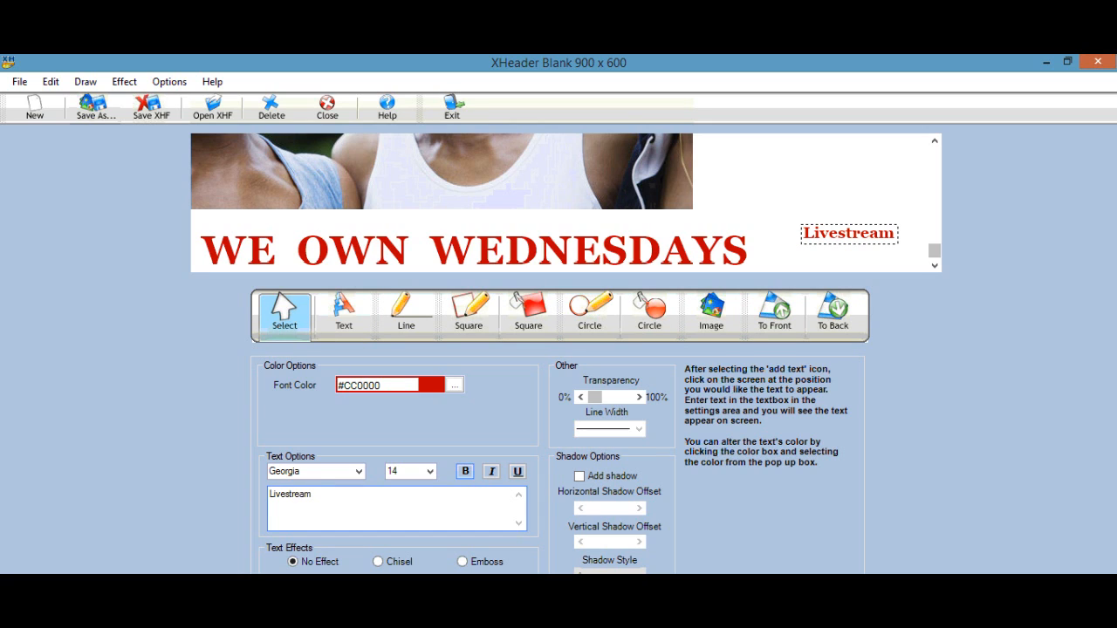
pyautogui.write('Broadcast ')
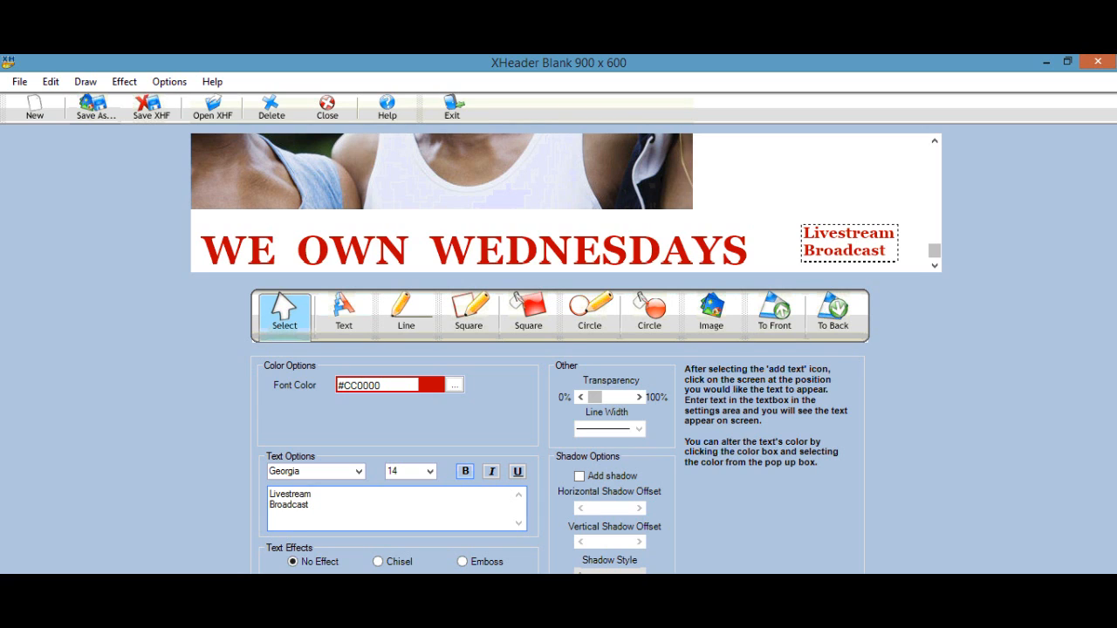
pyautogui.write('@8pmE')
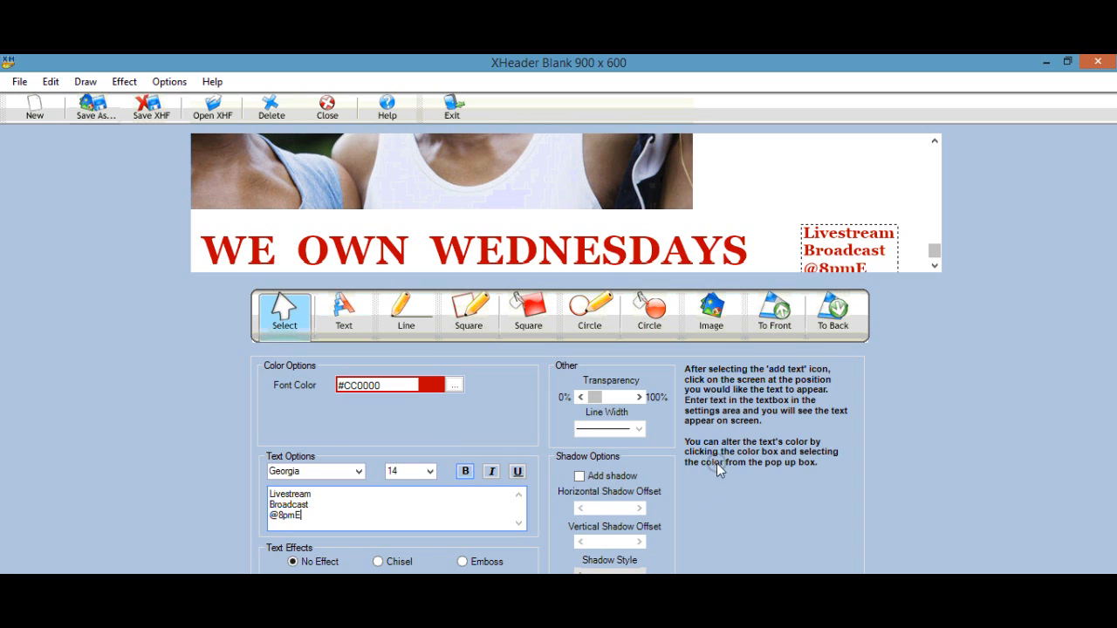
# Move the bullet list and the "Travel to your favorite Destinations ... for Less" tagline lower beside the photo
pyautogui.moveTo(934, 250); pyautogui.dragTo(976, 269)
pyautogui.moveTo(934, 249); pyautogui.dragTo(939, 193)
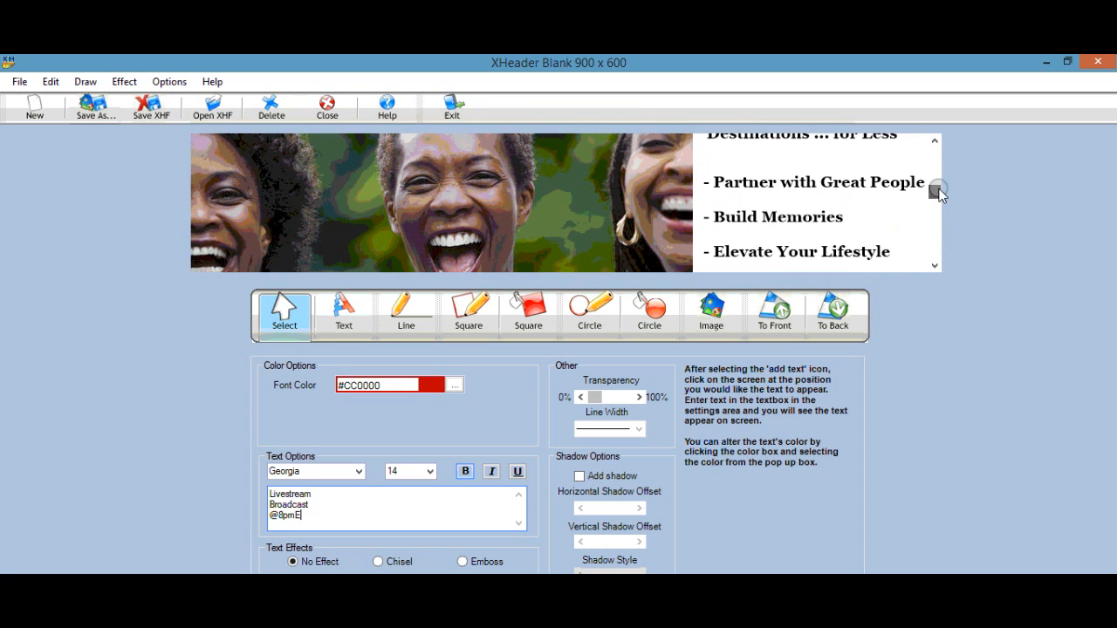
pyautogui.moveTo(774, 229); pyautogui.dragTo(773, 285)
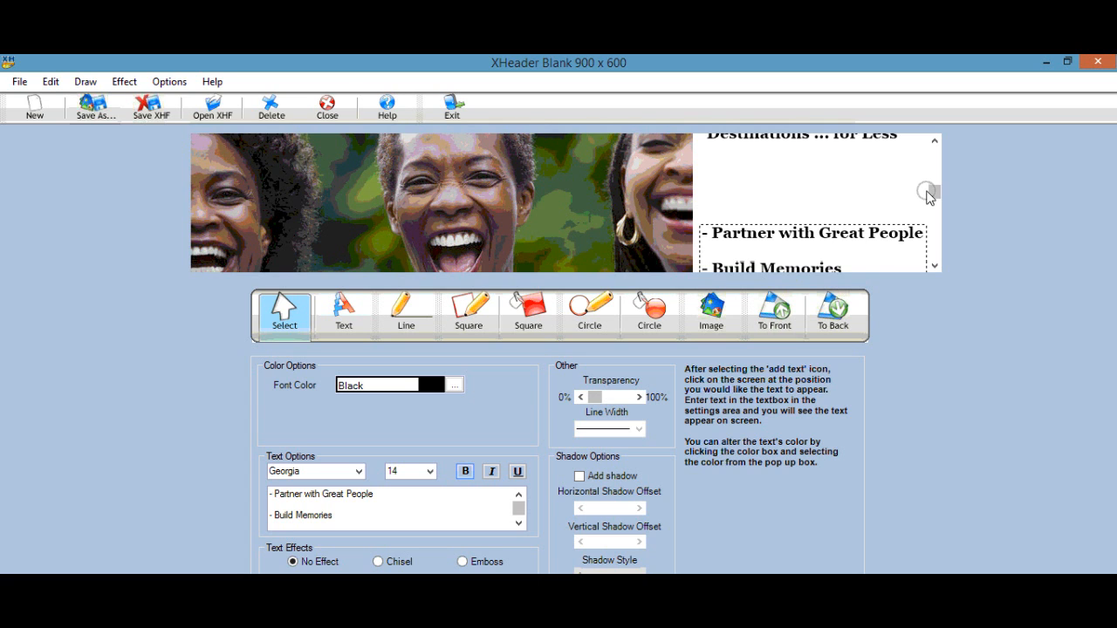
pyautogui.moveTo(932, 196); pyautogui.dragTo(933, 181)
pyautogui.moveTo(829, 159); pyautogui.dragTo(838, 194)
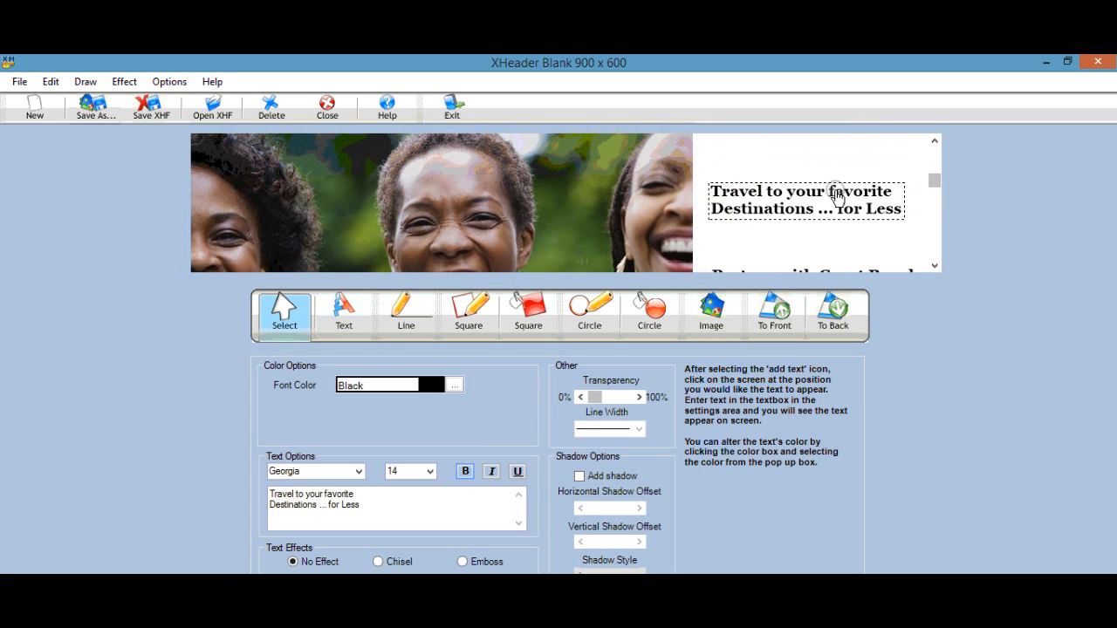
# Move the livestream text up so all three lines fit, and shift the "WE OWN WEDNESDAYS" headline slightly toward the canvas's left edge
pyautogui.moveTo(930, 188); pyautogui.dragTo(947, 267)
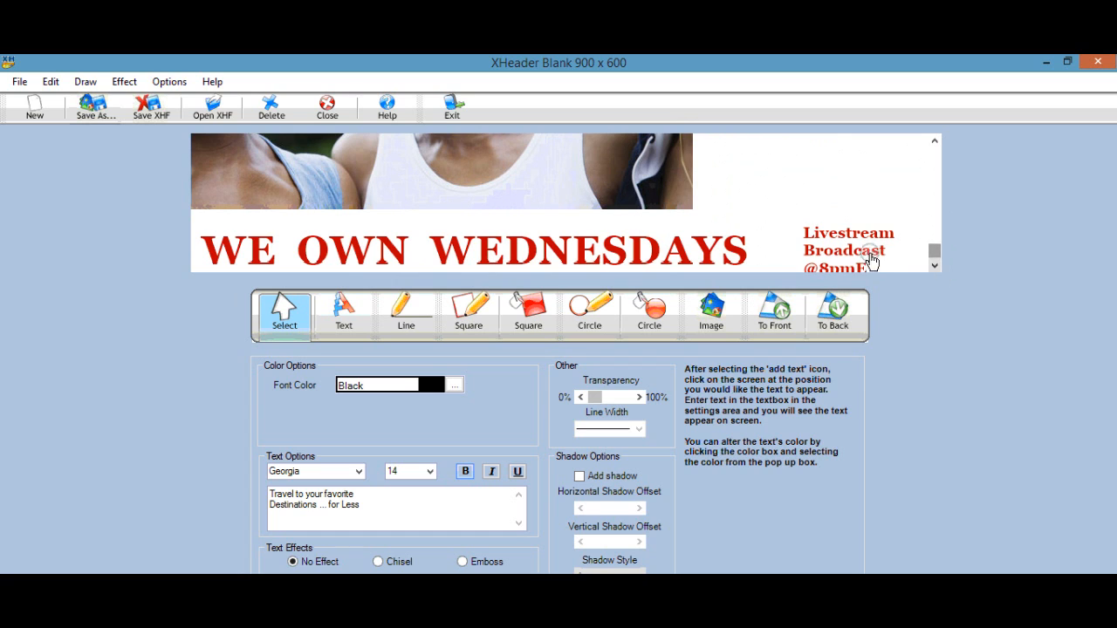
pyautogui.click(836, 251)
pyautogui.moveTo(835, 251); pyautogui.dragTo(831, 240)
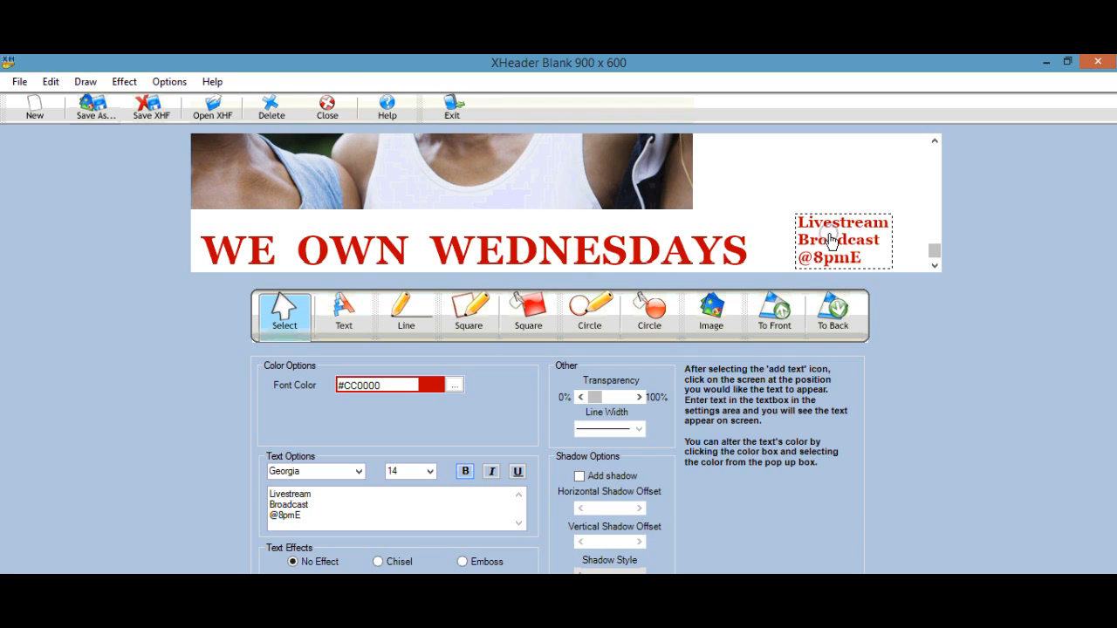
pyautogui.click(413, 264)
pyautogui.moveTo(413, 264); pyautogui.dragTo(416, 264)
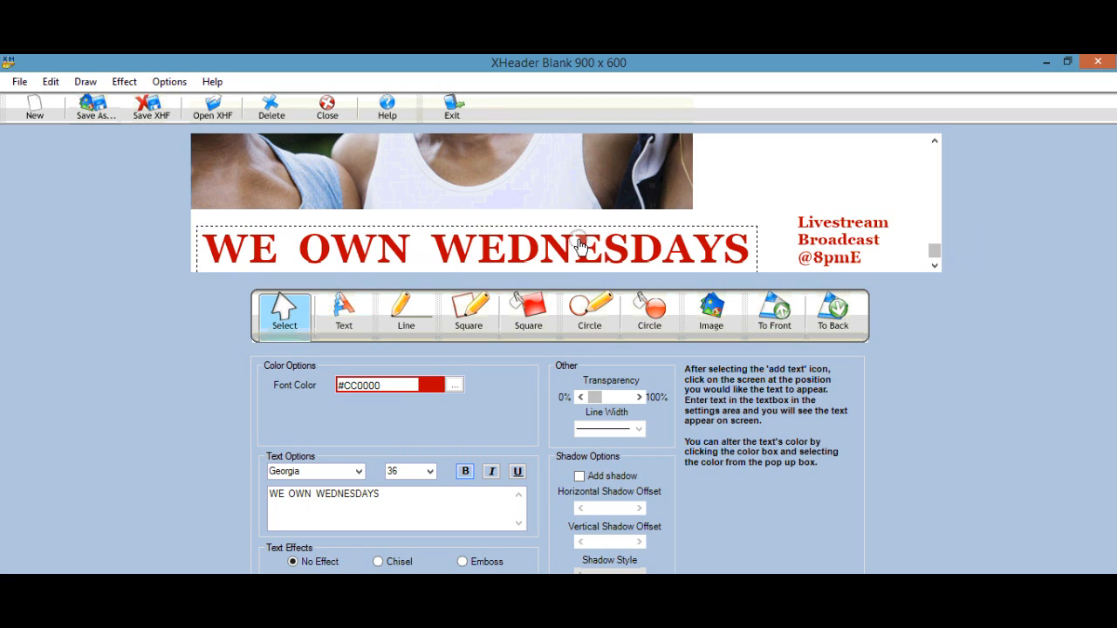
pyautogui.moveTo(585, 247); pyautogui.dragTo(572, 248)
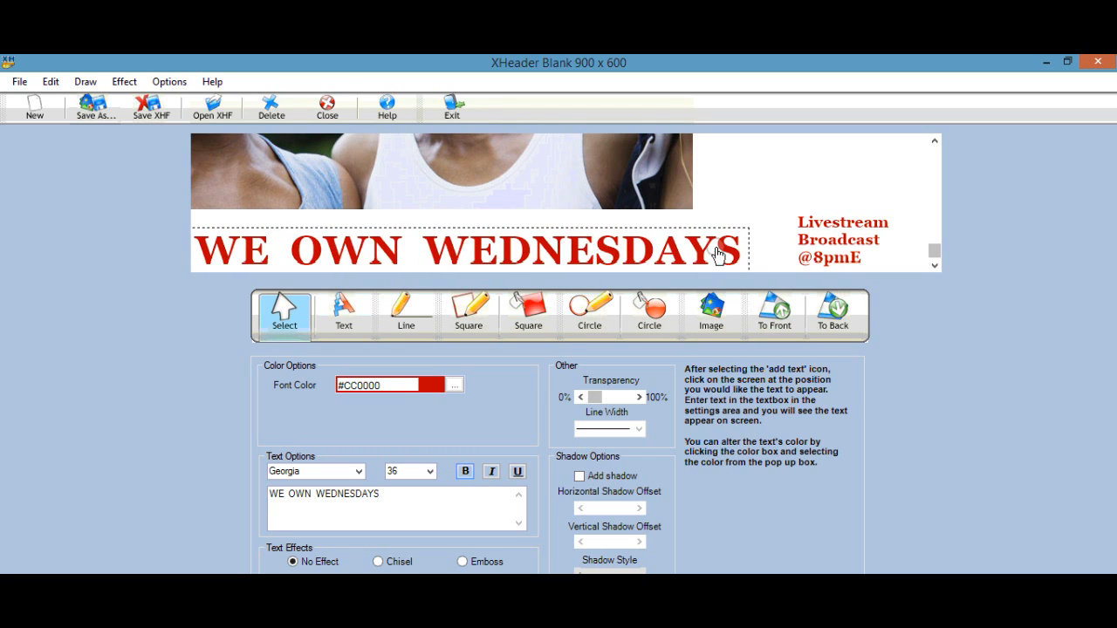
# Check the layout of the finished graphic from the photo down to the livestream text and leave nothing selected
pyautogui.moveTo(935, 254); pyautogui.dragTo(947, 194)
pyautogui.click(606, 215)
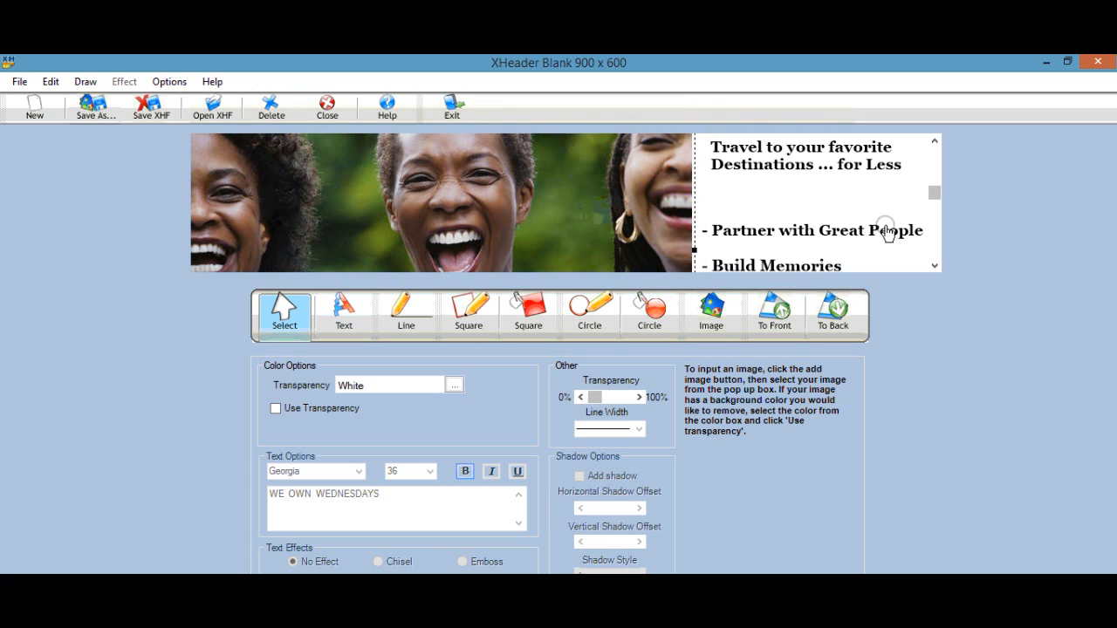
pyautogui.moveTo(939, 199); pyautogui.dragTo(928, 254)
pyautogui.click(763, 195)
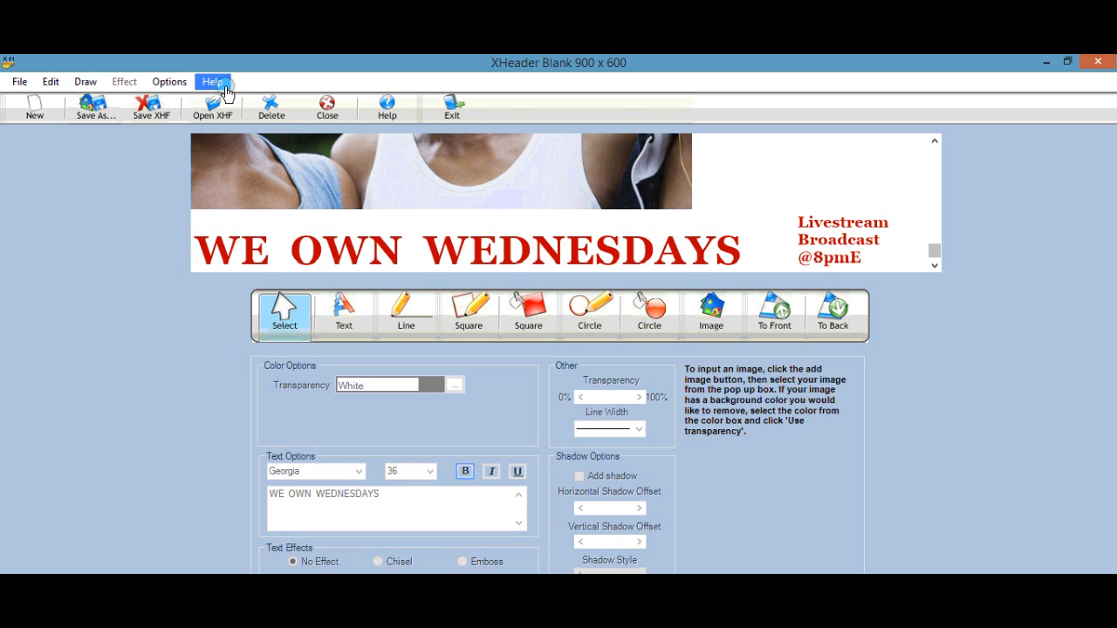
# Start saving the finished travel graphic as a JPG file
pyautogui.click(103, 113)
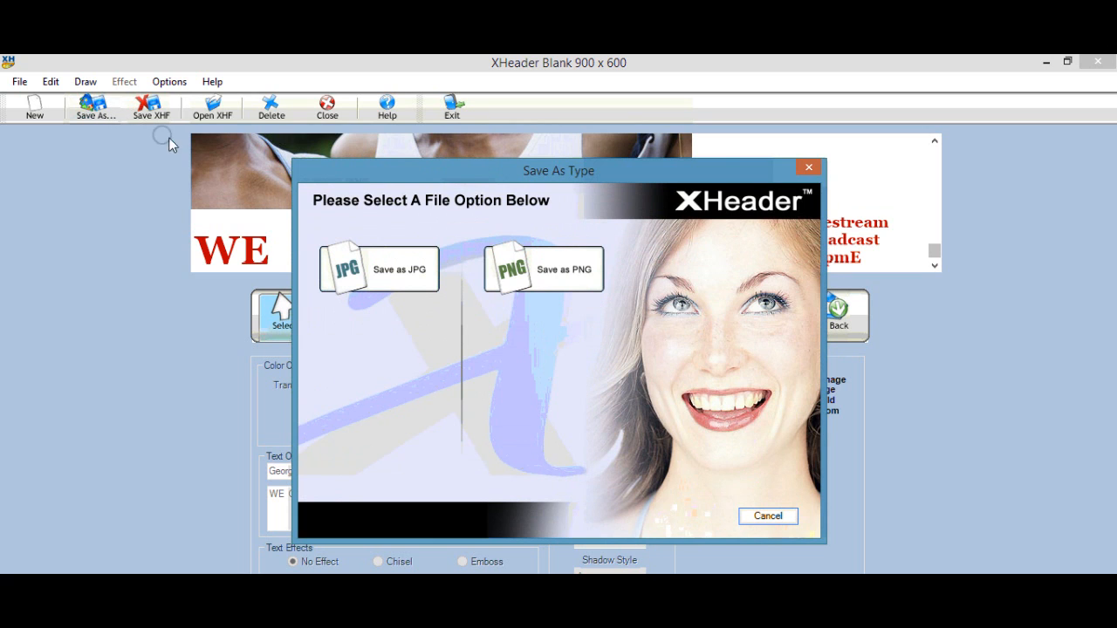
pyautogui.moveTo(360, 225)
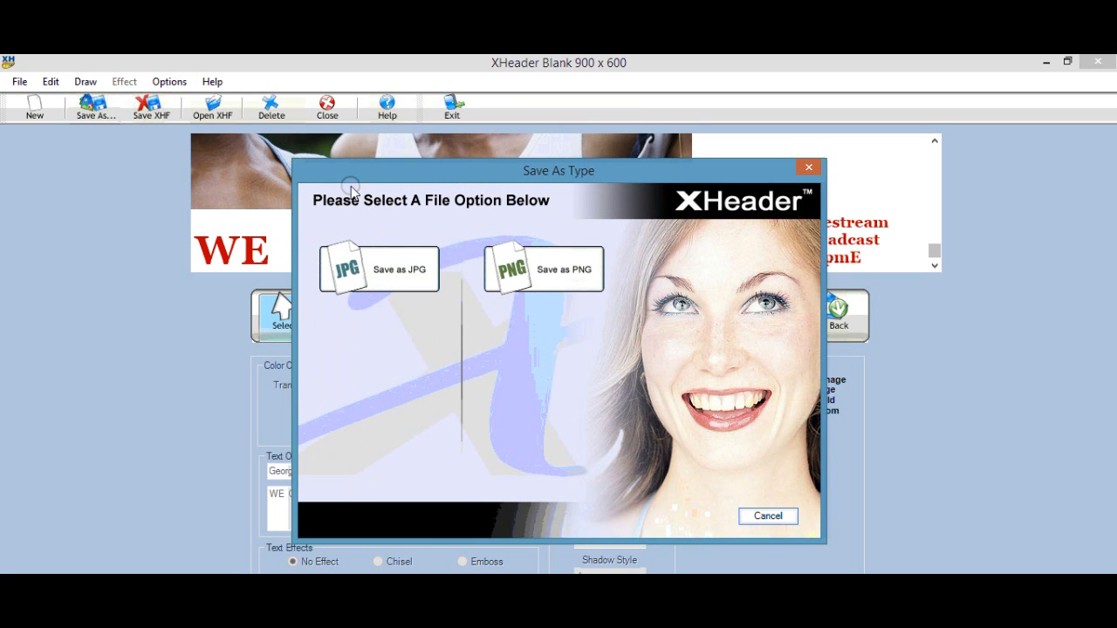
pyautogui.moveTo(367, 267)
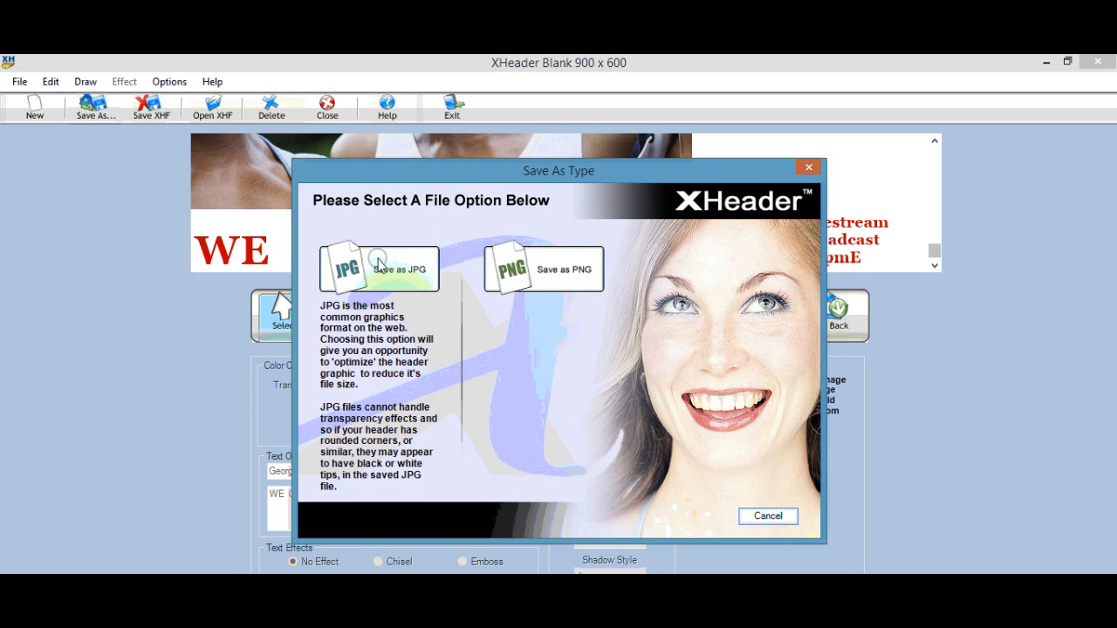
pyautogui.click(414, 276)
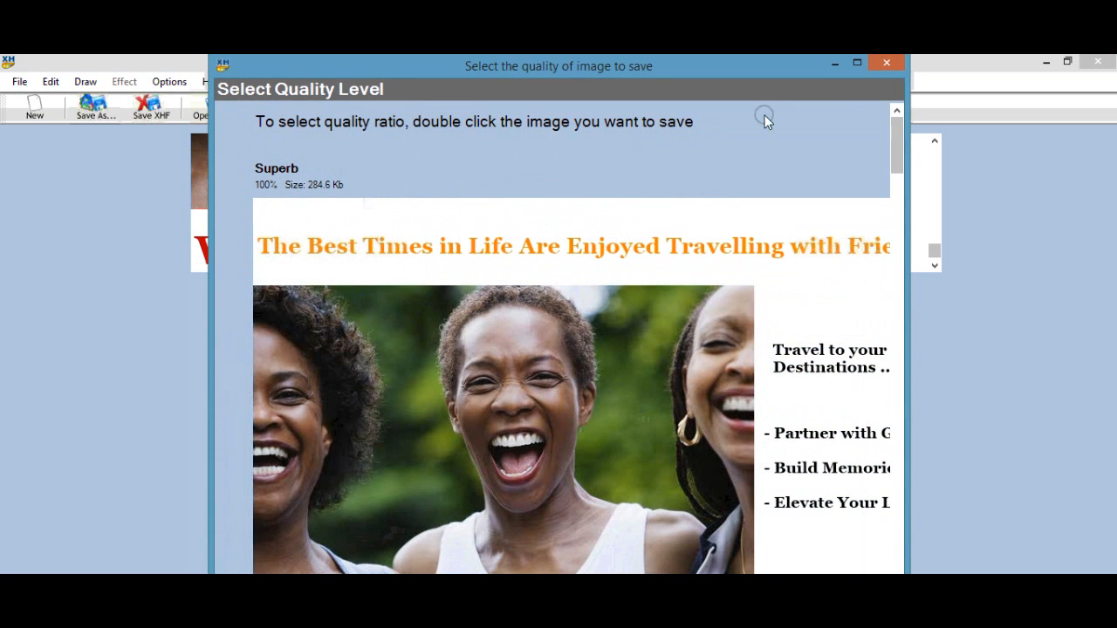
# Compare the JPG quality previews and choose the Superb 100% version for saving
pyautogui.moveTo(892, 161); pyautogui.dragTo(860, 175)
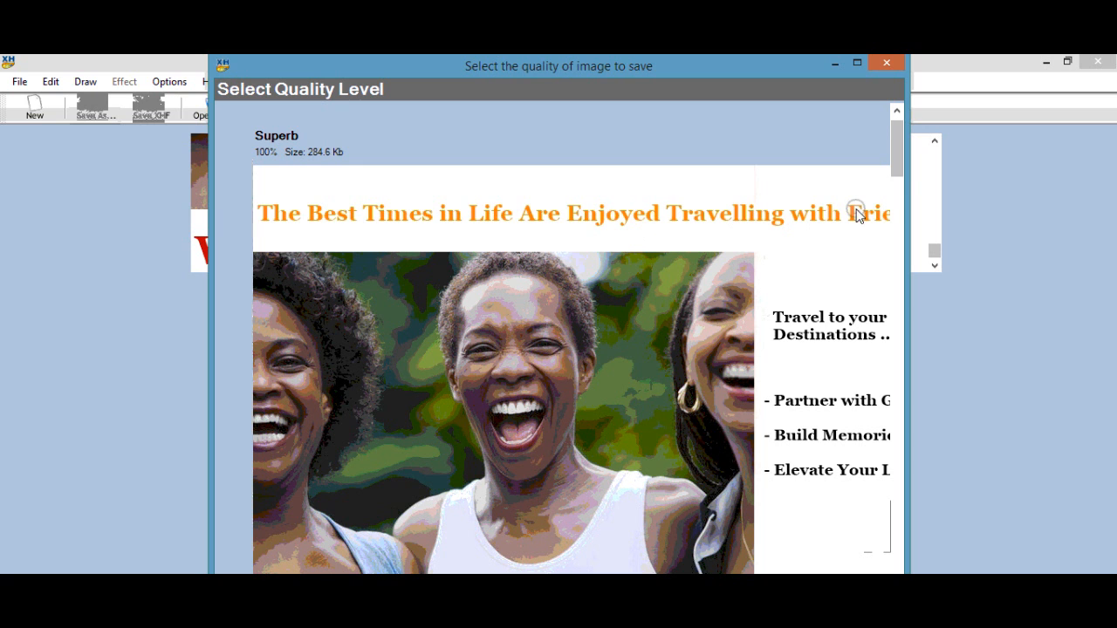
pyautogui.moveTo(897, 148)
pyautogui.mouseDown()
pyautogui.moveTo(898, 240)
pyautogui.moveTo(899, 152)
pyautogui.mouseUp()
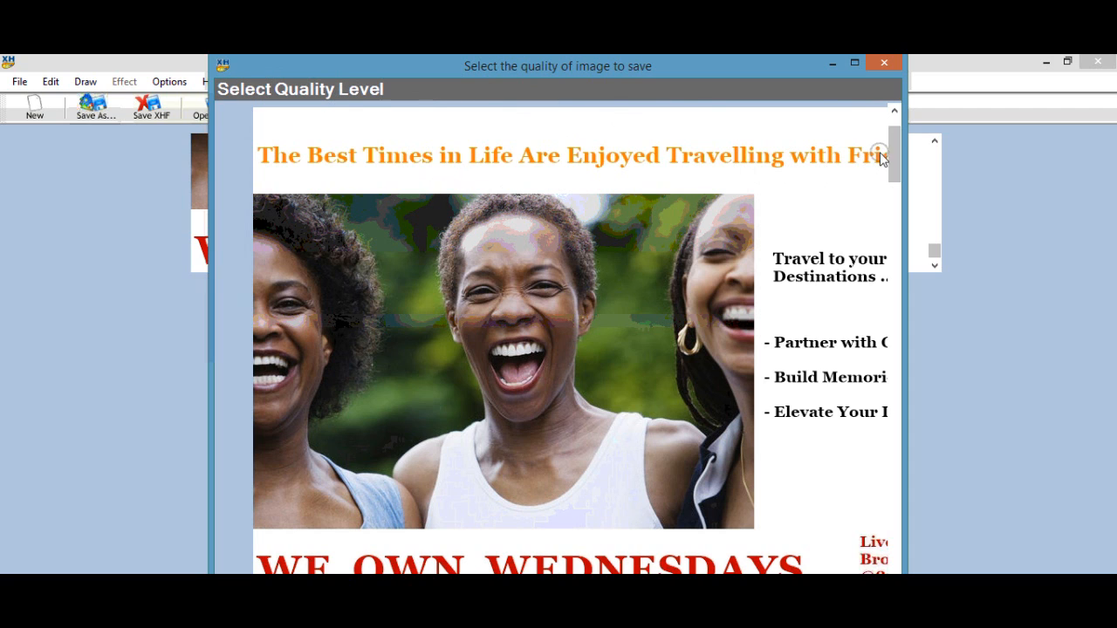
pyautogui.moveTo(897, 146); pyautogui.dragTo(902, 136)
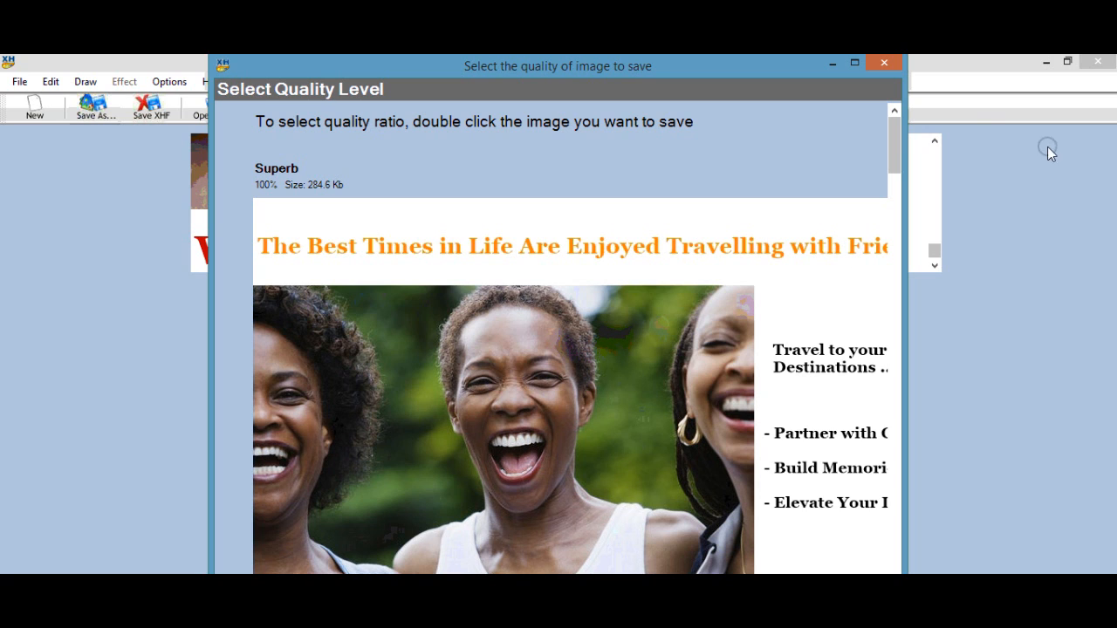
pyautogui.moveTo(894, 161); pyautogui.dragTo(892, 192)
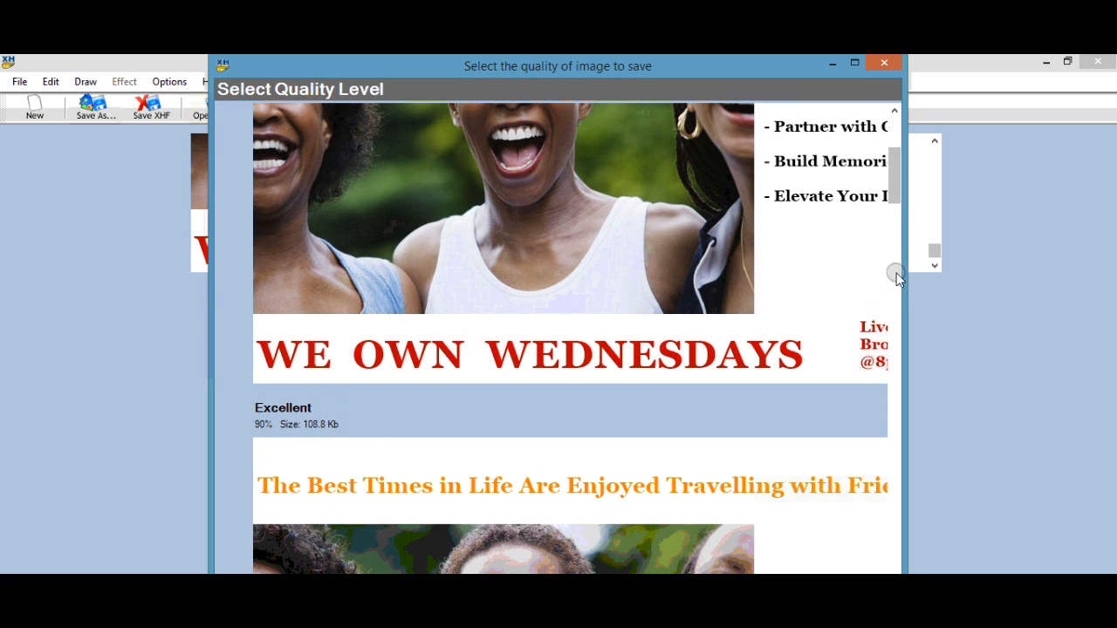
pyautogui.moveTo(897, 192); pyautogui.dragTo(867, 135)
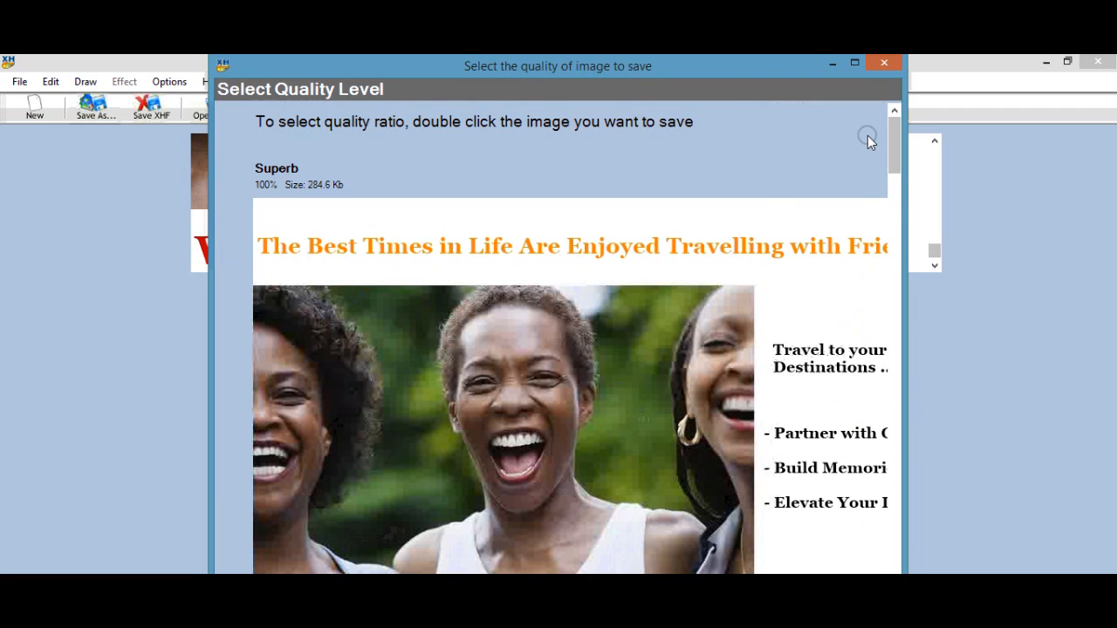
pyautogui.doubleClick(562, 350)
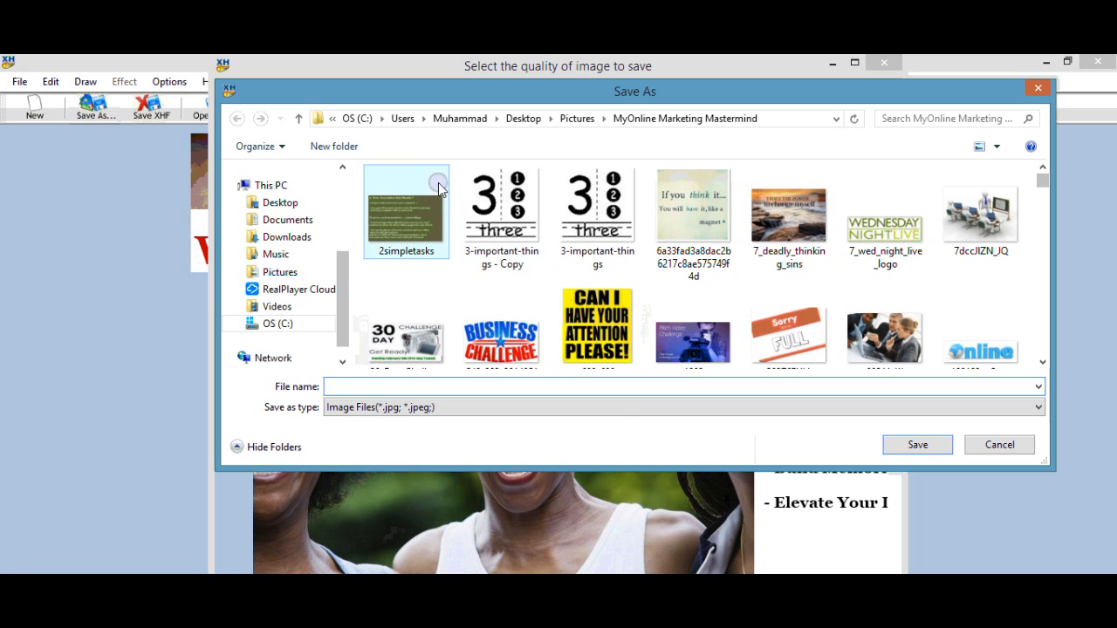
# Choose the Lifestyle folder inside Pictures as the save location
pyautogui.click(295, 186)
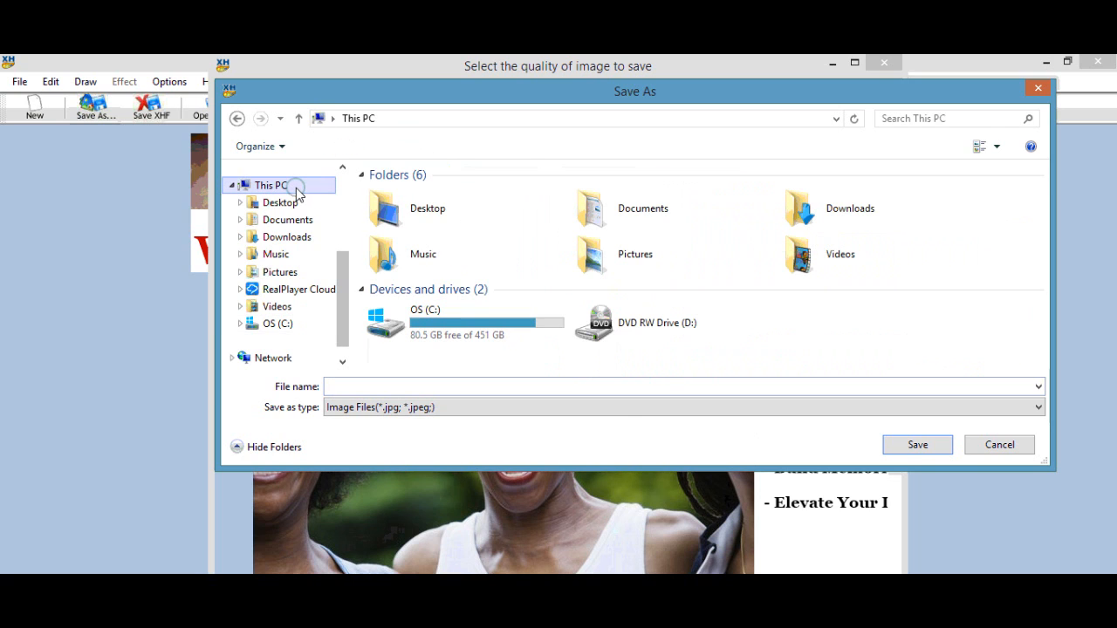
pyautogui.doubleClick(607, 270)
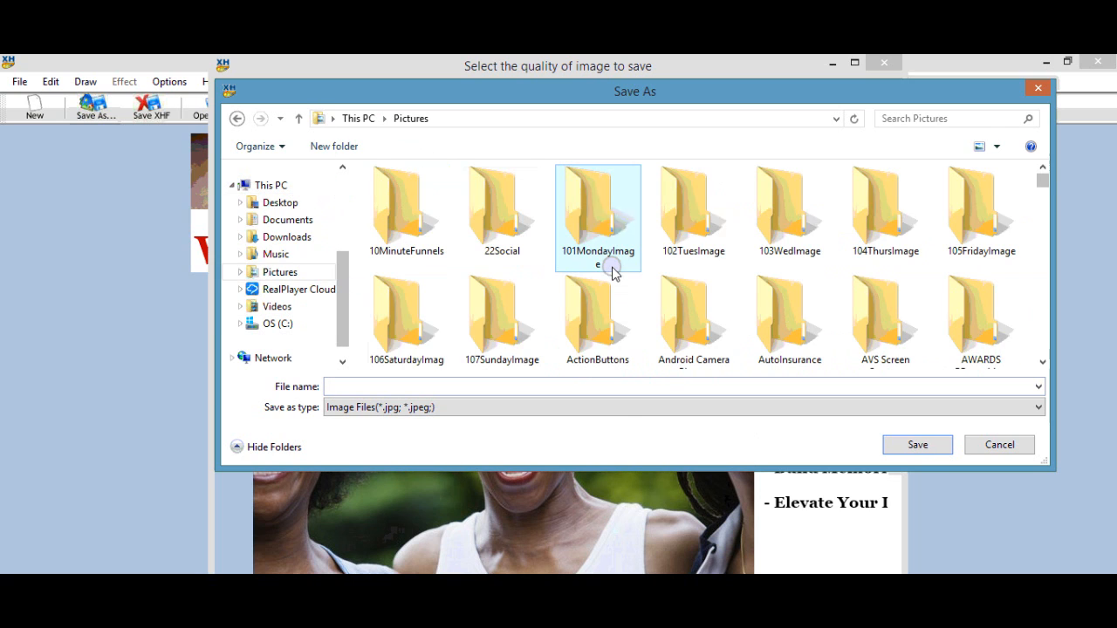
pyautogui.click(437, 119)
pyautogui.moveTo(627, 157); pyautogui.dragTo(633, 303)
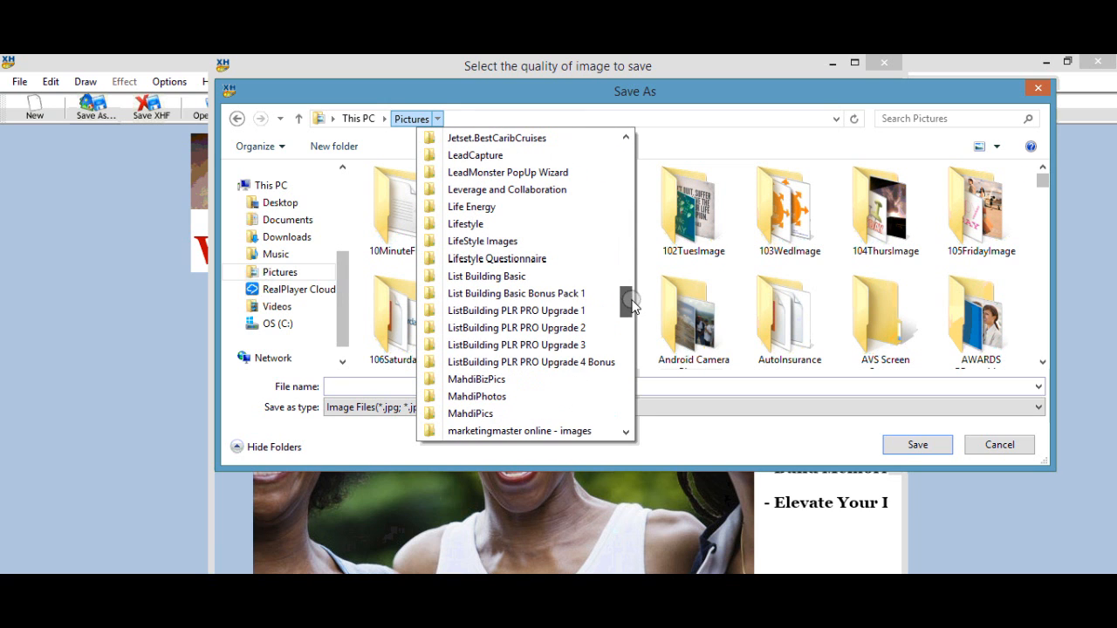
pyautogui.click(490, 230)
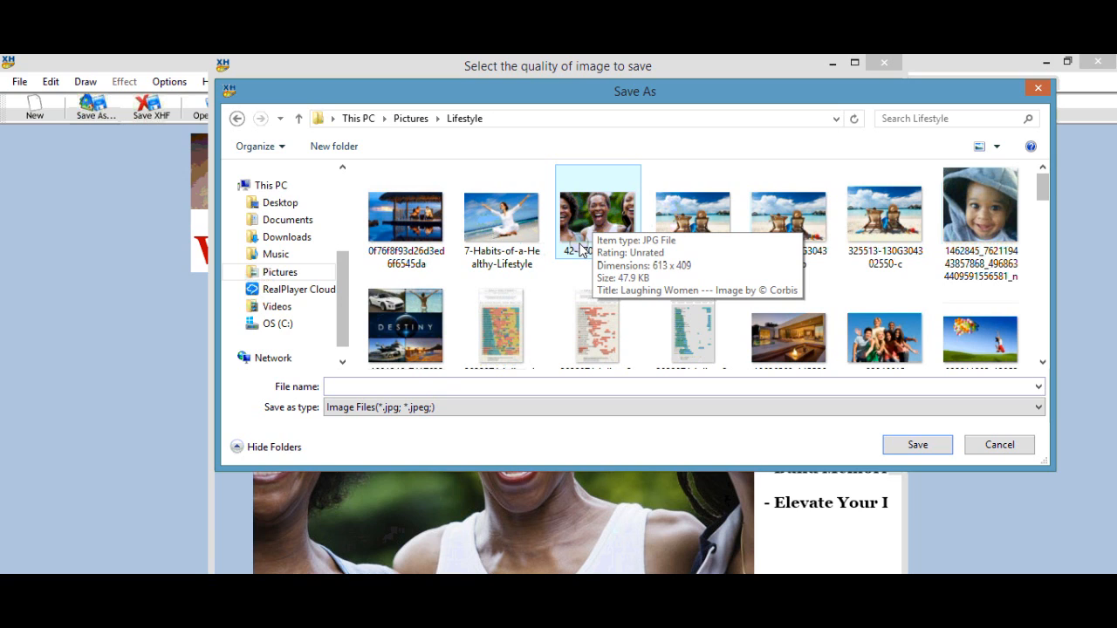
pyautogui.click(430, 387)
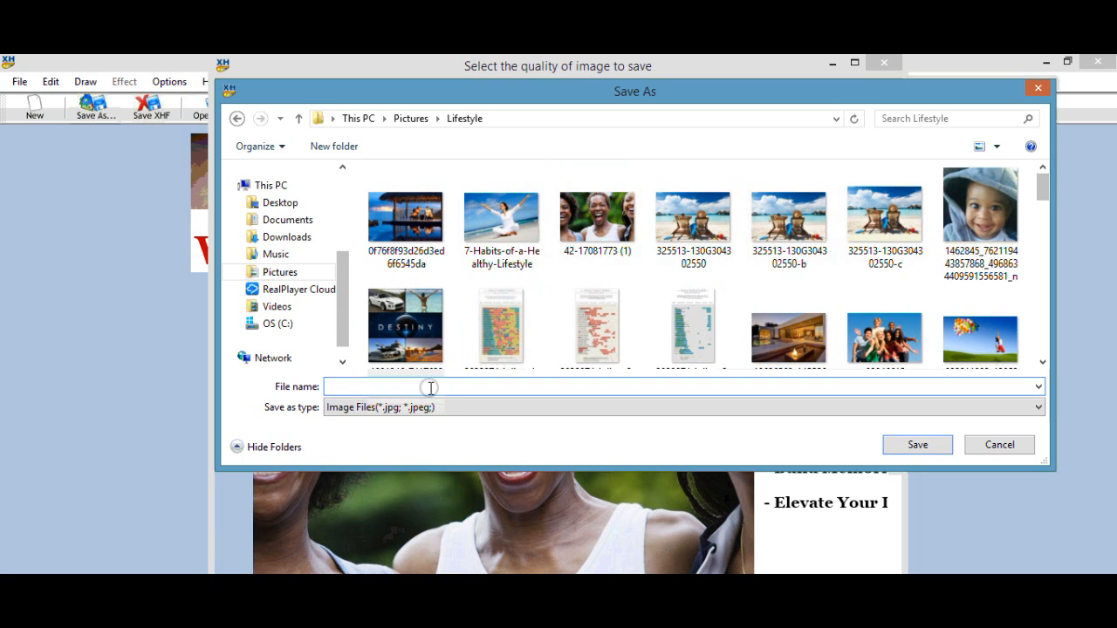
# Change the save location to the MyOnline Marketing Mastermind folder inside Pictures
pyautogui.click(437, 119)
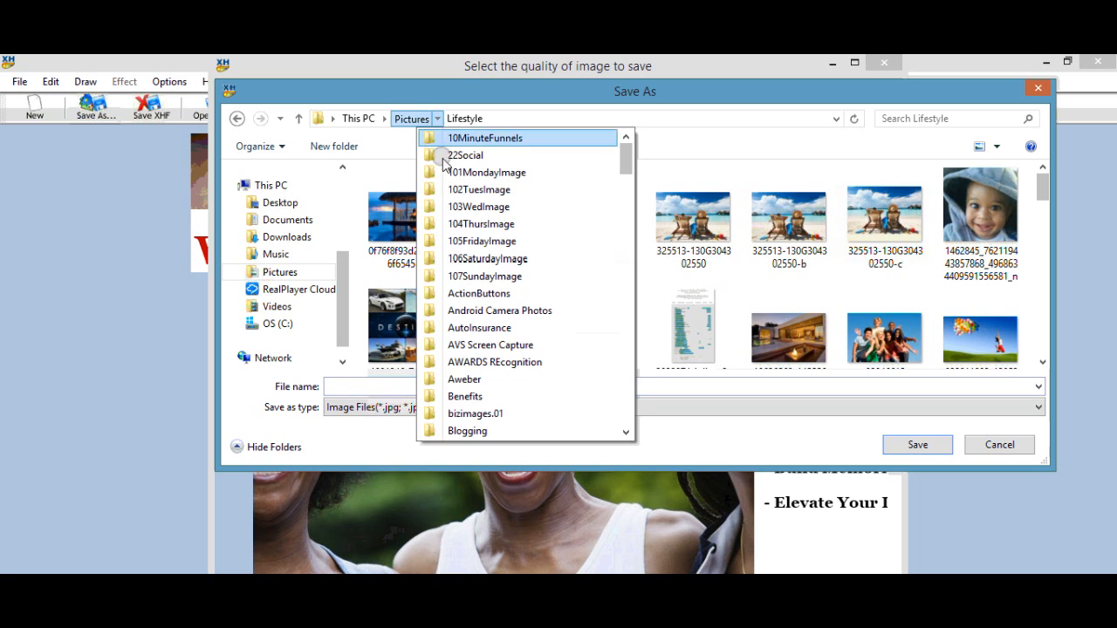
pyautogui.moveTo(621, 167); pyautogui.dragTo(623, 306)
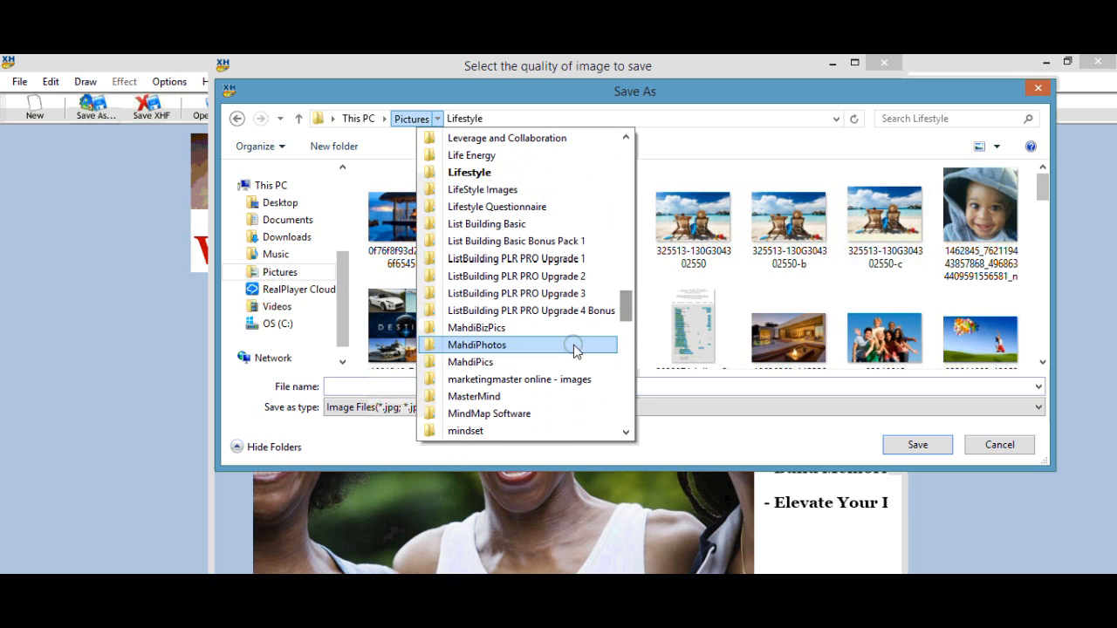
pyautogui.click(626, 431)
pyautogui.click(625, 431)
pyautogui.click(625, 431)
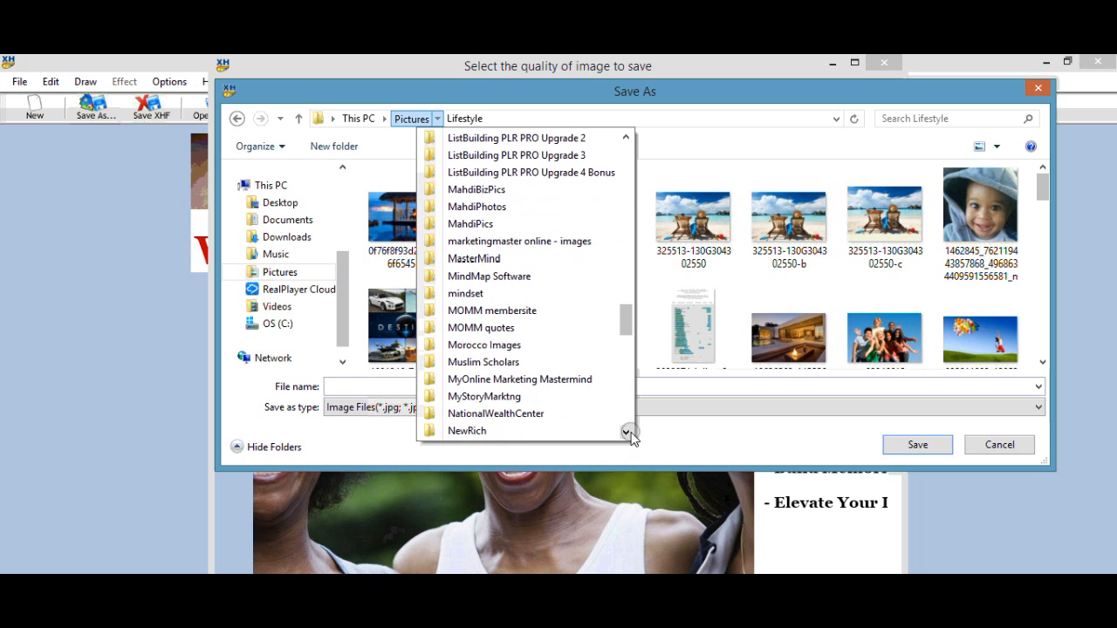
pyautogui.click(537, 378)
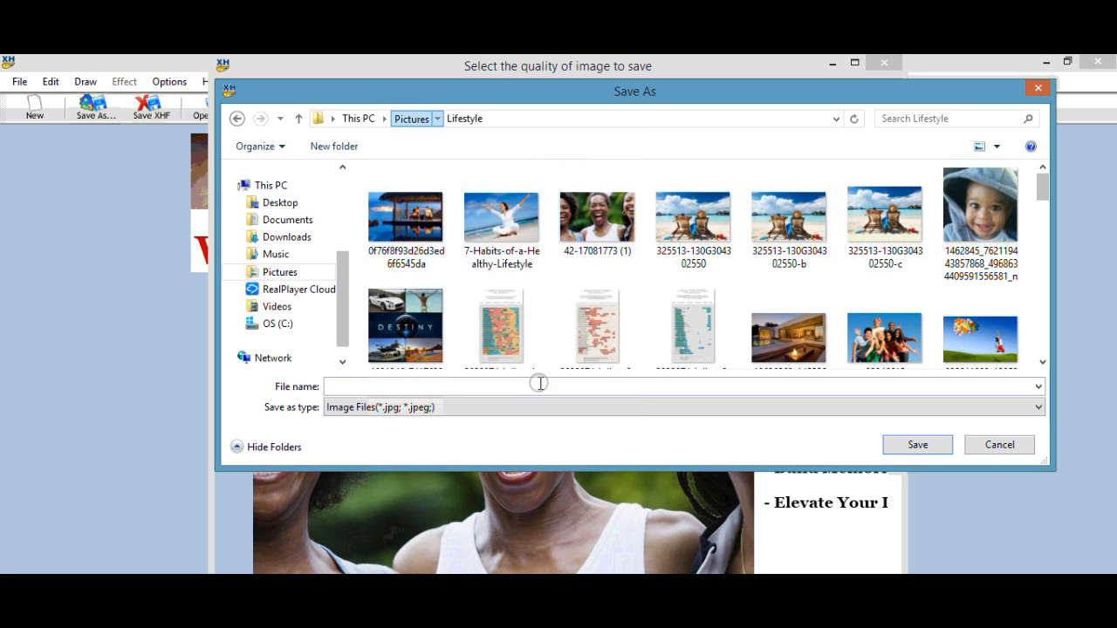
# Find the existing WOW files in the folder and take WOW.202 as the base for the new file name
pyautogui.moveTo(1042, 180); pyautogui.dragTo(1043, 345)
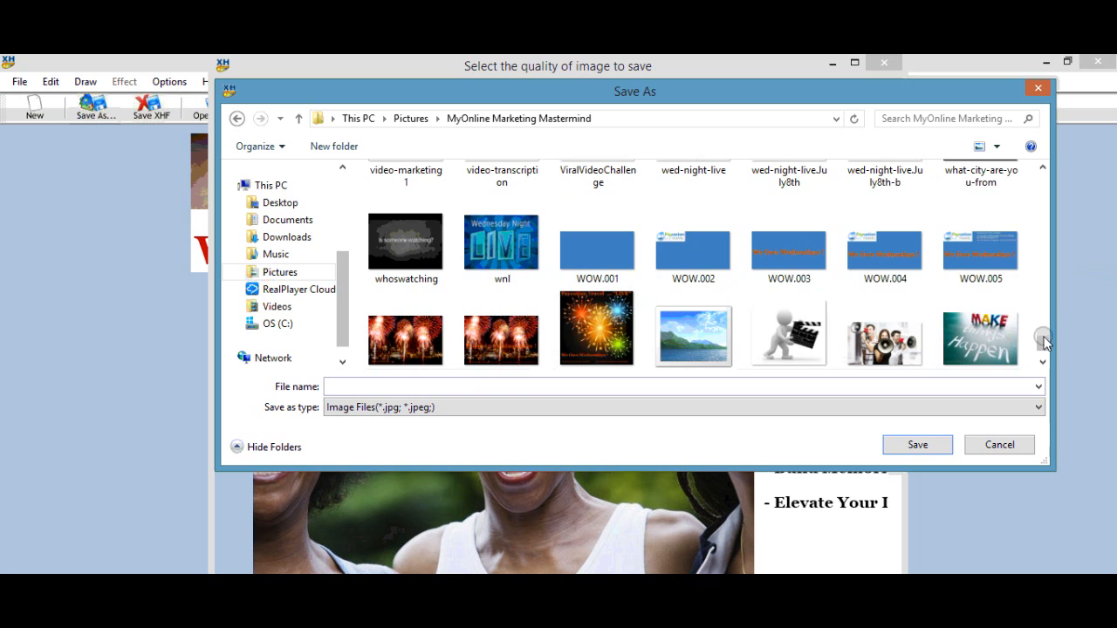
pyautogui.moveTo(1041, 342); pyautogui.dragTo(1045, 347)
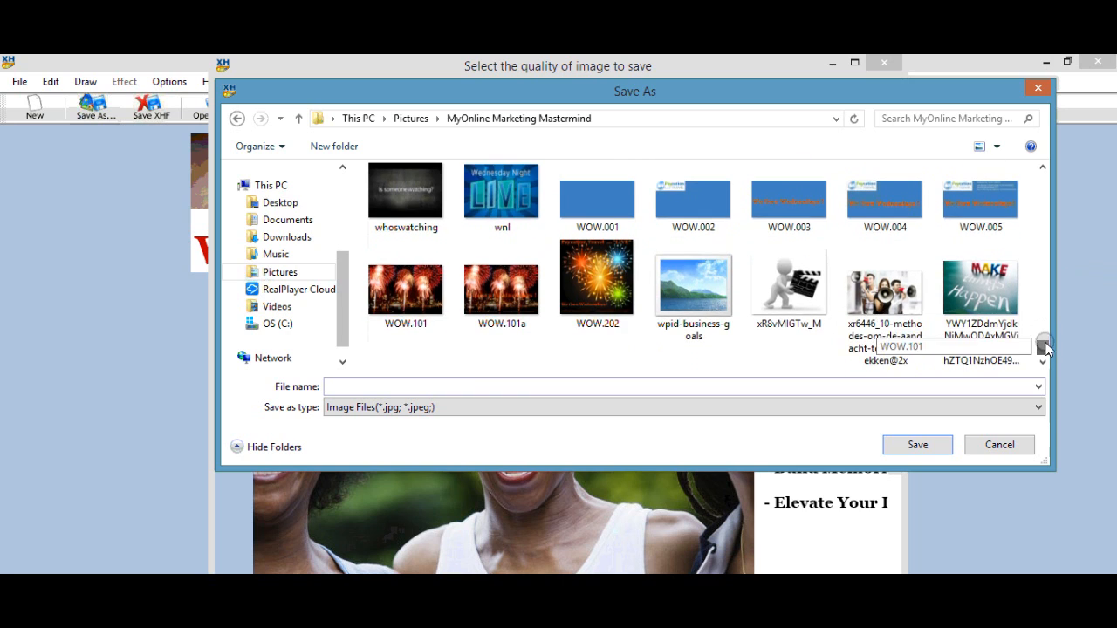
pyautogui.click(594, 327)
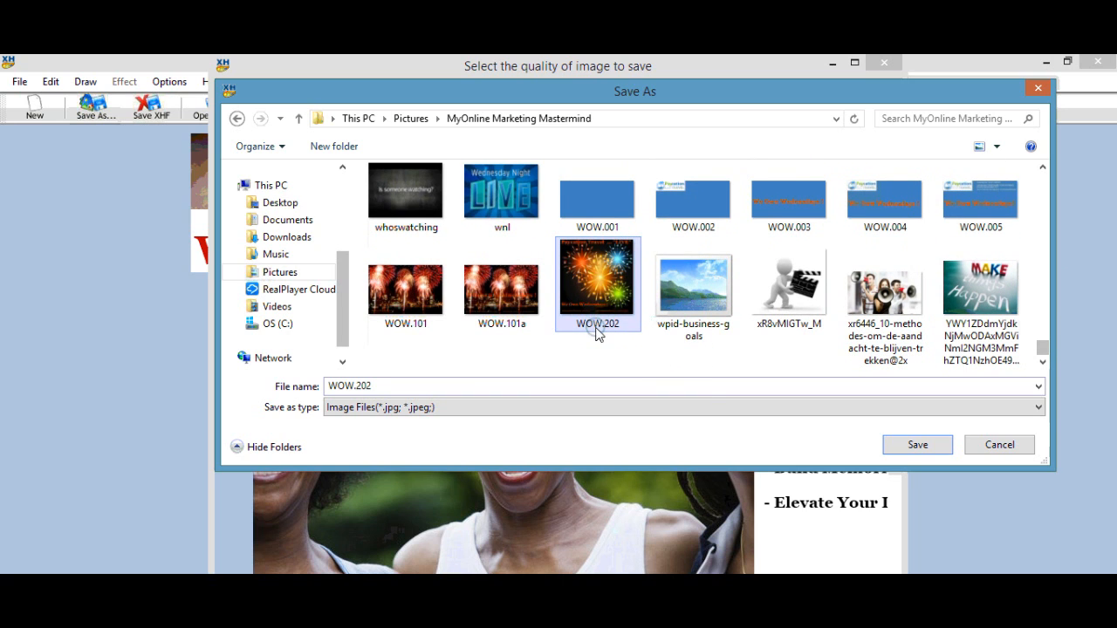
pyautogui.click(377, 387)
pyautogui.click(378, 387)
pyautogui.click(380, 388)
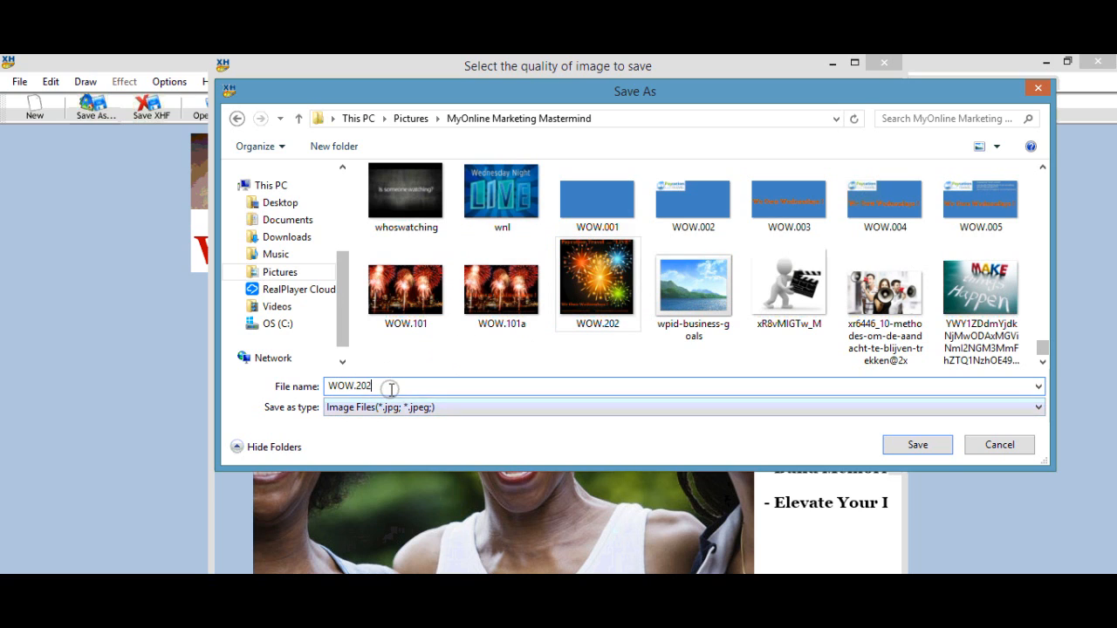
# Change the file name to WOW.300 and save the JPG
pyautogui.press('BackSpace')
pyautogui.press('BackSpace')
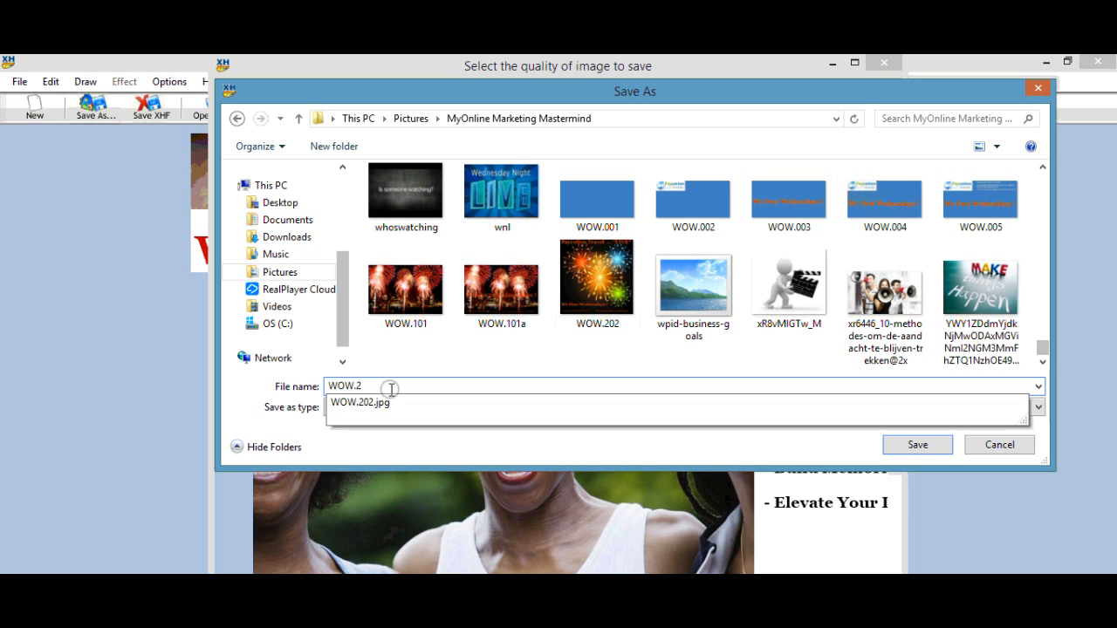
pyautogui.write('300')
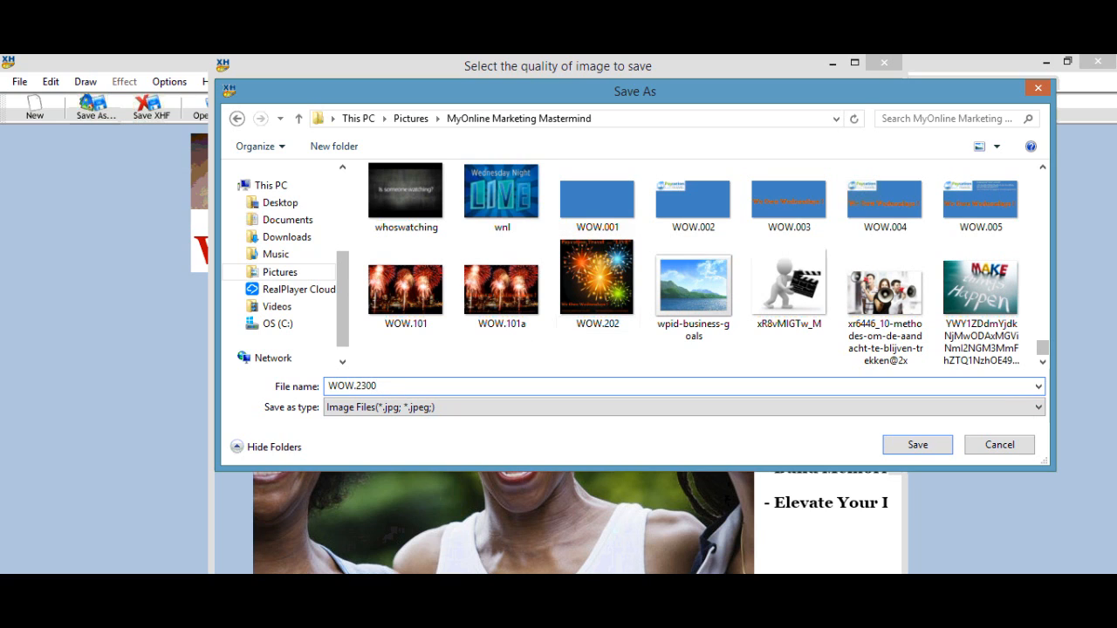
pyautogui.press('BackSpace')
pyautogui.press('BackSpace')
pyautogui.press('BackSpace')
pyautogui.press('BackSpace')
pyautogui.write('300')
pyautogui.click(933, 446)
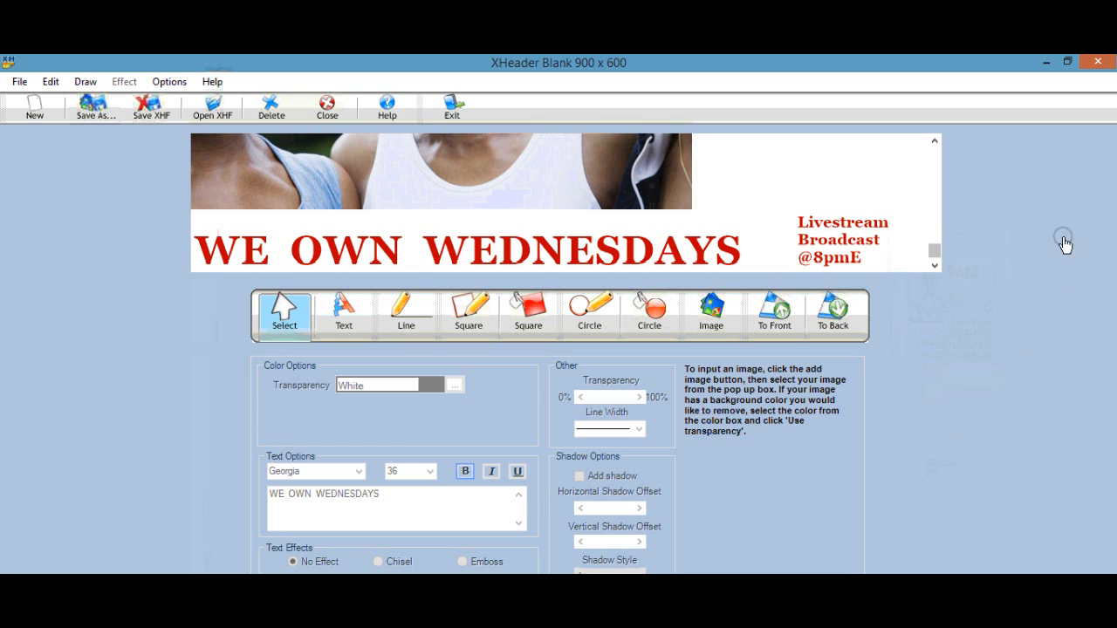
# Minimize XHeader, switch to the Paycation File Explorer window and open the MyOnline Marketing Mastermind folder in Pictures
pyautogui.click(1041, 64)
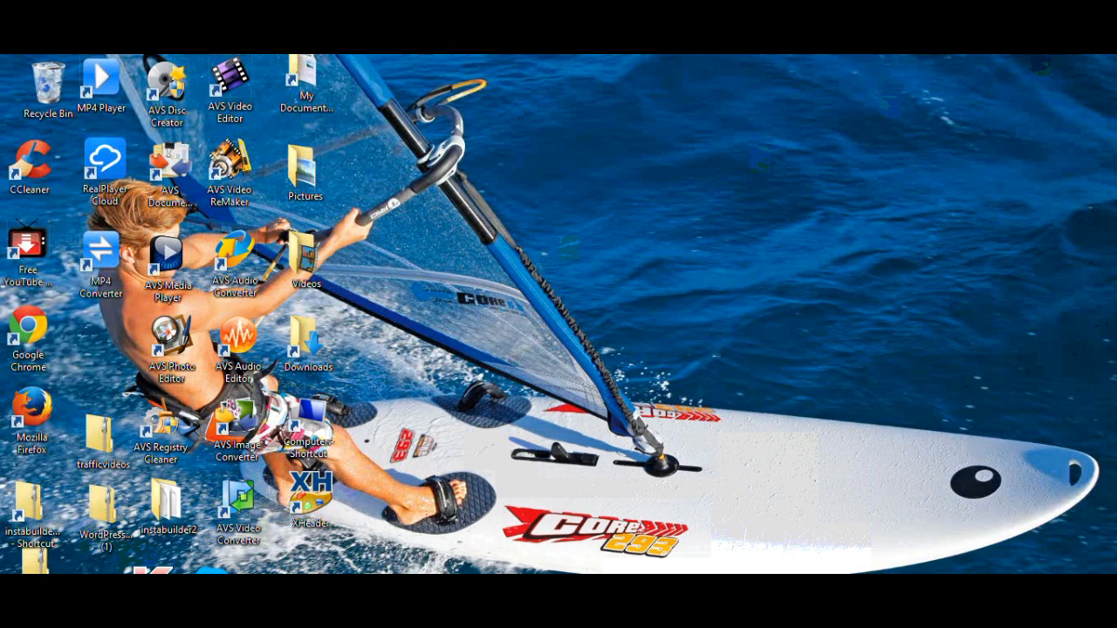
pyautogui.moveTo(148, 611)
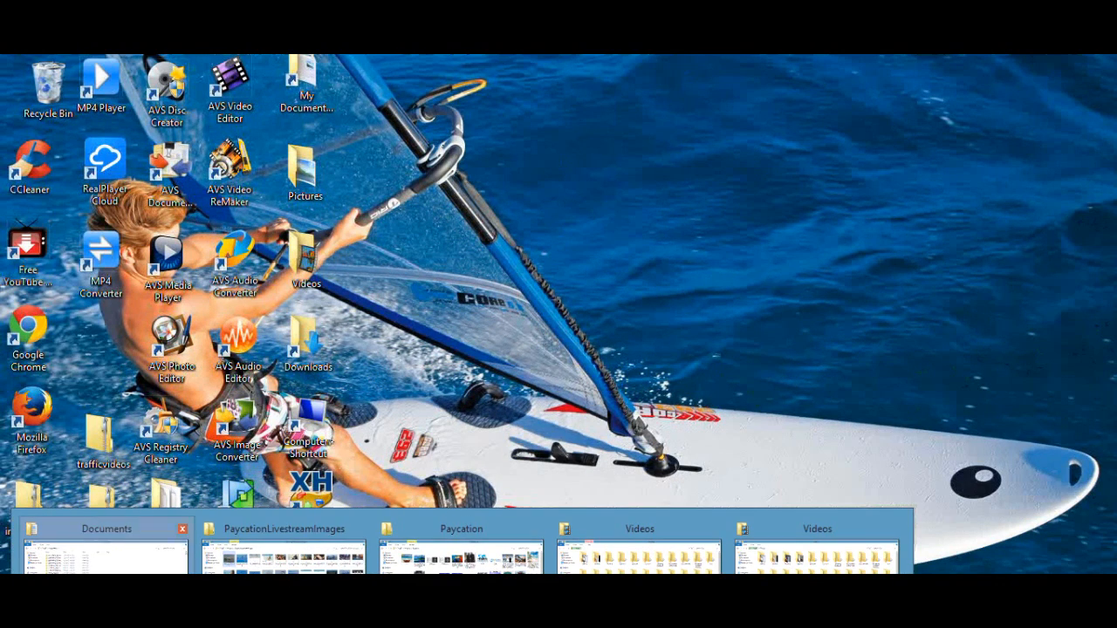
pyautogui.click(461, 554)
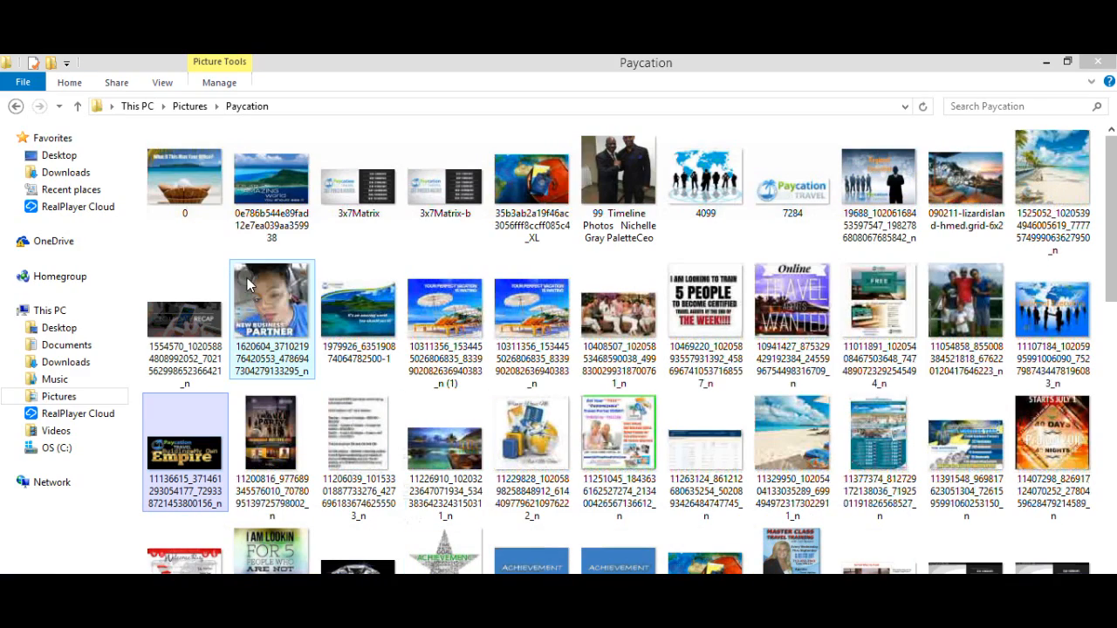
pyautogui.click(214, 109)
pyautogui.moveTo(404, 146); pyautogui.dragTo(387, 307)
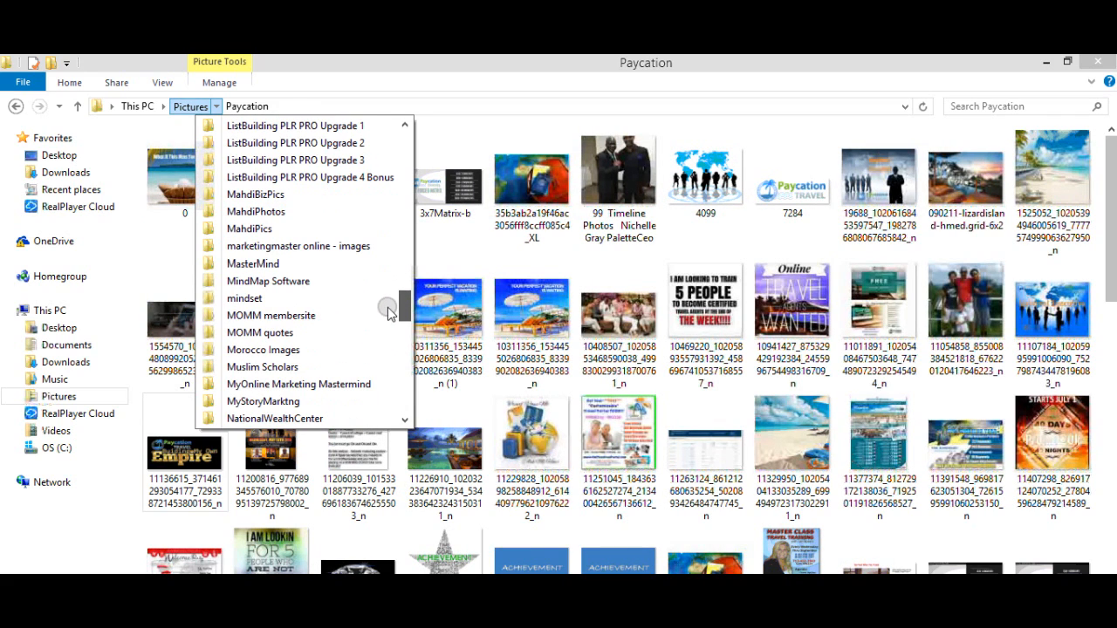
pyautogui.click(341, 385)
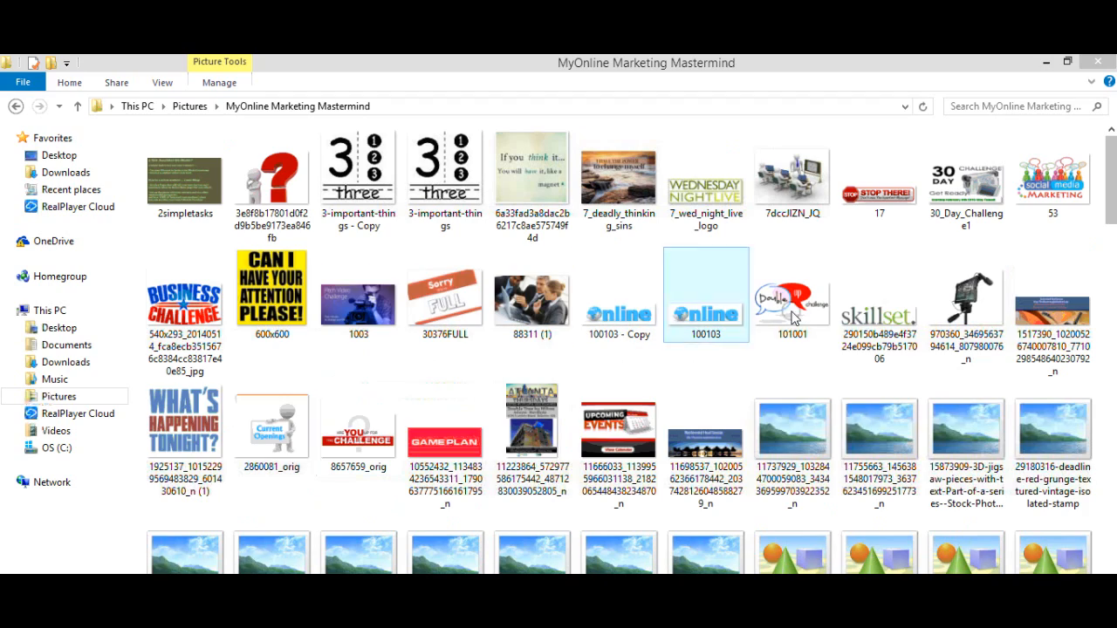
# Open the saved WOW.300 image to view the whole graphic, and minimize the photo viewer and folder windows
pyautogui.click(1113, 427)
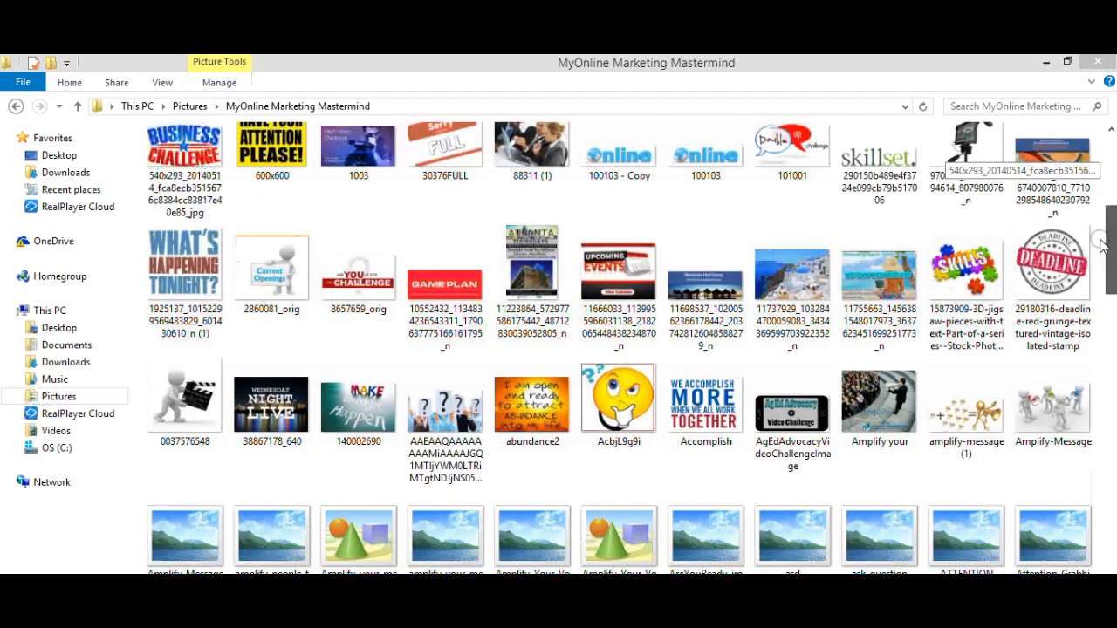
pyautogui.click(1111, 516)
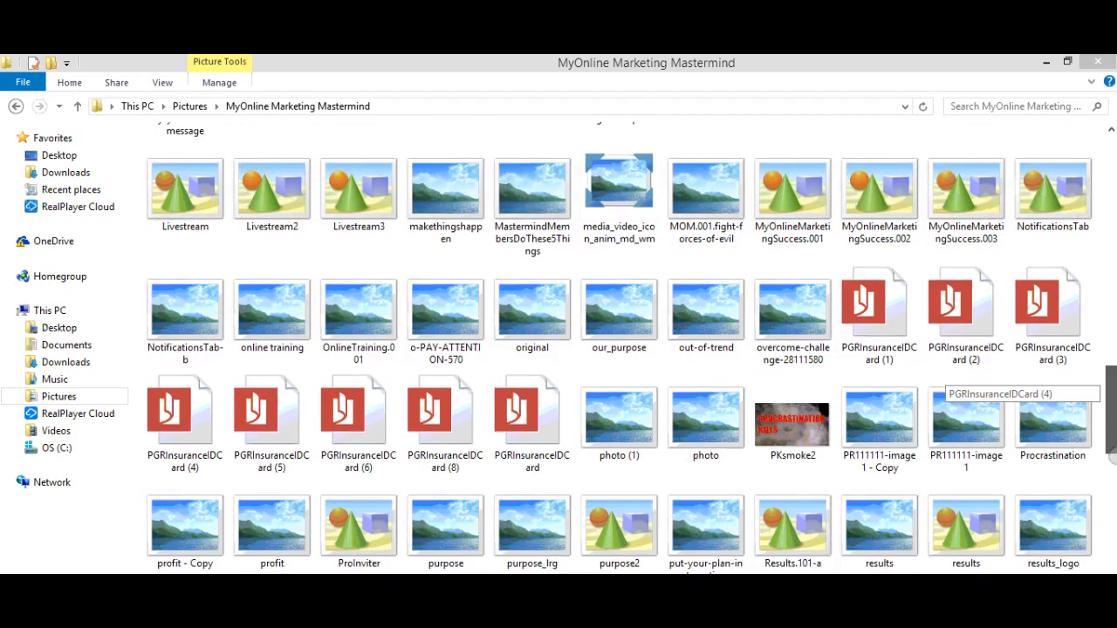
pyautogui.moveTo(1113, 516); pyautogui.dragTo(1112, 582)
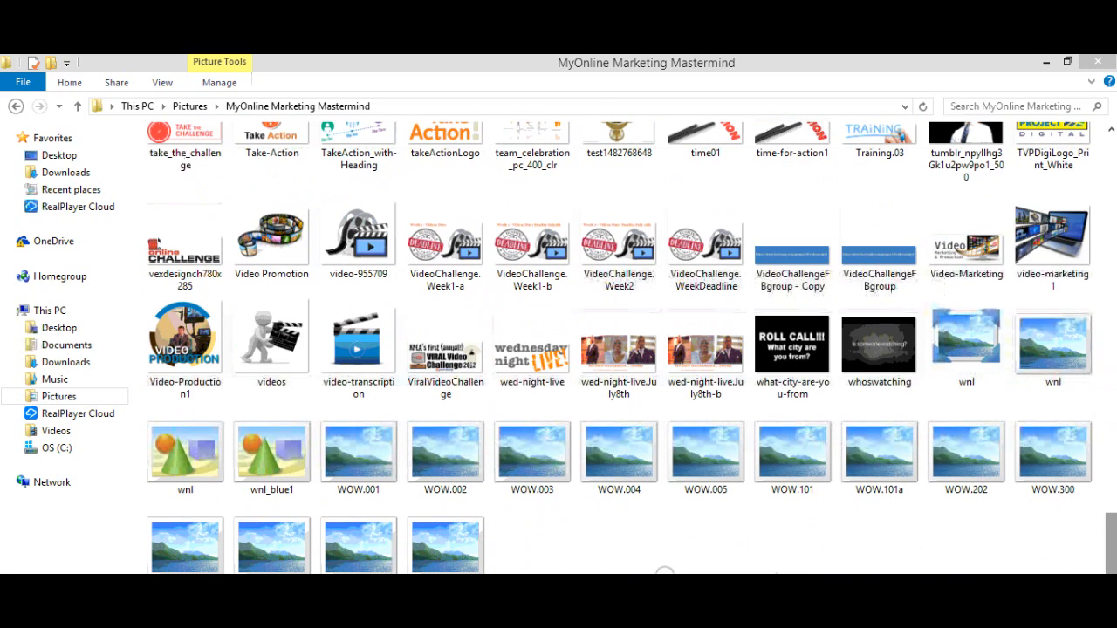
pyautogui.doubleClick(1063, 472)
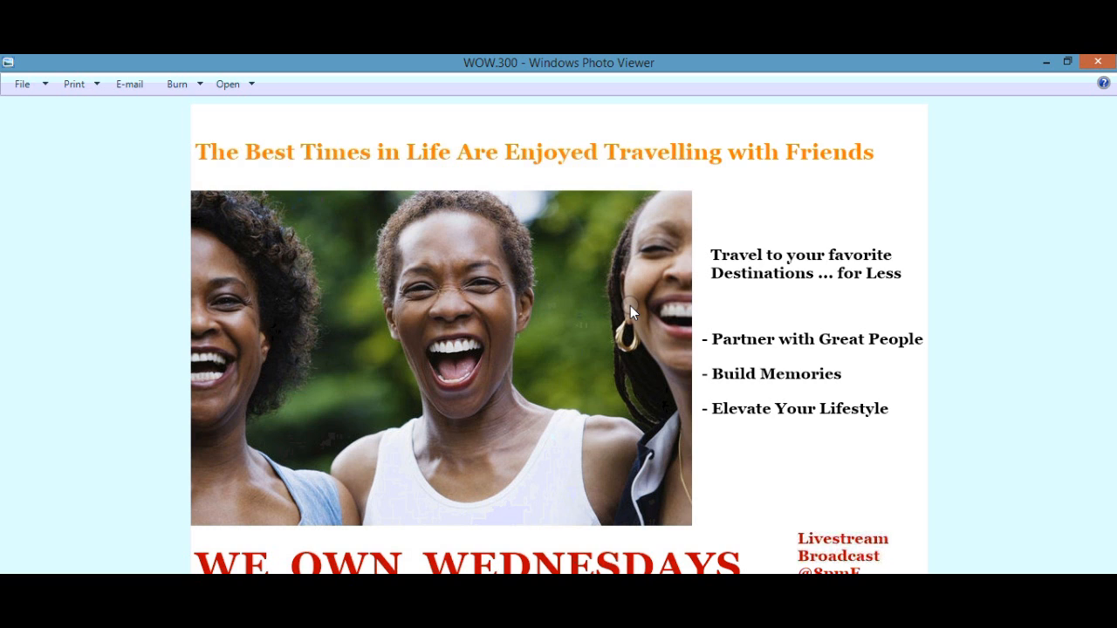
pyautogui.click(1053, 66)
pyautogui.click(1051, 65)
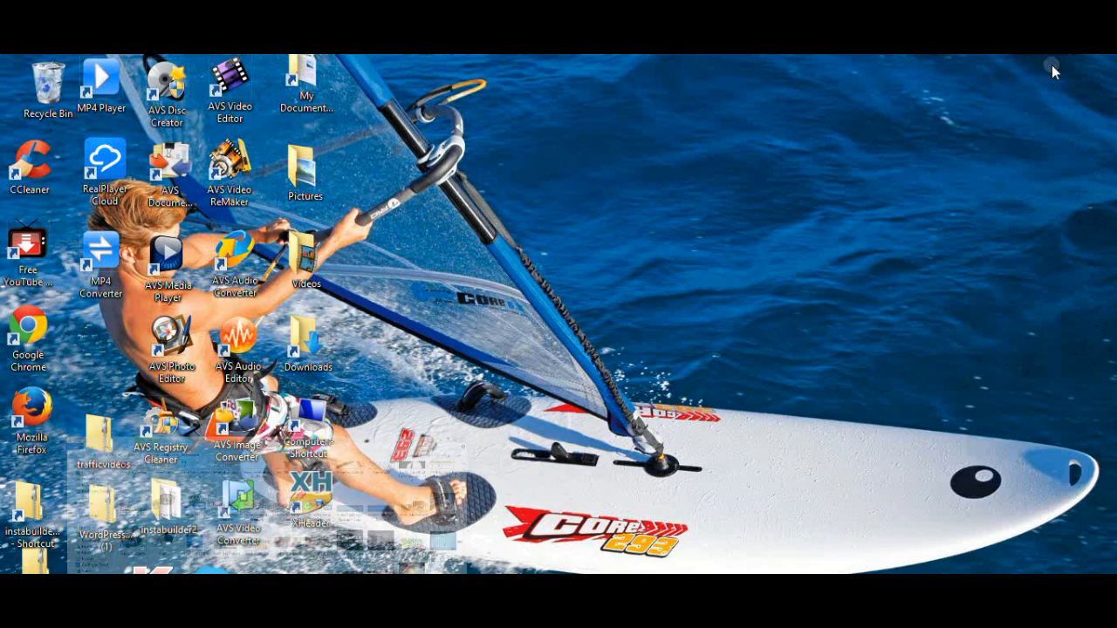